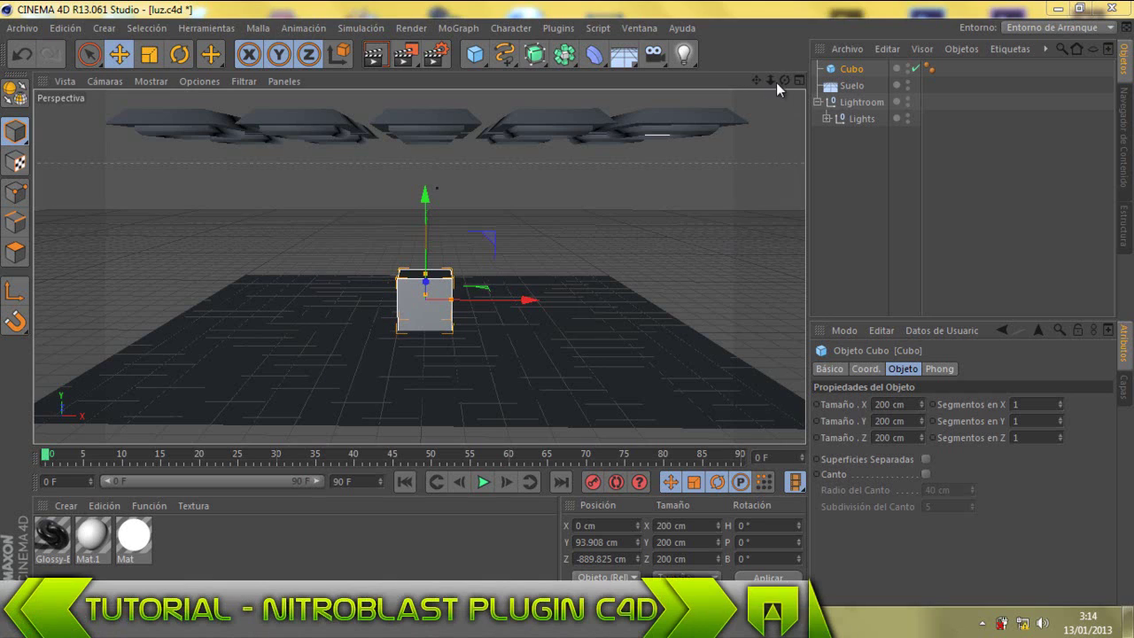
Orbit the Perspective view so the 200 cm cube sits centred on the floor under the light panels
{"action": "mouse_move", "coordinate": [784, 80]}
{"action": "left_mouse_down"}
{"action": "mouse_move", "coordinate": [567, 306]}
{"action": "mouse_move", "coordinate": [558, 300]}
{"action": "mouse_move", "coordinate": [581, 303]}
{"action": "mouse_move", "coordinate": [563, 303]}
{"action": "left_mouse_up"}
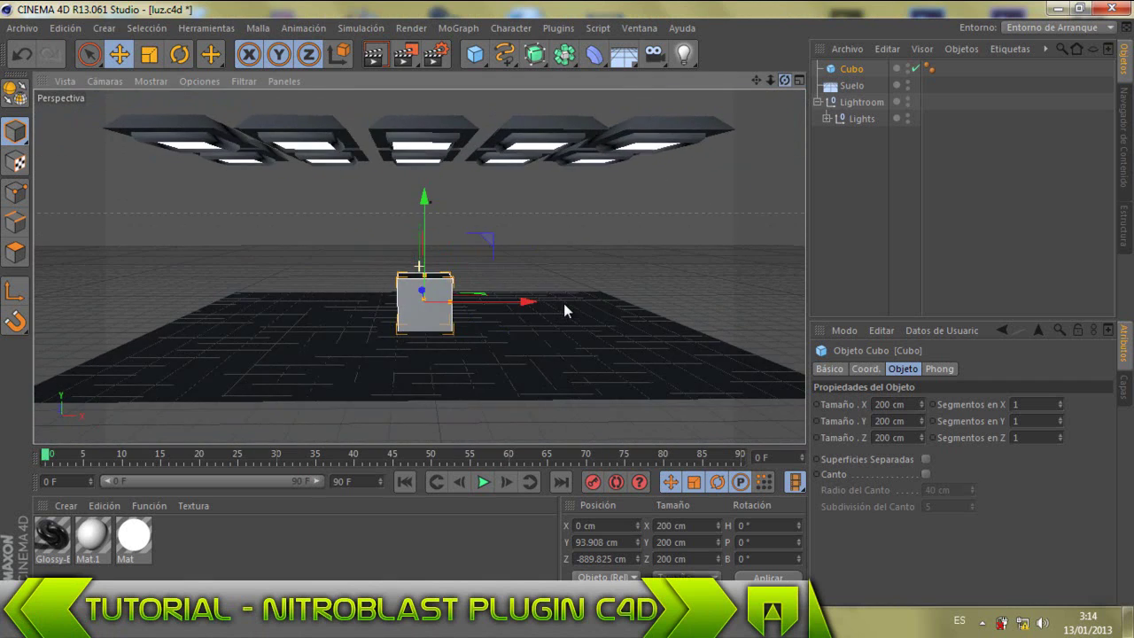
Toggle between Cubo and Suelo in the Object Manager, clear the selection, and bring up the Plugins menu
{"action": "left_click", "coordinate": [834, 130]}
{"action": "left_click", "coordinate": [852, 69]}
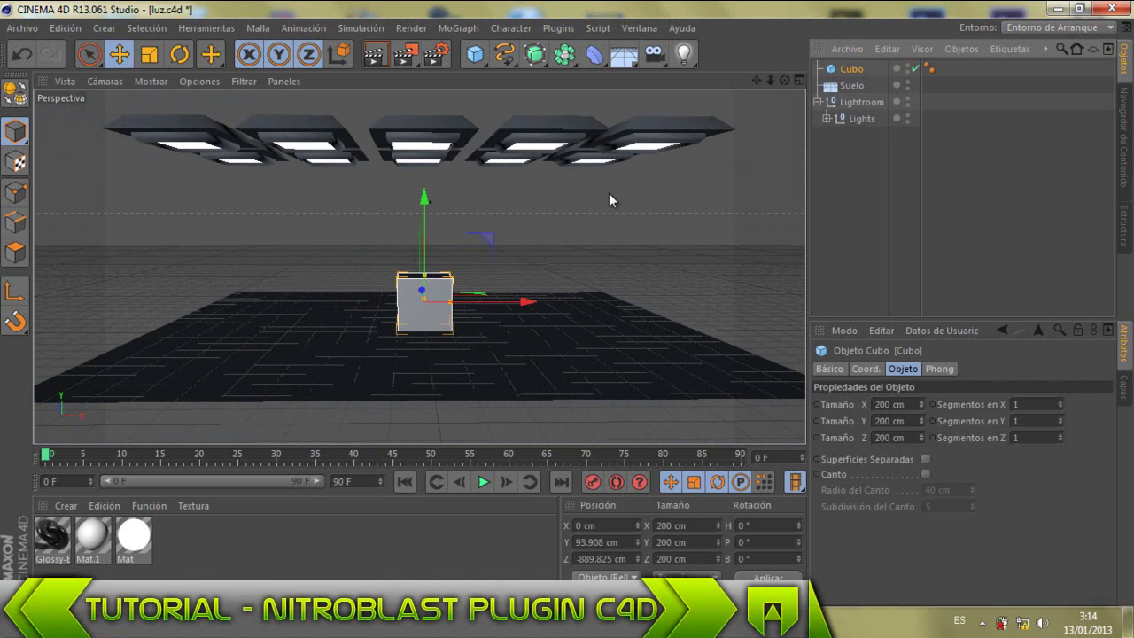
{"action": "key", "text": "Down"}
{"action": "key", "text": "Up"}
{"action": "left_click", "coordinate": [847, 85]}
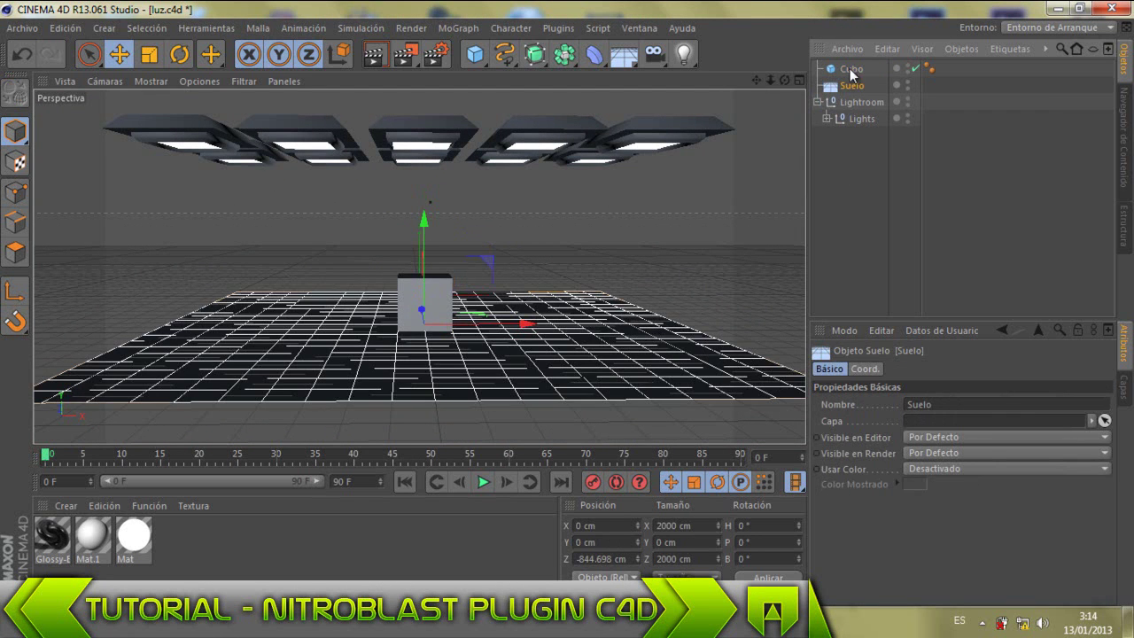
{"action": "left_click", "coordinate": [851, 70]}
{"action": "left_click", "coordinate": [847, 206]}
{"action": "left_click", "coordinate": [558, 27]}
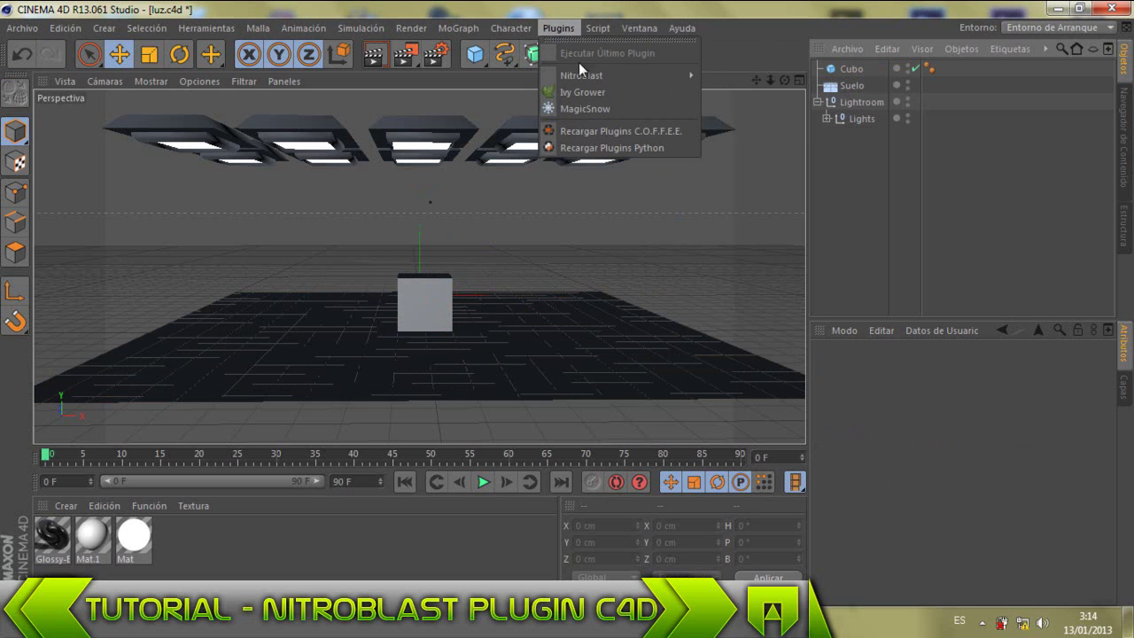
{"action": "mouse_move", "coordinate": [602, 75]}
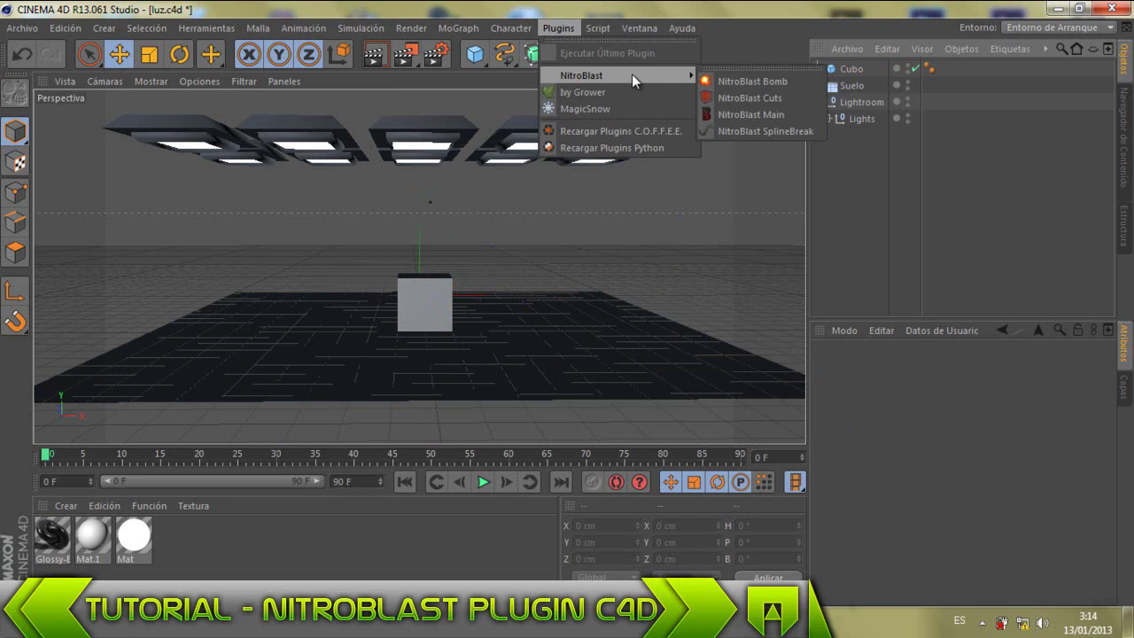
Open NitroBlast Main, move its window to the left, and select the Suelo floor
{"action": "left_click", "coordinate": [768, 113]}
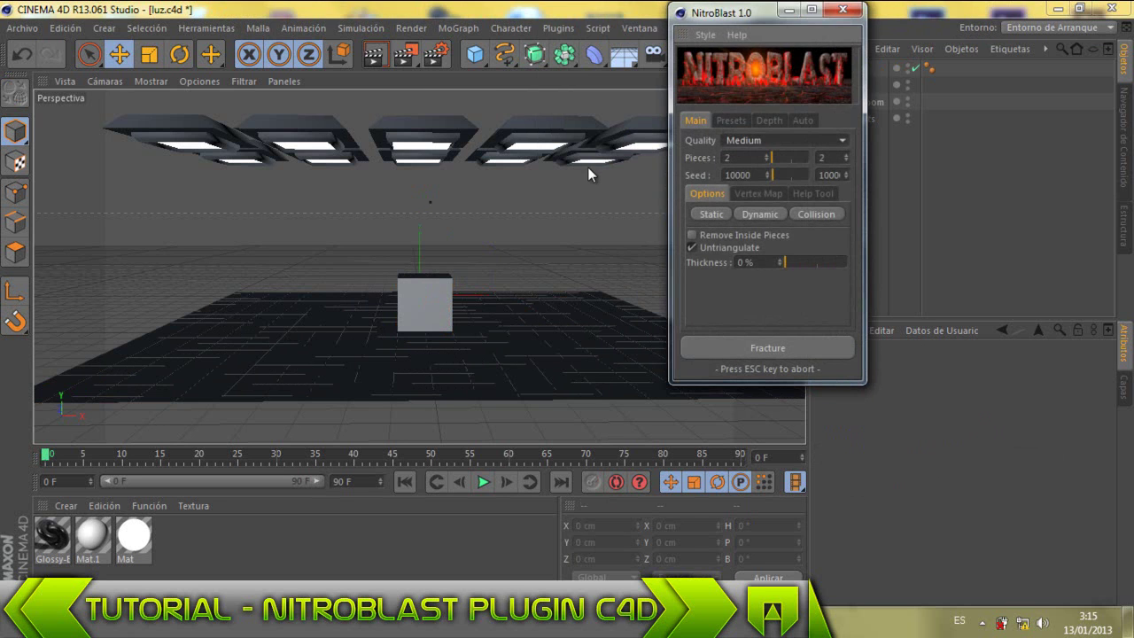
{"action": "mouse_move", "coordinate": [737, 27]}
{"action": "left_mouse_down"}
{"action": "mouse_move", "coordinate": [452, 58]}
{"action": "mouse_move", "coordinate": [257, 20]}
{"action": "mouse_move", "coordinate": [200, 23]}
{"action": "left_mouse_up"}
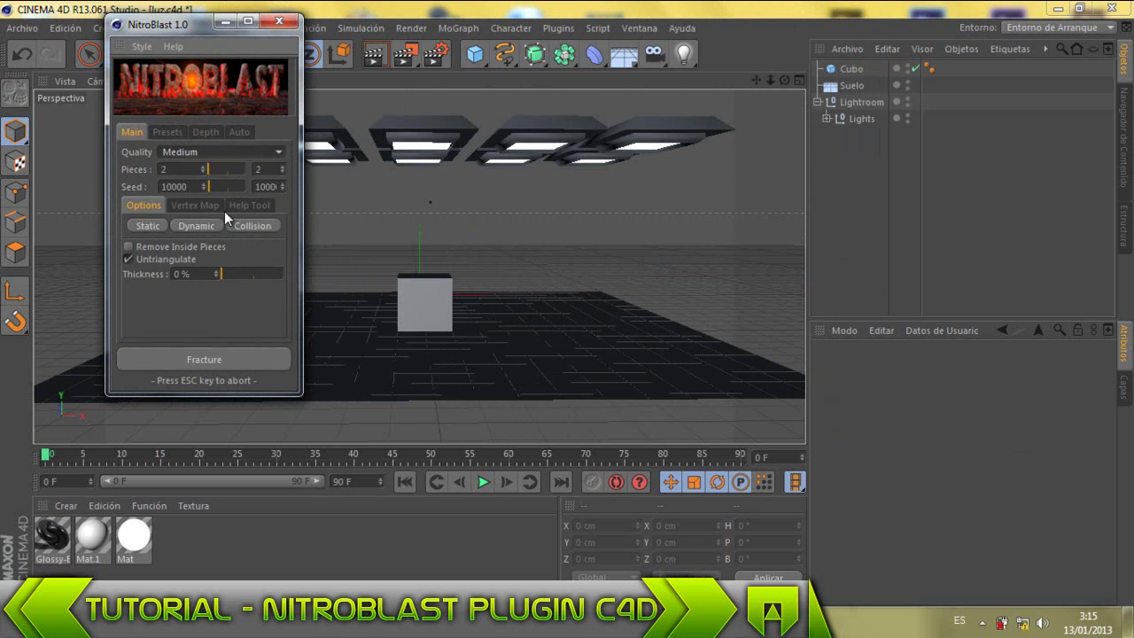
{"action": "left_click", "coordinate": [838, 82]}
{"action": "left_click", "coordinate": [846, 272]}
{"action": "left_click", "coordinate": [841, 85]}
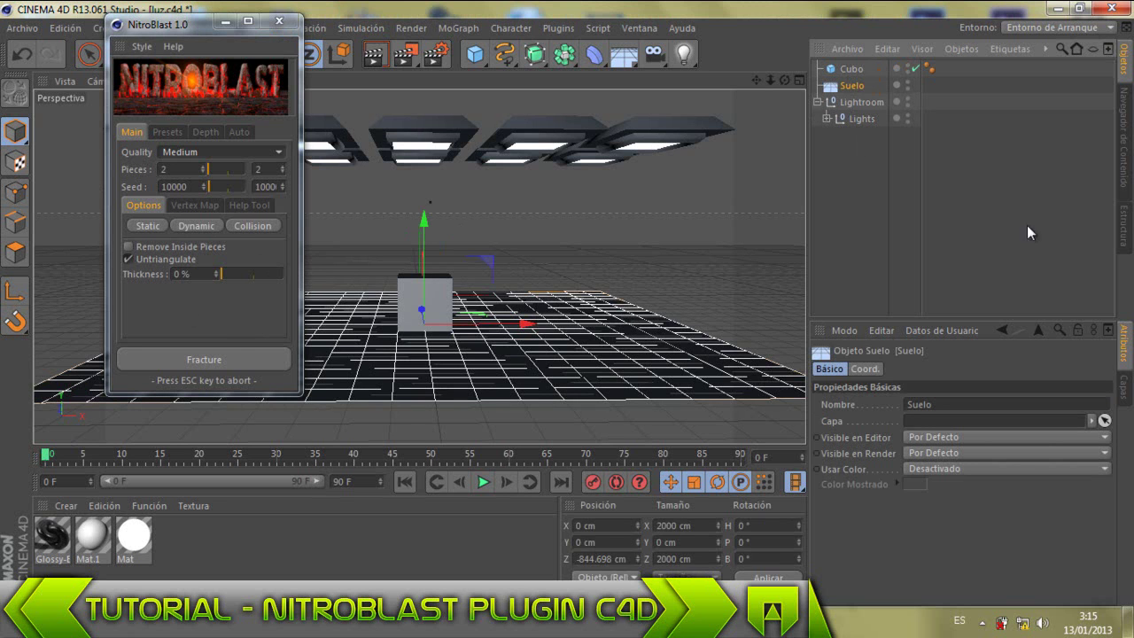
{"action": "left_click", "coordinate": [1028, 227]}
{"action": "left_click", "coordinate": [846, 86]}
Tag the Suelo floor with a Dynamics Body through NitroBlast, then select Cubo
{"action": "right_click", "coordinate": [840, 83]}
{"action": "mouse_move", "coordinate": [900, 77]}
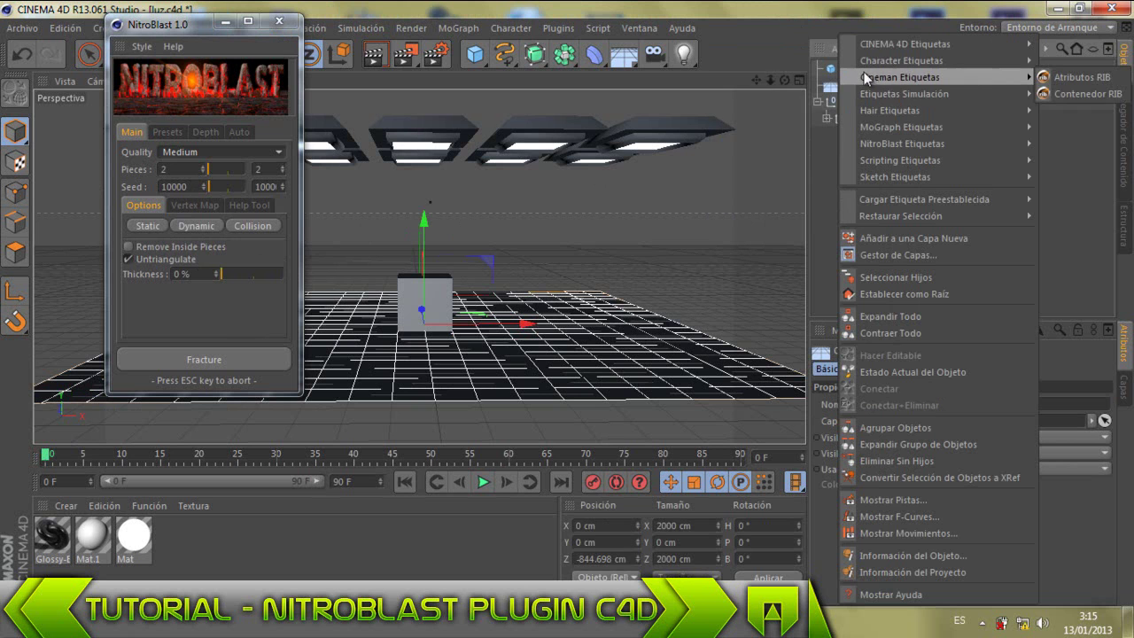
{"action": "left_click", "coordinate": [217, 307]}
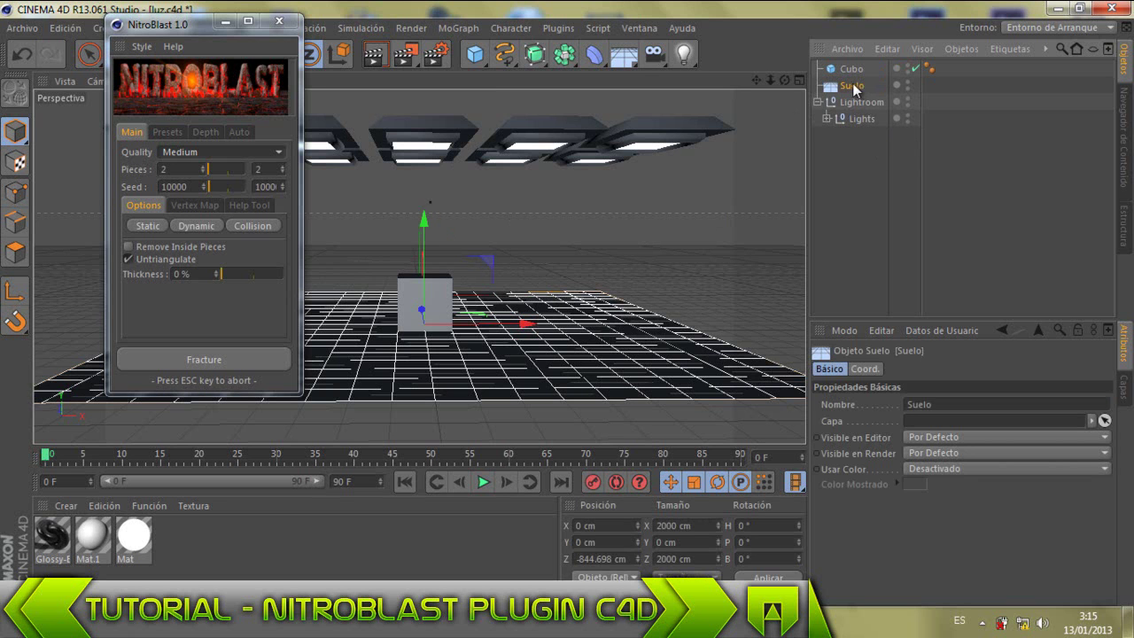
{"action": "left_click", "coordinate": [140, 225]}
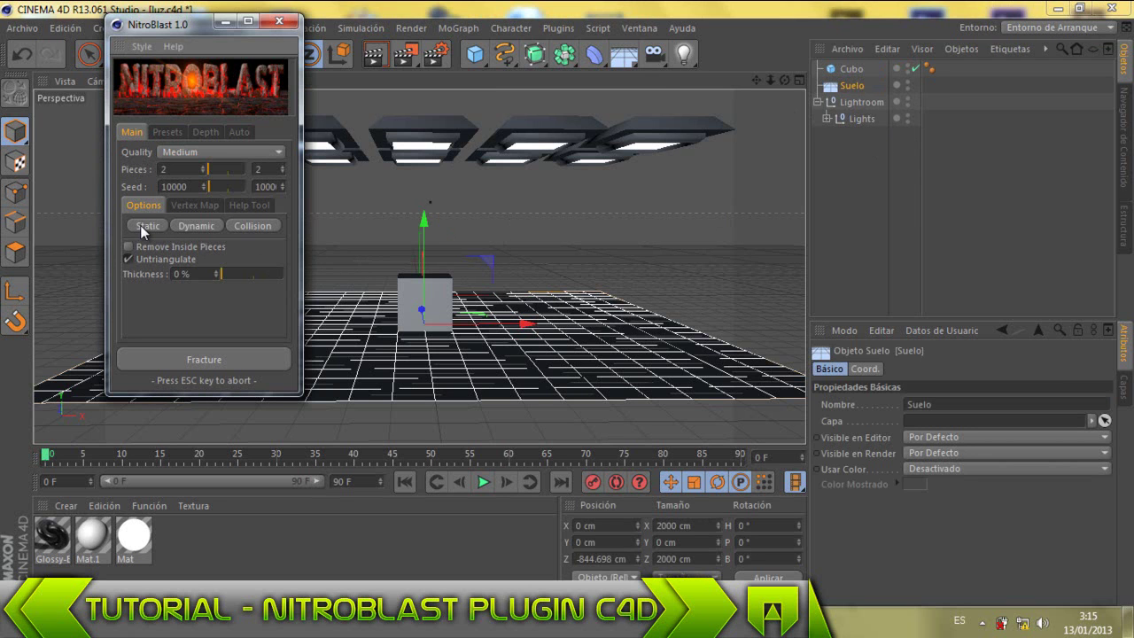
{"action": "left_click", "coordinate": [843, 69]}
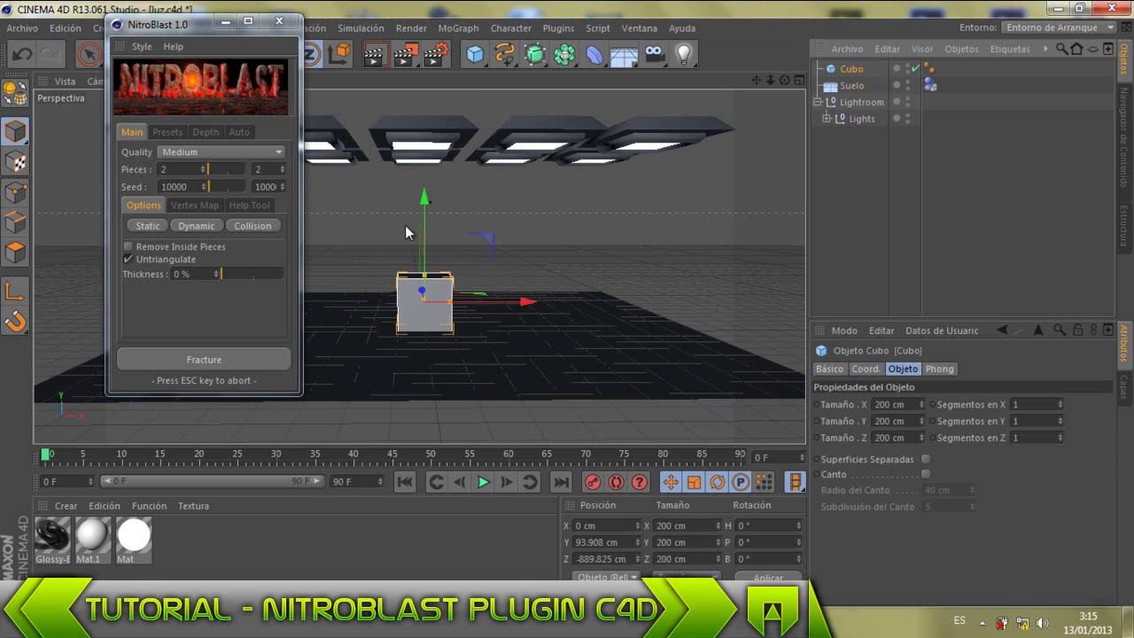
Set NitroBlast Pieces to 8 and fracture the cube
{"action": "type", "text": "5"}
{"action": "left_click", "coordinate": [204, 166]}
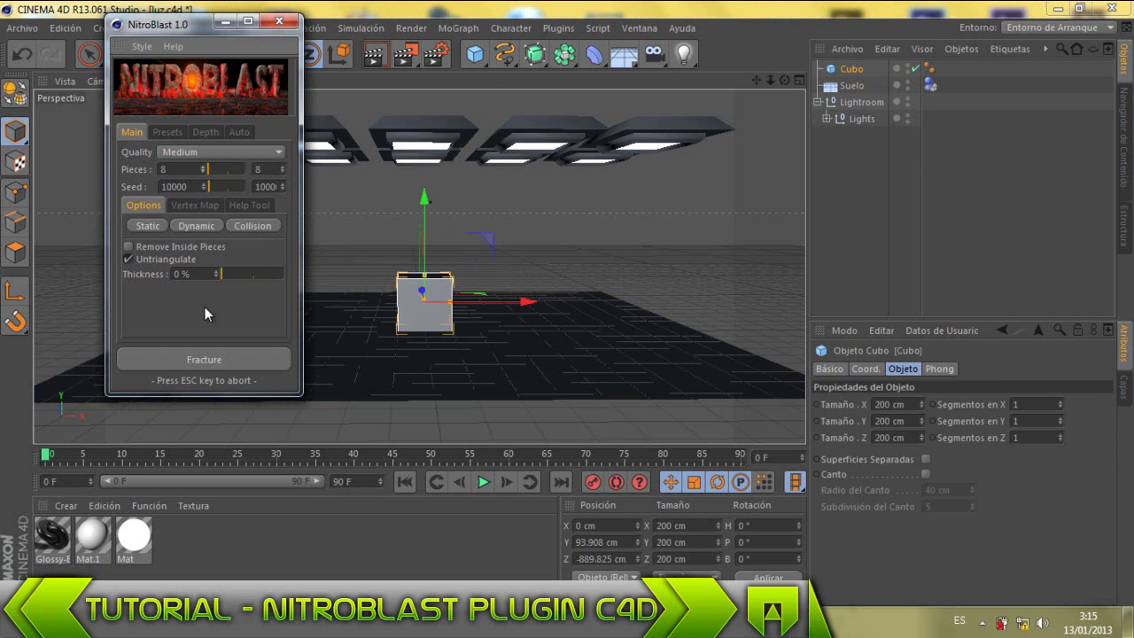
{"action": "left_click", "coordinate": [243, 365]}
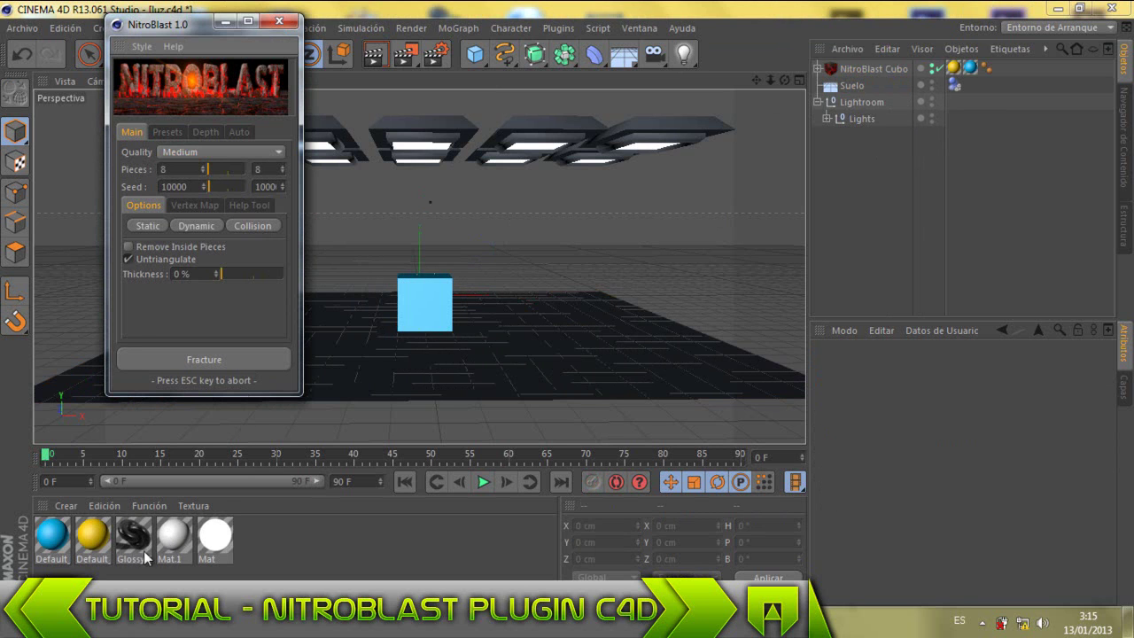
{"action": "left_click", "coordinate": [55, 532]}
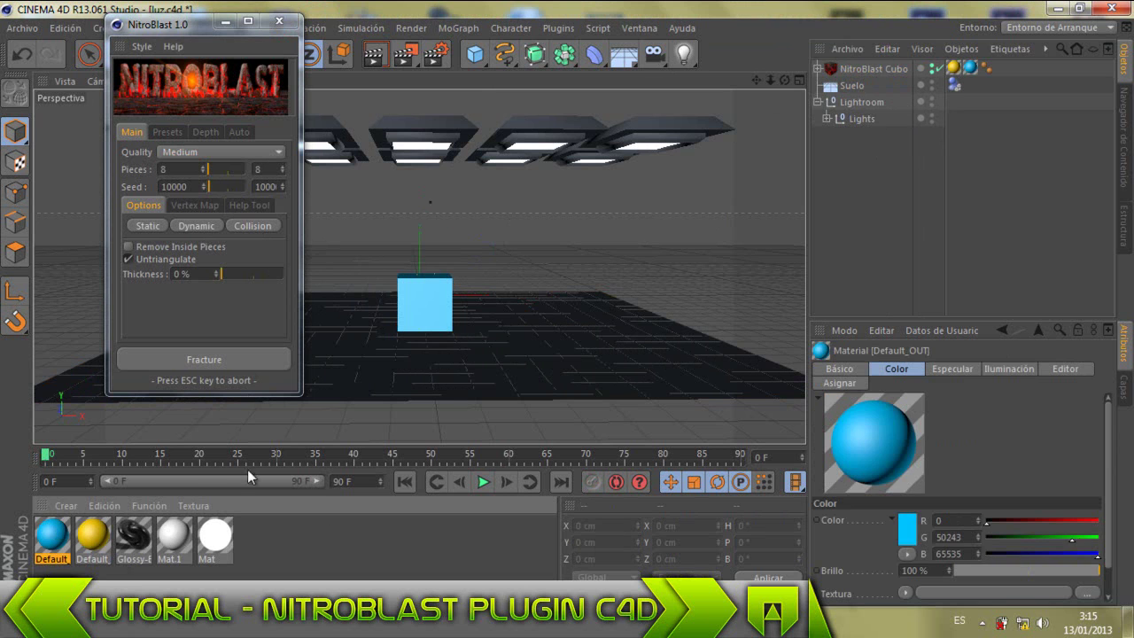
Close NitroBlast, play the shatter onto the floor, and rewind to frame 0
{"action": "left_click", "coordinate": [279, 21]}
{"action": "left_click", "coordinate": [482, 480]}
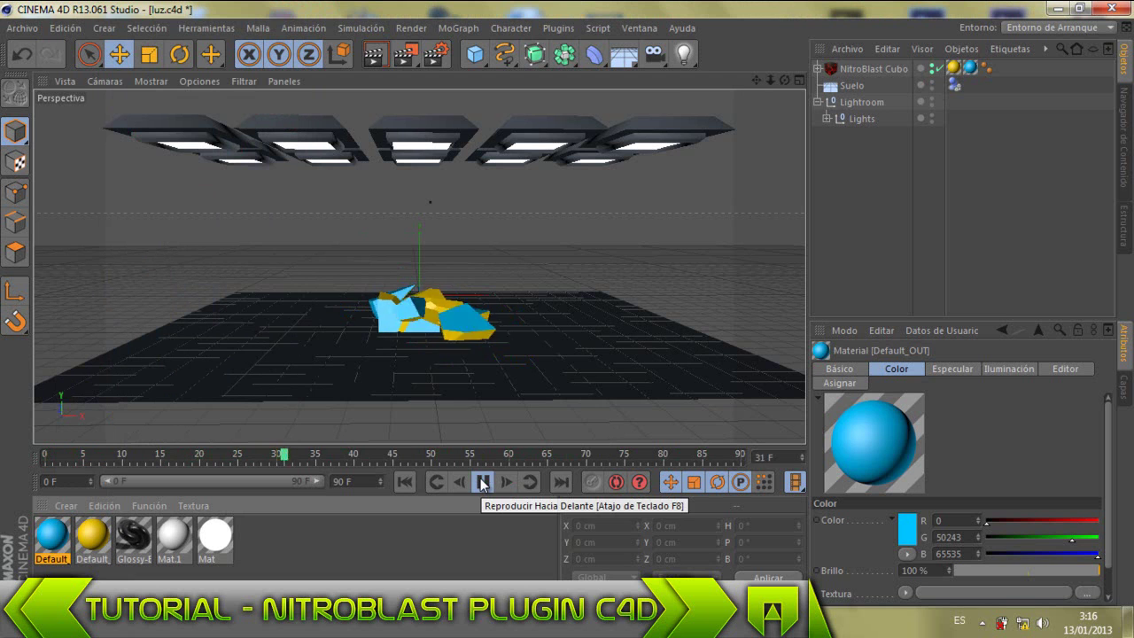
{"action": "left_click", "coordinate": [483, 481]}
{"action": "left_click_drag", "start_coordinate": [413, 457], "coordinate": [22, 454]}
Browse NitroBlast Cubo's Dust, Transparency, Bake, Phong and Pieces tabs, then view the cube from above
{"action": "left_click", "coordinate": [848, 70]}
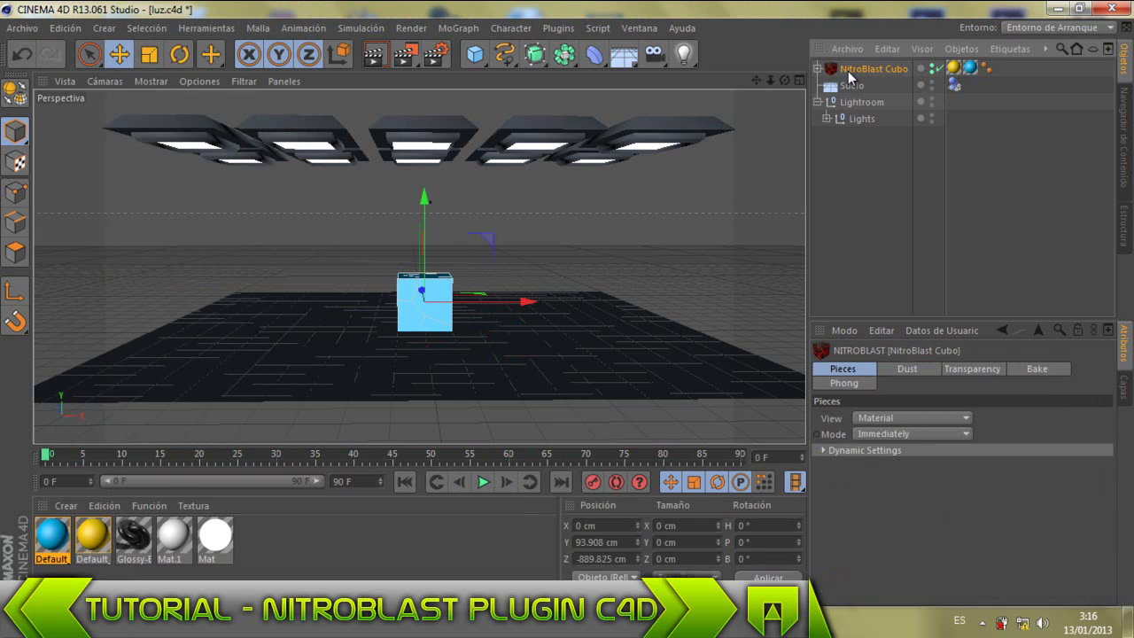
{"action": "left_click", "coordinate": [914, 370]}
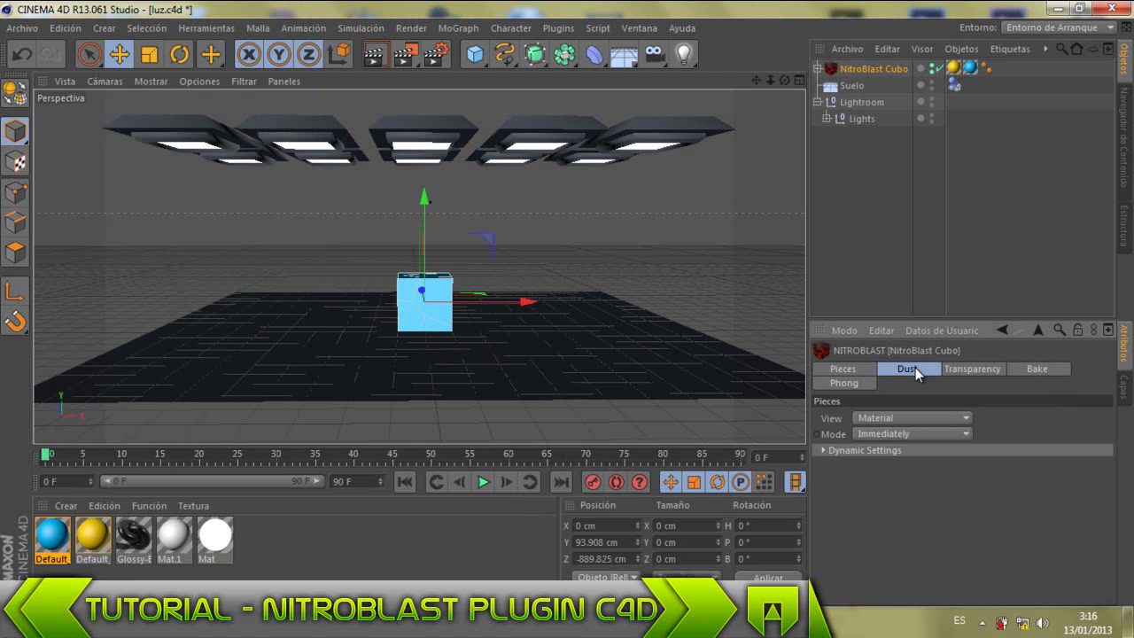
{"action": "left_click", "coordinate": [962, 372]}
{"action": "left_click", "coordinate": [1035, 377]}
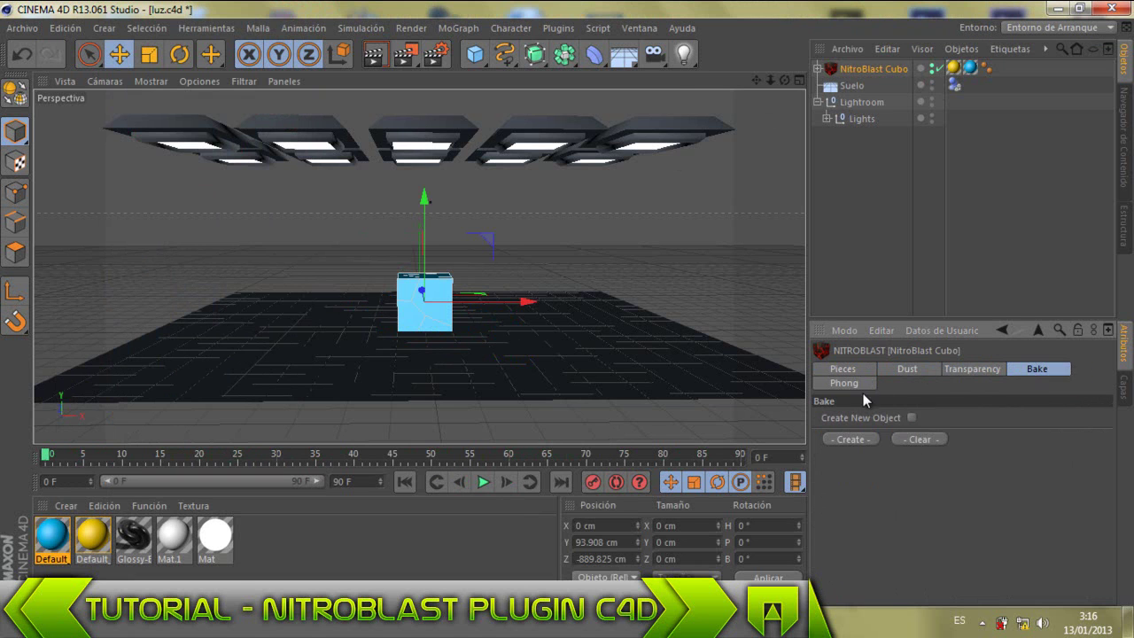
{"action": "left_click", "coordinate": [847, 385]}
{"action": "left_click", "coordinate": [1018, 370]}
{"action": "left_click", "coordinate": [985, 369]}
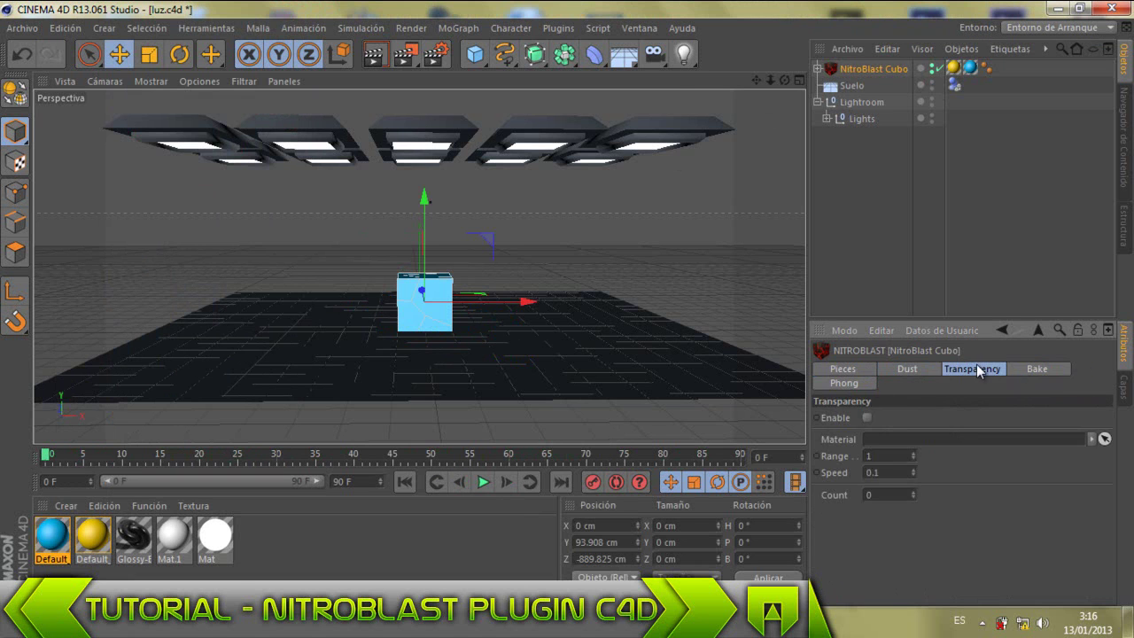
{"action": "left_click", "coordinate": [852, 384]}
{"action": "left_click", "coordinate": [844, 372]}
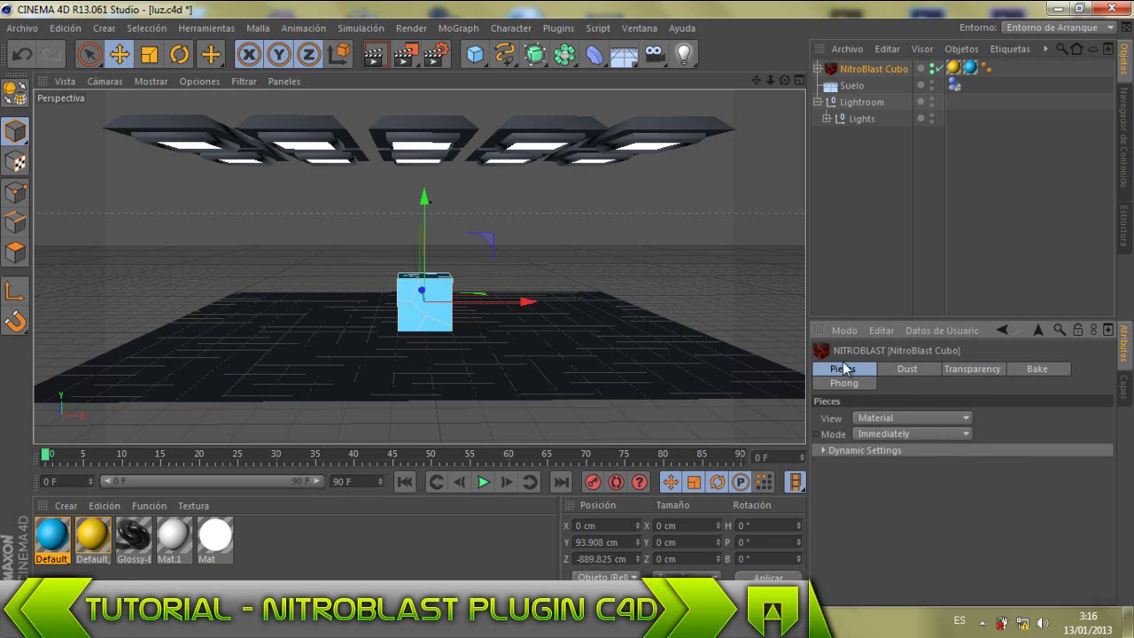
{"action": "left_click_drag", "start_coordinate": [784, 82], "coordinate": [567, 308]}
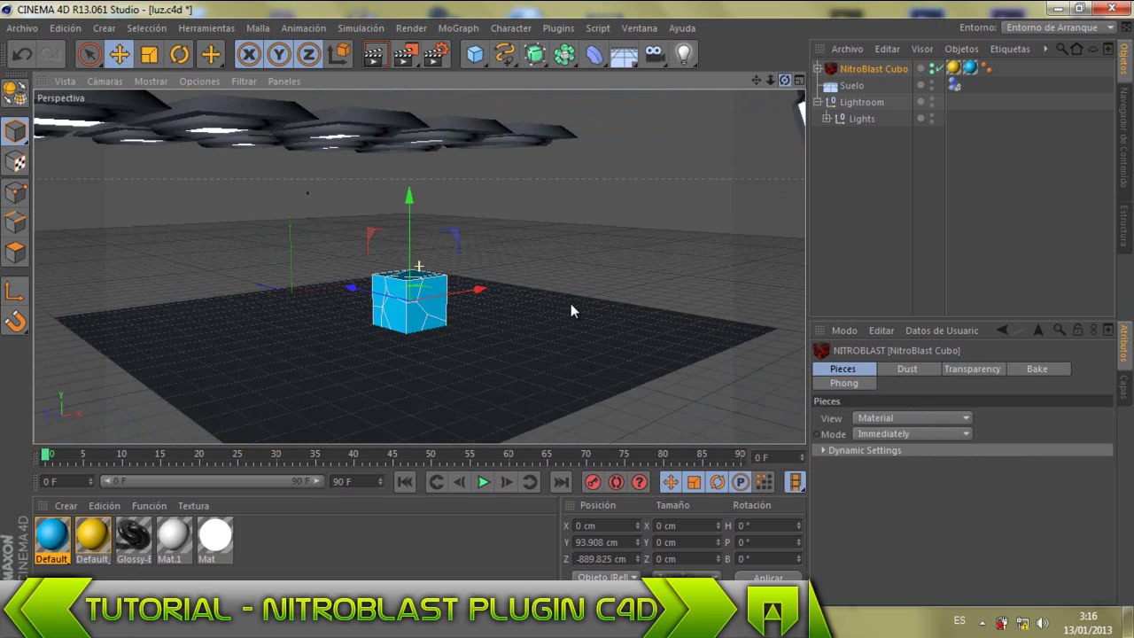
Set the Pieces View to Random after trying Static - Dynamic
{"action": "left_click", "coordinate": [885, 424]}
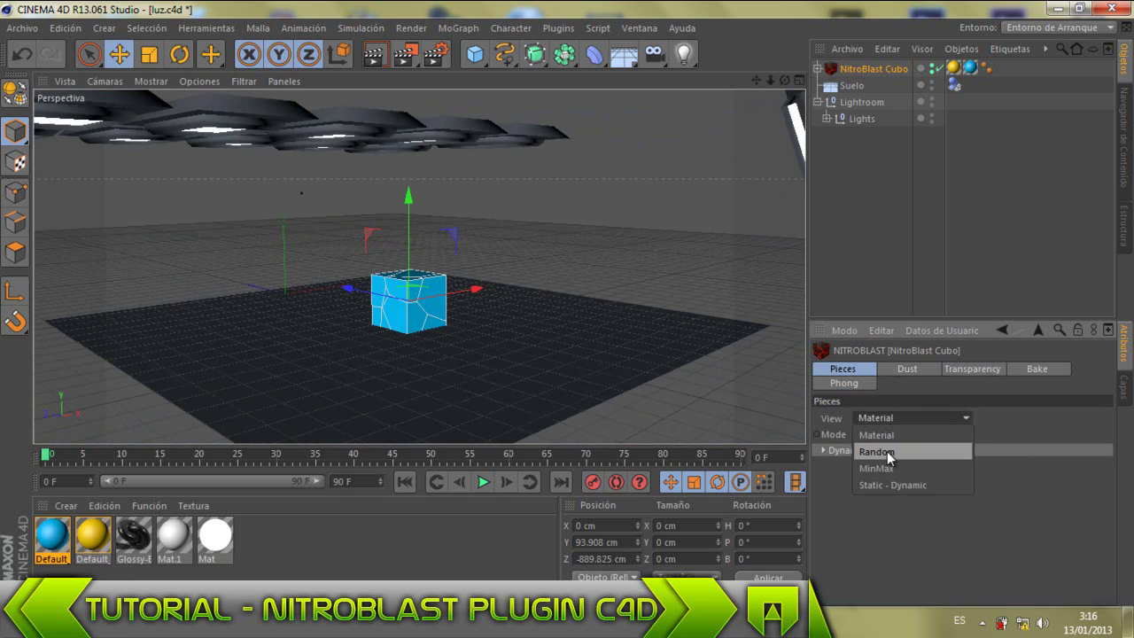
{"action": "left_click", "coordinate": [887, 450]}
{"action": "left_click", "coordinate": [887, 437]}
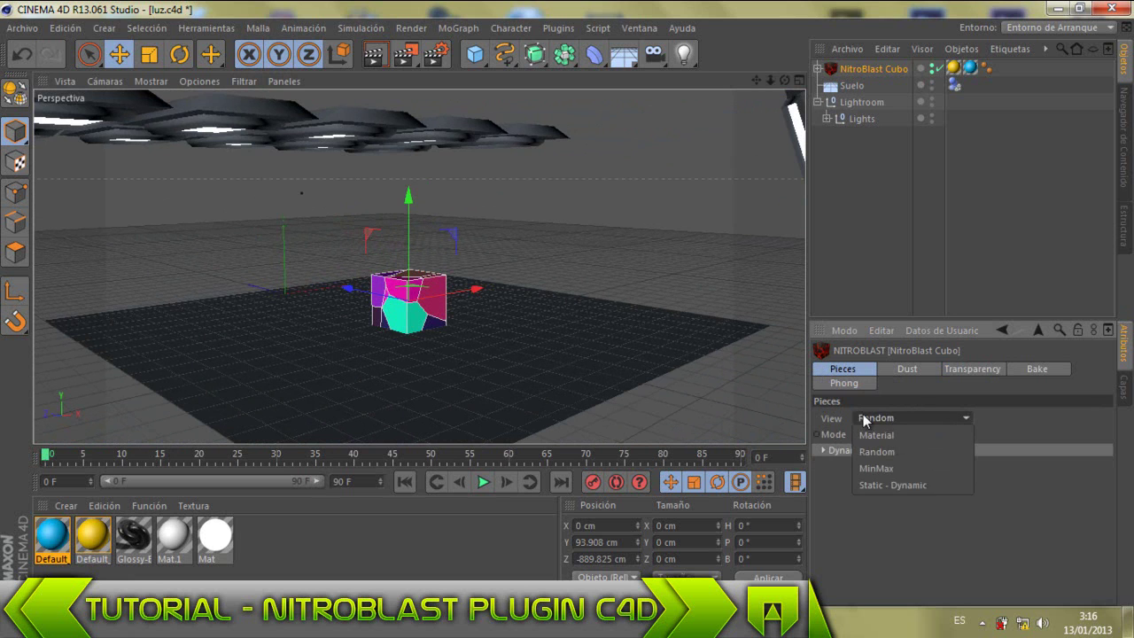
{"action": "left_click", "coordinate": [837, 413]}
{"action": "left_click", "coordinate": [865, 418]}
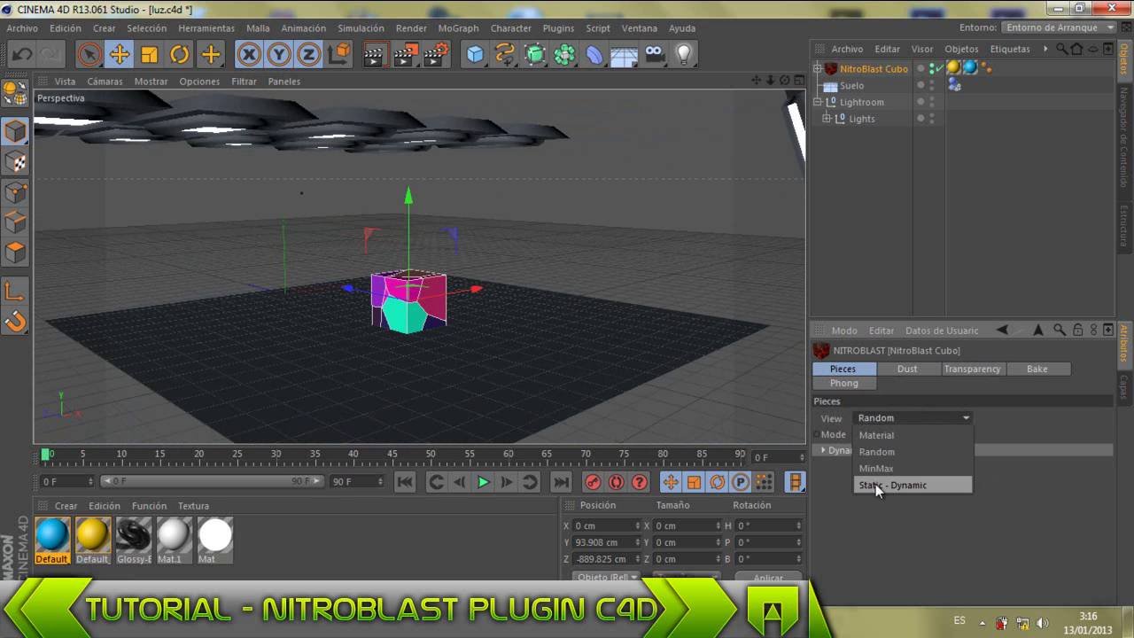
{"action": "left_click", "coordinate": [875, 484]}
{"action": "left_click", "coordinate": [865, 423]}
{"action": "left_click", "coordinate": [880, 449]}
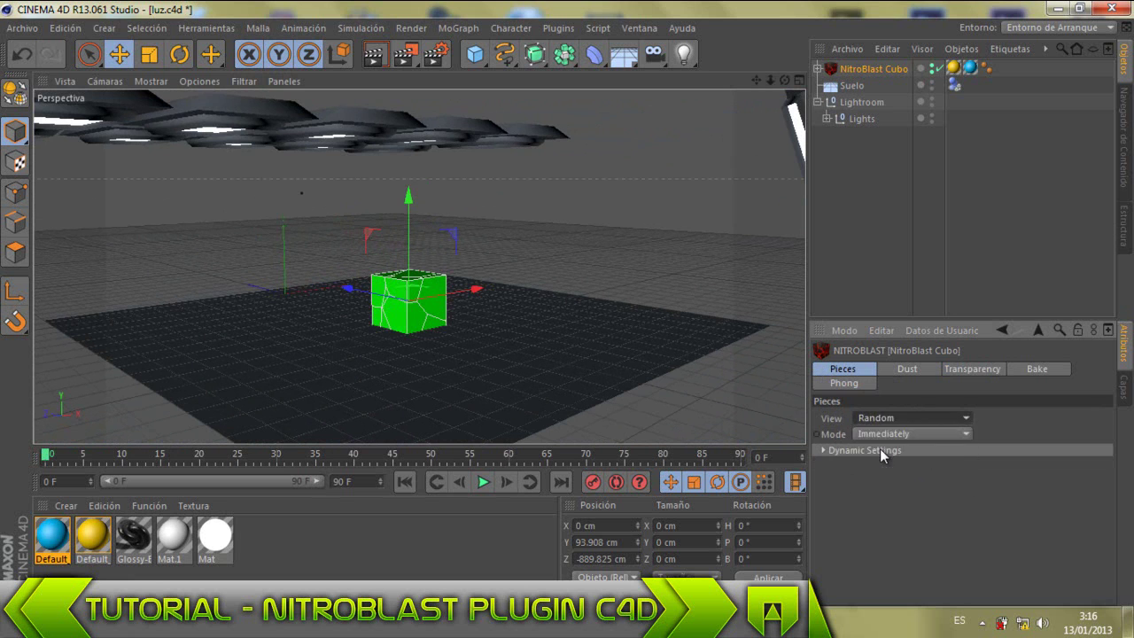
{"action": "left_click", "coordinate": [874, 417]}
{"action": "left_click", "coordinate": [885, 446]}
{"action": "left_click", "coordinate": [877, 417]}
{"action": "left_click", "coordinate": [876, 449]}
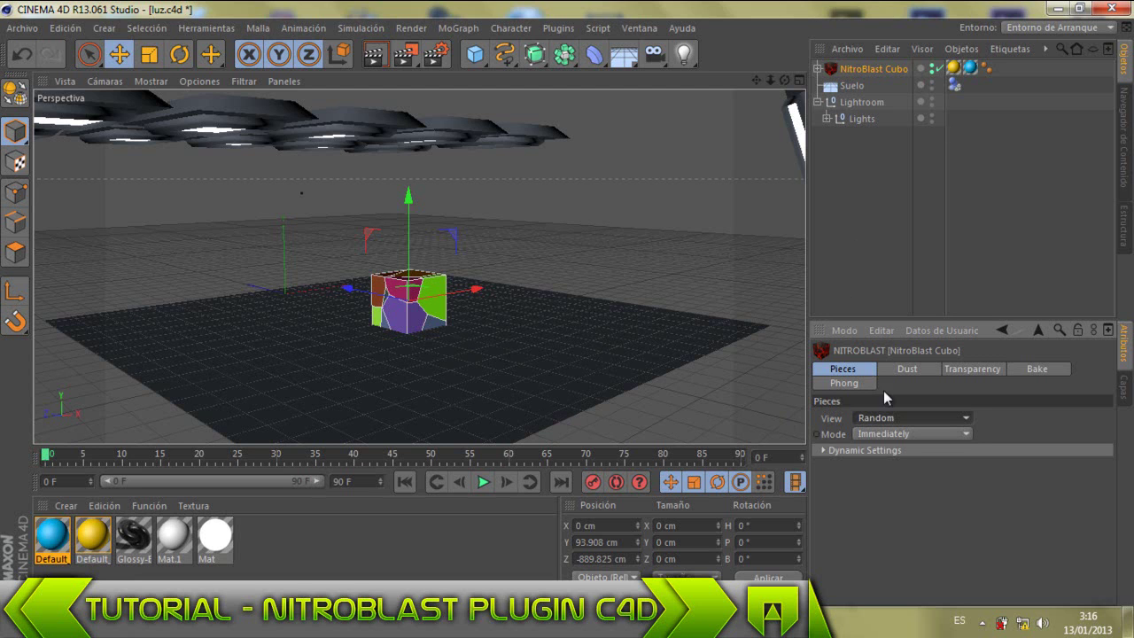
Try Mode Collision, then set the piece release Mode back to Immediately
{"action": "left_click", "coordinate": [906, 434]}
{"action": "left_click", "coordinate": [909, 439]}
{"action": "left_click", "coordinate": [909, 439]}
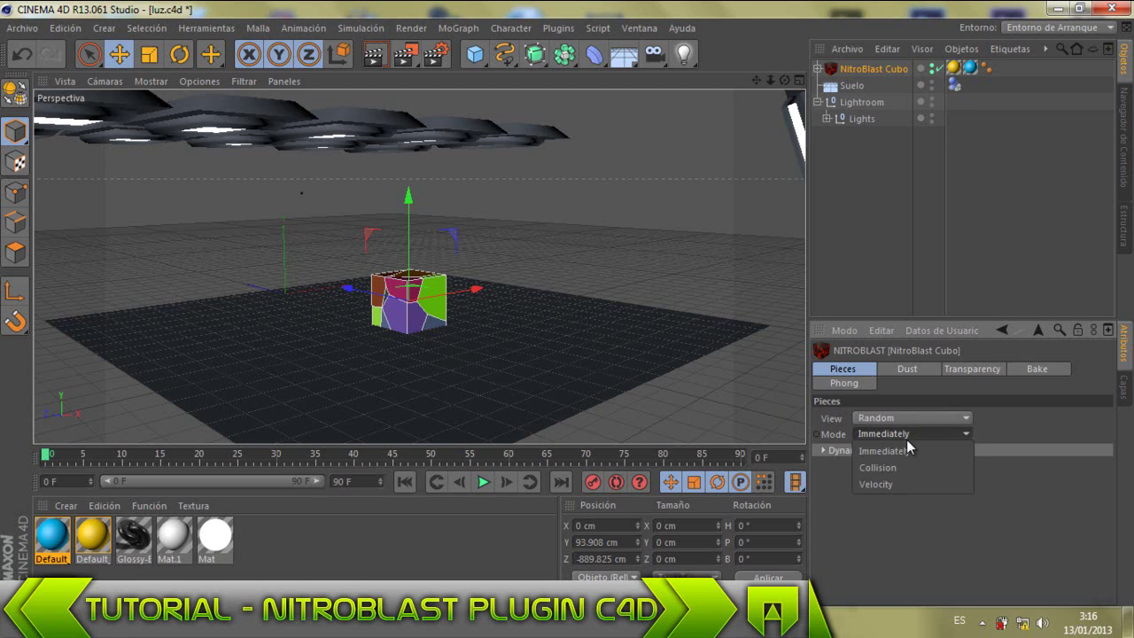
{"action": "left_click", "coordinate": [894, 463]}
{"action": "left_click", "coordinate": [892, 434]}
{"action": "left_click", "coordinate": [891, 448]}
{"action": "left_click", "coordinate": [892, 434]}
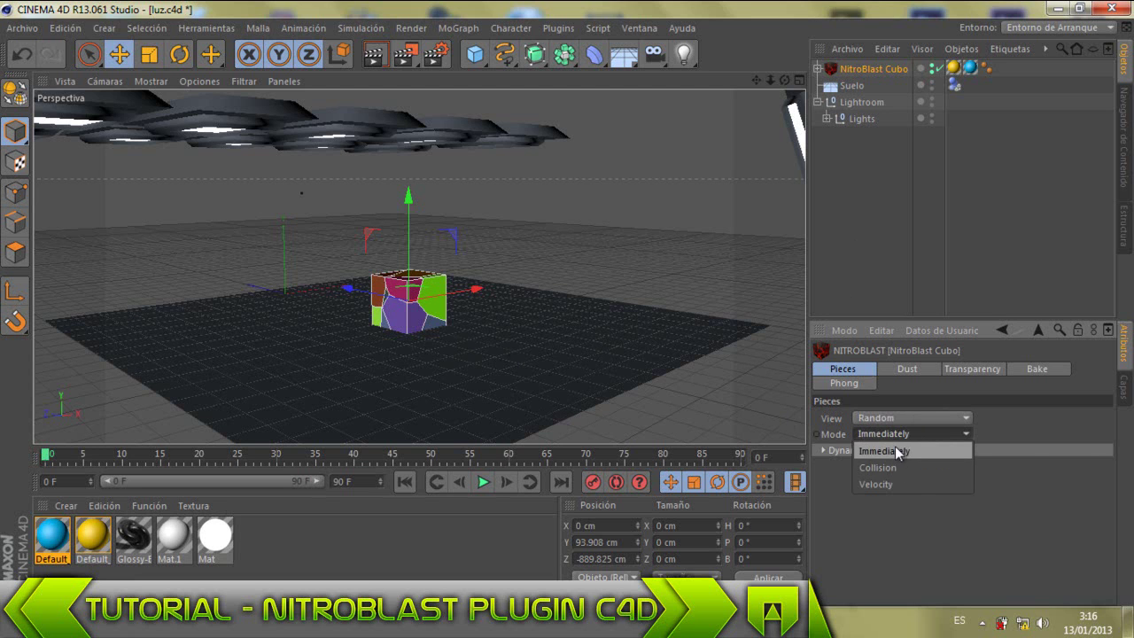
{"action": "left_click", "coordinate": [898, 447]}
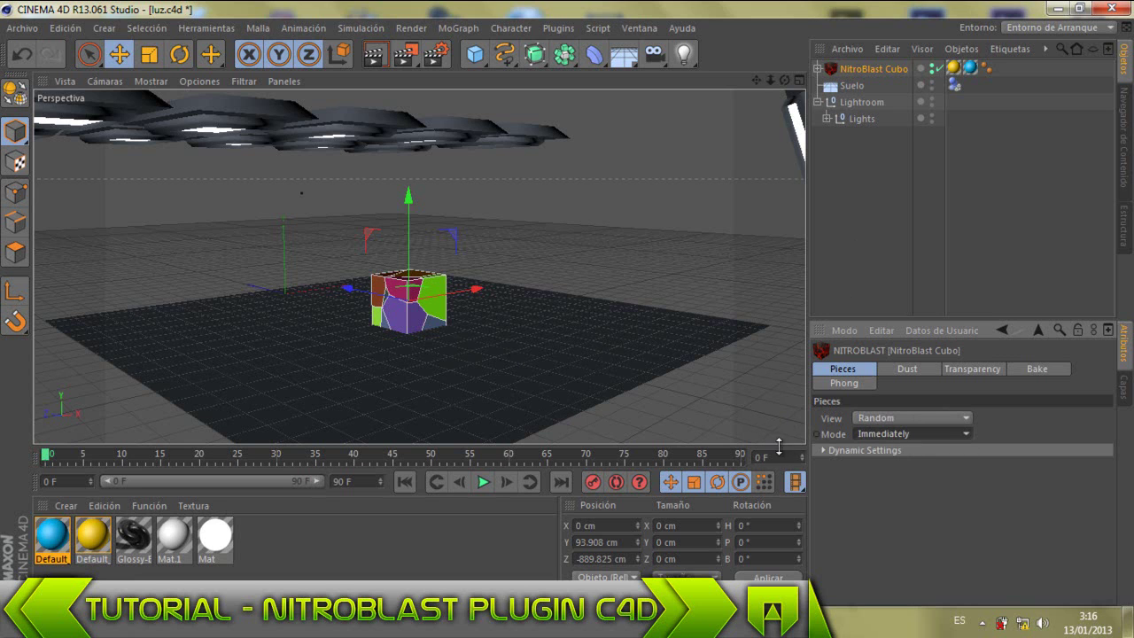
Expand Dynamic Settings and preview the shatter with Bounce raised, then at 200%
{"action": "left_click", "coordinate": [823, 448]}
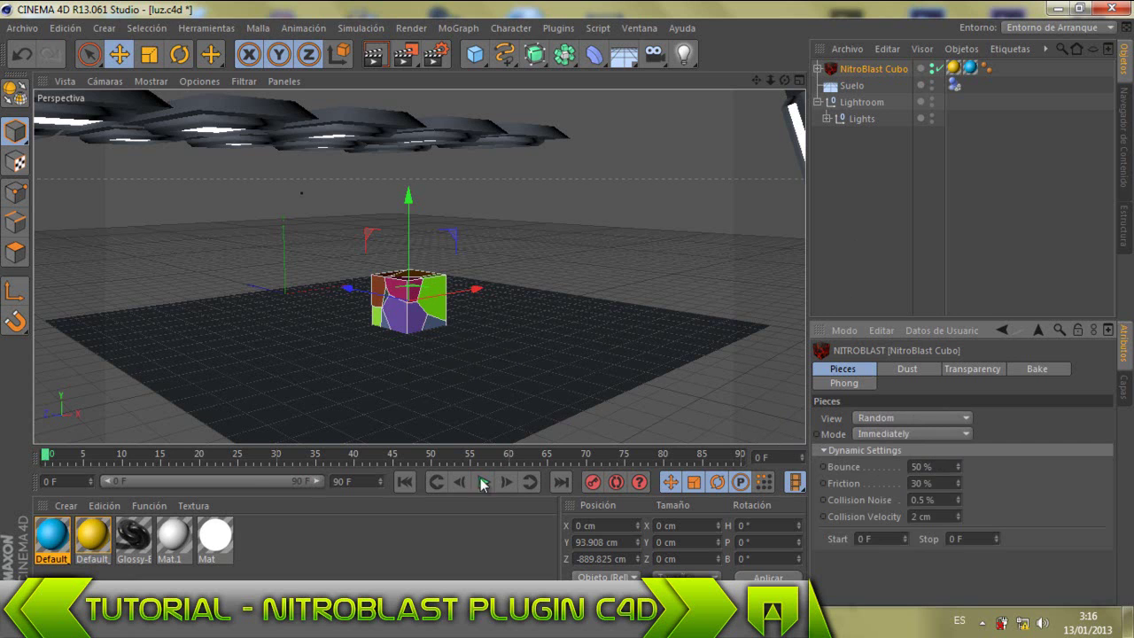
{"action": "mouse_move", "coordinate": [164, 457]}
{"action": "left_mouse_down"}
{"action": "mouse_move", "coordinate": [309, 455]}
{"action": "mouse_move", "coordinate": [46, 455]}
{"action": "left_mouse_up"}
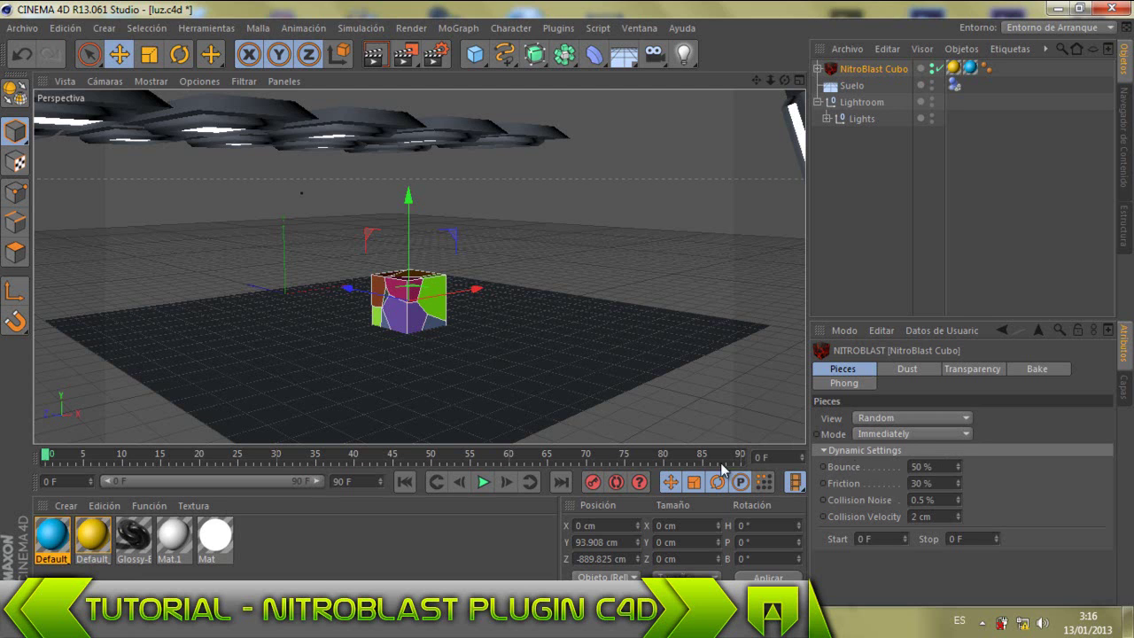
{"action": "left_click", "coordinate": [956, 463]}
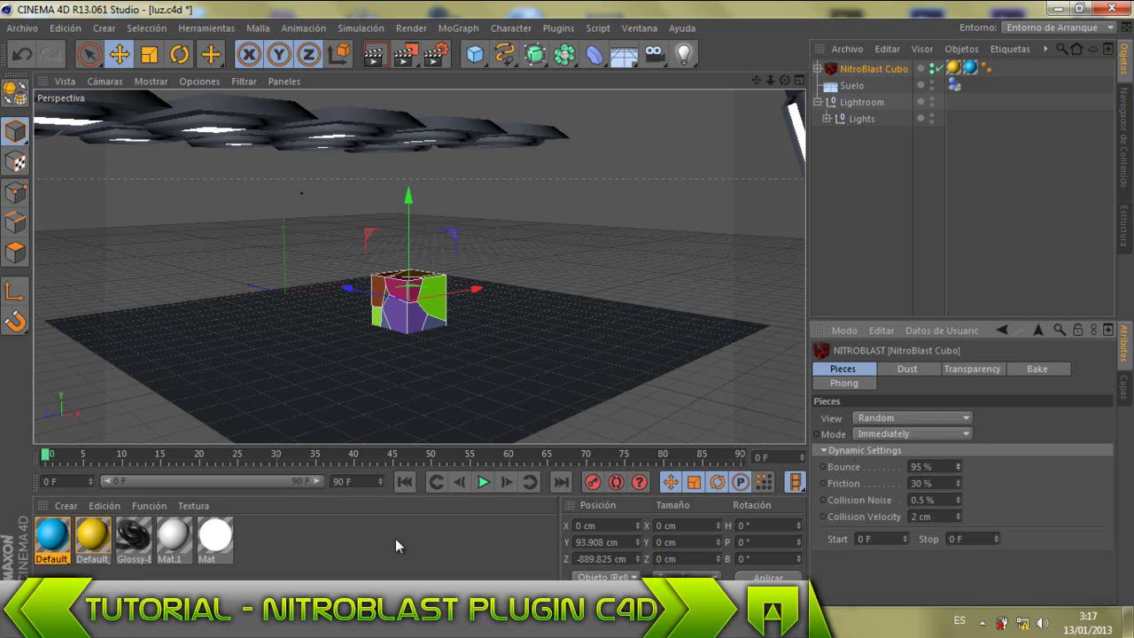
{"action": "left_click", "coordinate": [480, 487]}
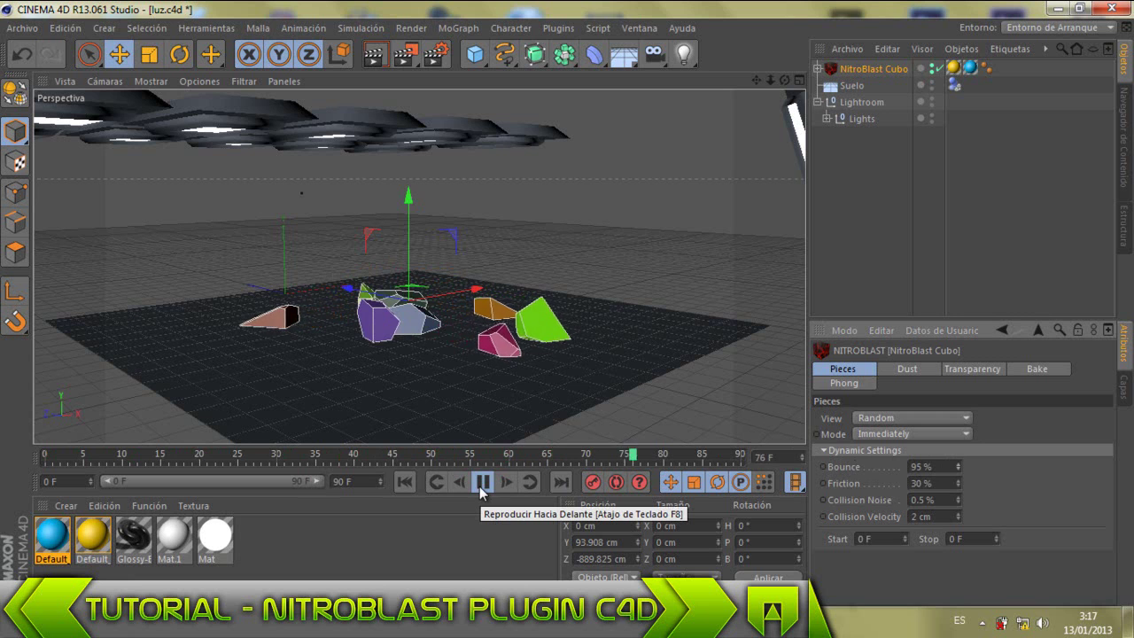
{"action": "left_click", "coordinate": [482, 484]}
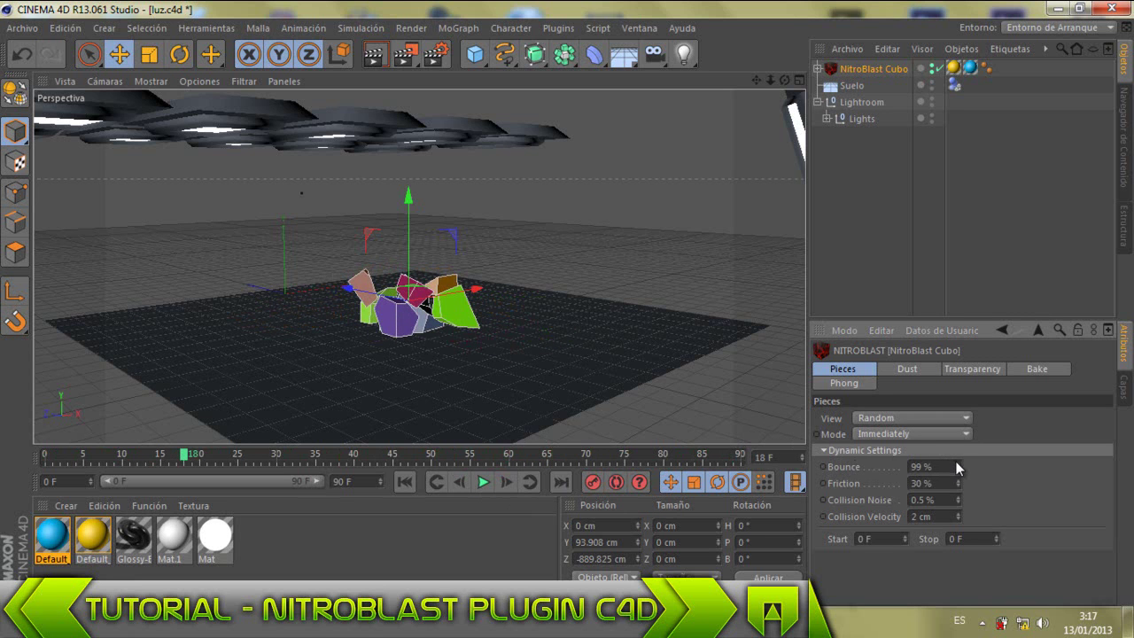
{"action": "left_click_drag", "start_coordinate": [959, 466], "coordinate": [727, 463]}
{"action": "type", "text": "200"}
{"action": "key", "text": "Return"}
{"action": "left_click", "coordinate": [494, 484]}
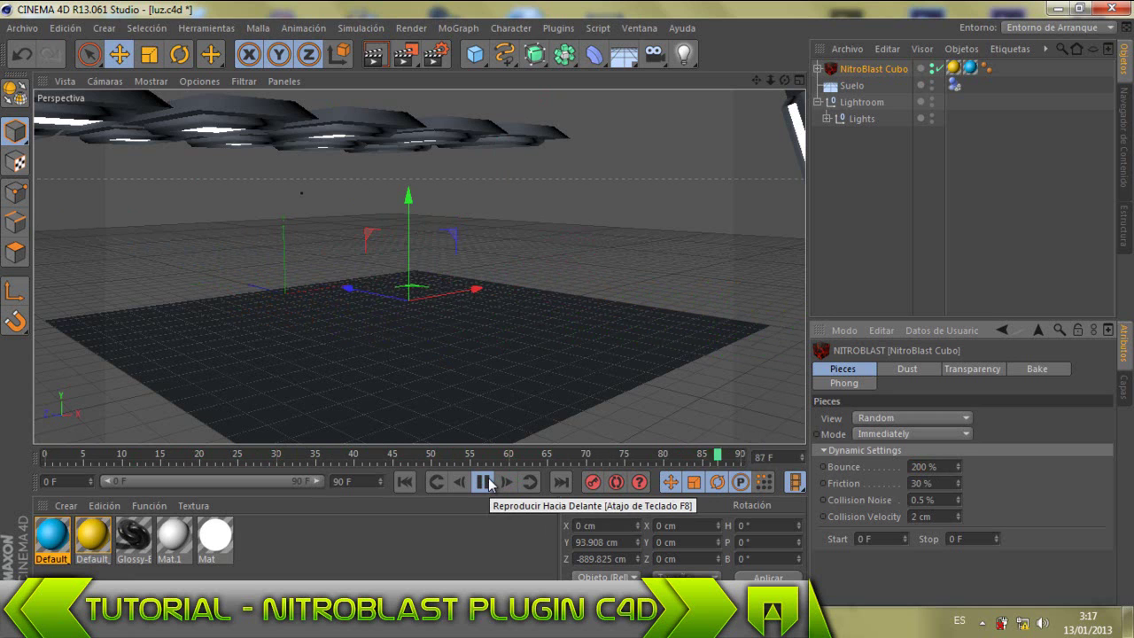
{"action": "left_click", "coordinate": [489, 484]}
Set Bounce to 100% and replay the shatter until pieces settle on the floor
{"action": "double_click", "coordinate": [943, 467]}
{"action": "type", "text": "100"}
{"action": "key", "text": "Return"}
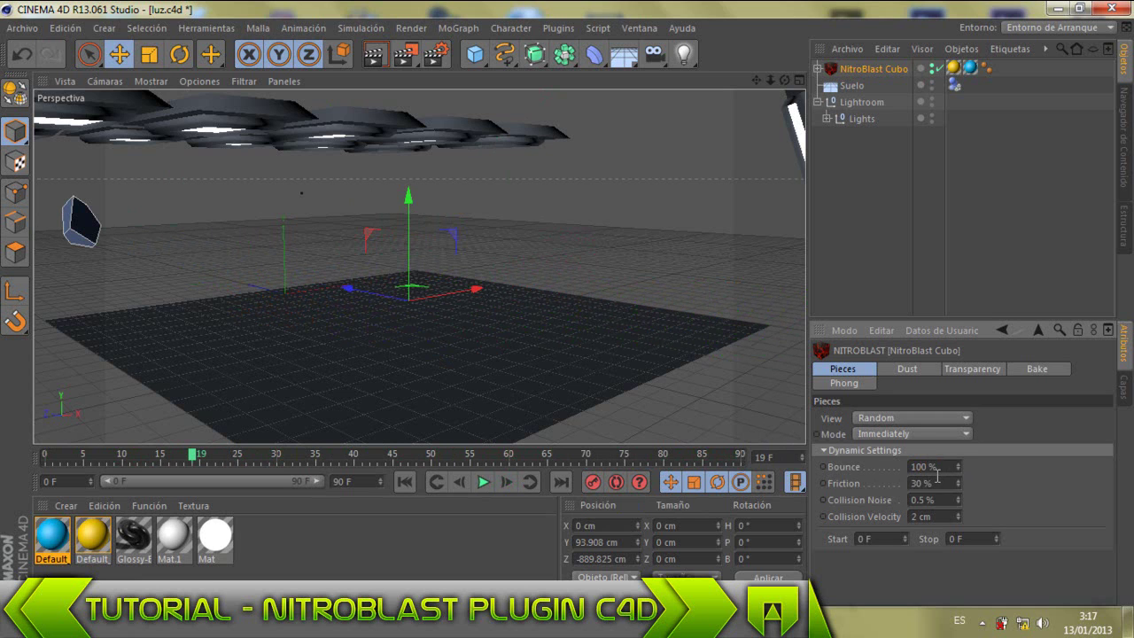
{"action": "left_click", "coordinate": [499, 483]}
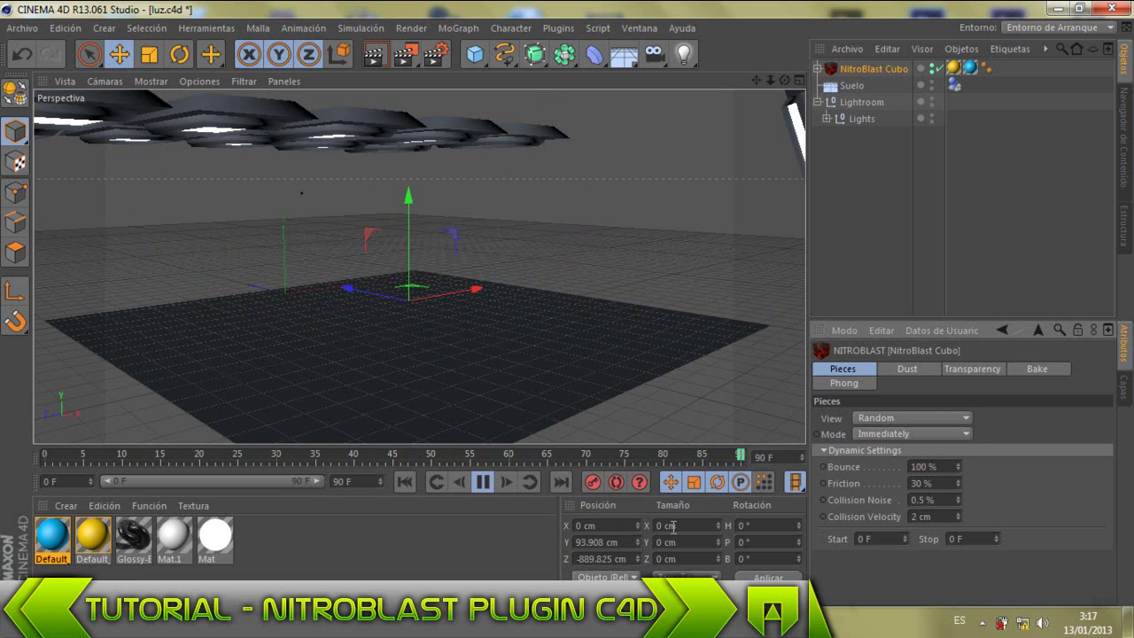
{"action": "left_click", "coordinate": [495, 483]}
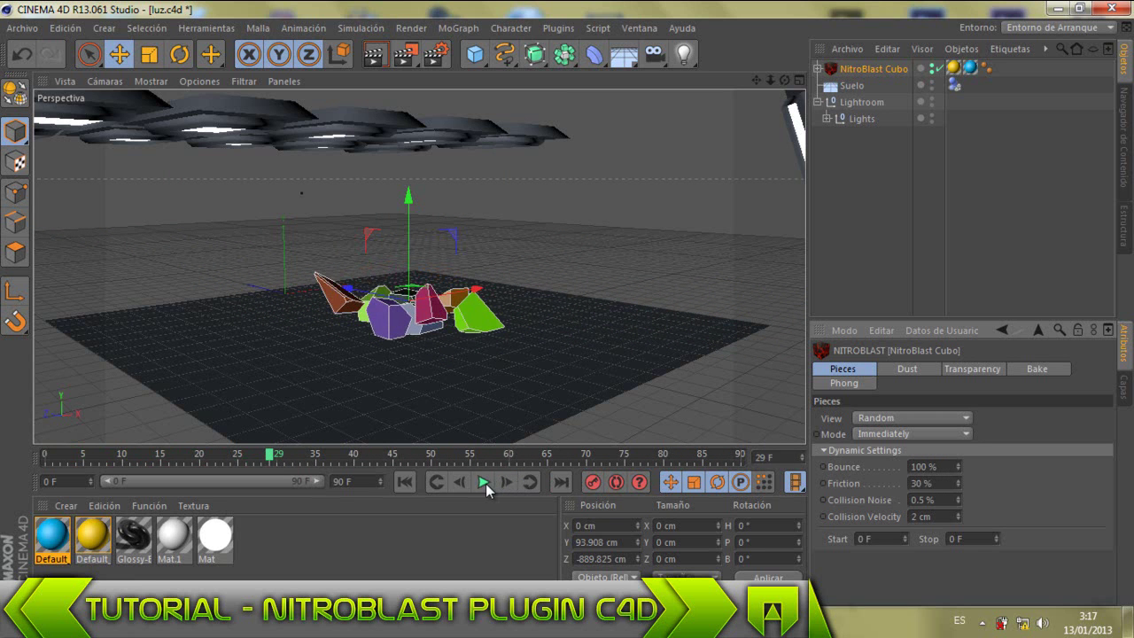
{"action": "left_click", "coordinate": [484, 483]}
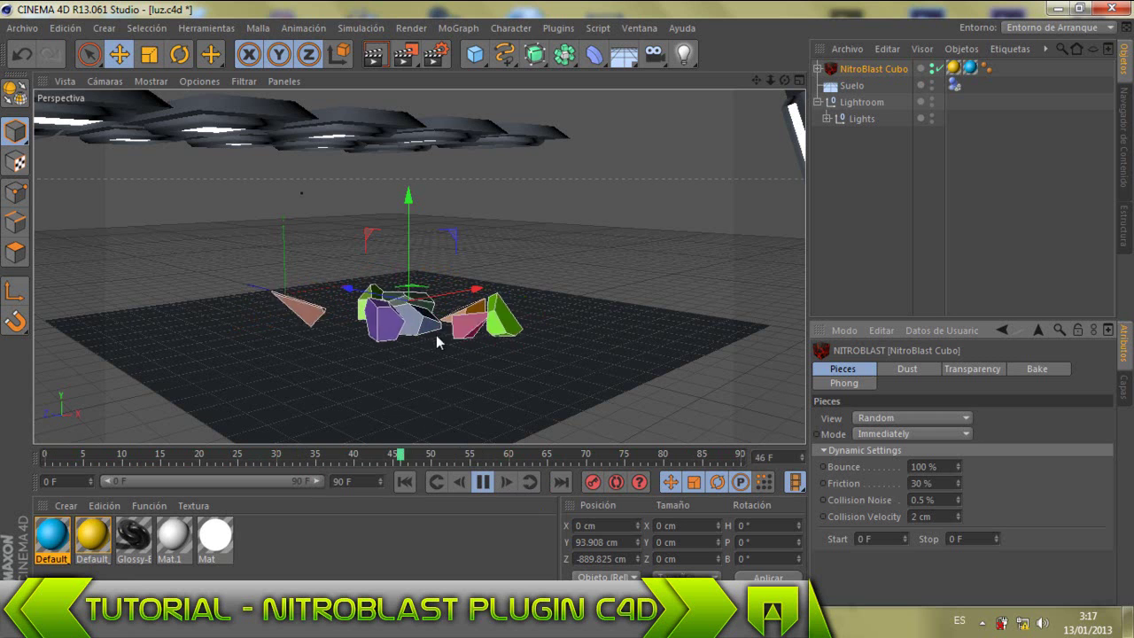
{"action": "left_click", "coordinate": [484, 483]}
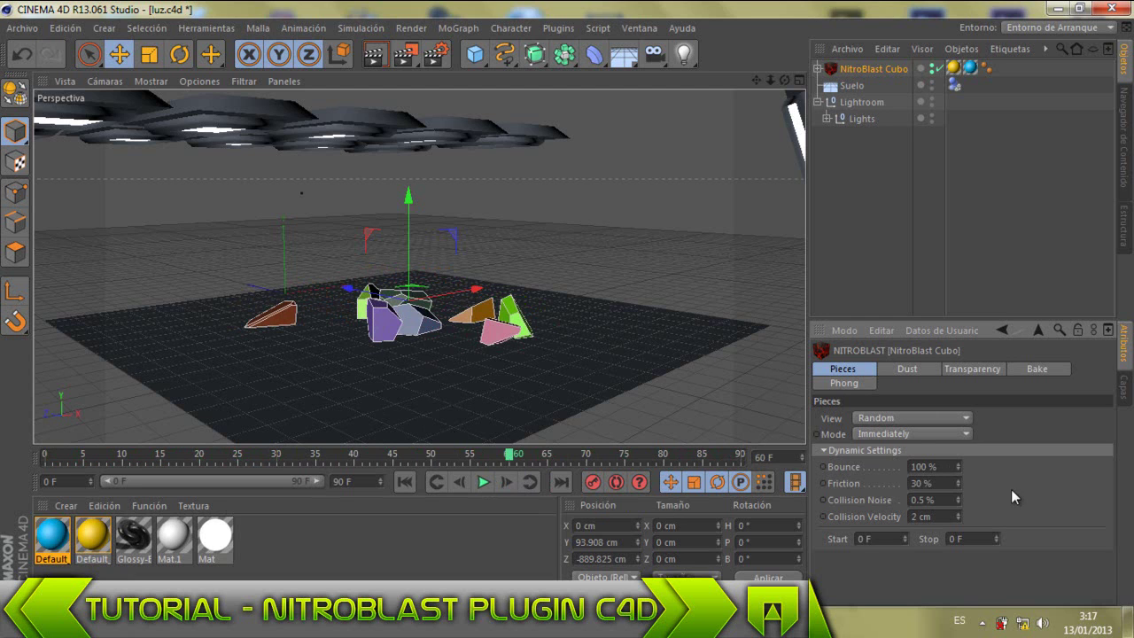
Raise the pieces' Friction to 87% and preview the shatter
{"action": "left_click", "coordinate": [961, 481]}
{"action": "left_click_drag", "start_coordinate": [961, 480], "coordinate": [961, 480]}
{"action": "left_click", "coordinate": [481, 484]}
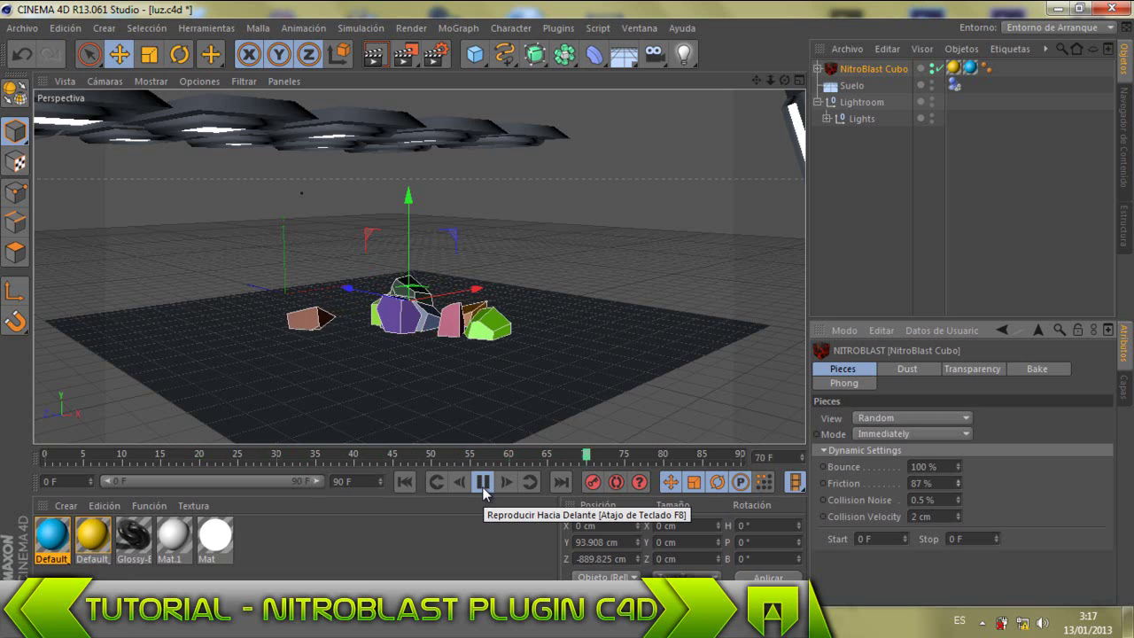
{"action": "left_click", "coordinate": [483, 485]}
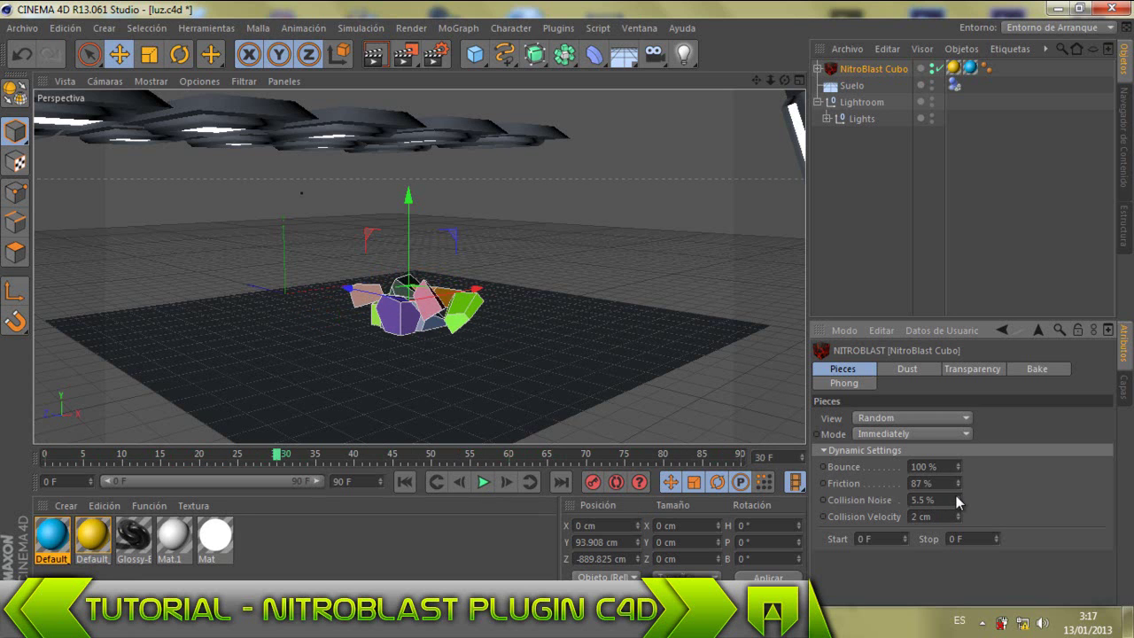
Set Collision Noise to 22.5% and replay the shatter
{"action": "left_click_drag", "start_coordinate": [956, 495], "coordinate": [956, 478]}
{"action": "left_click", "coordinate": [483, 483]}
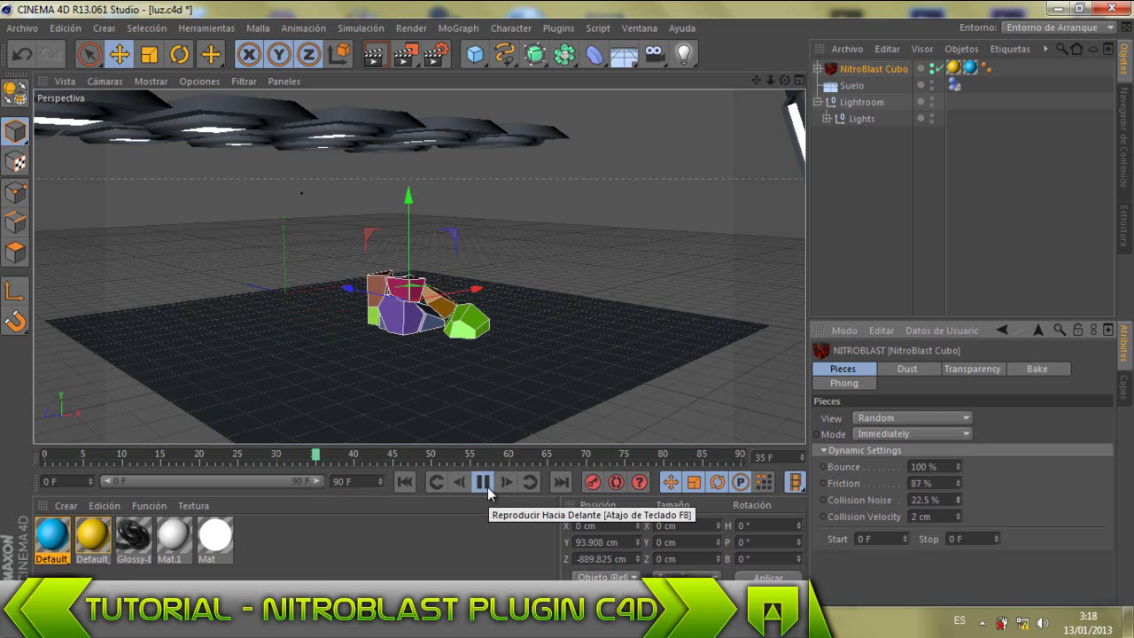
{"action": "left_click", "coordinate": [488, 486]}
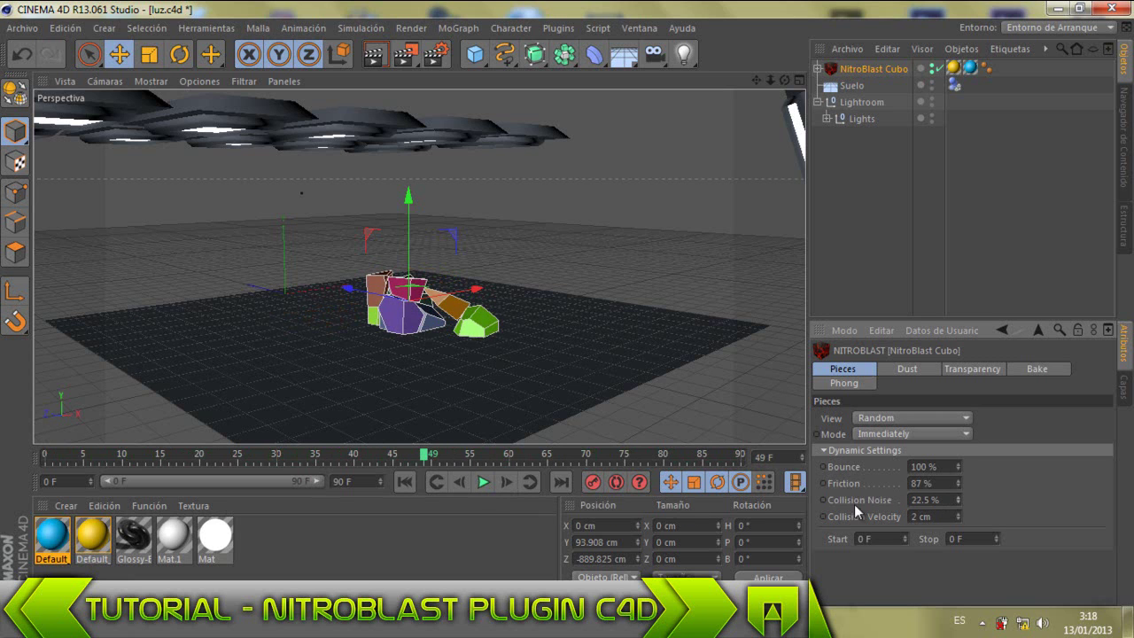
Set Collision Velocity to 14 cm, replay the shatter, and scrub back to frame 0
{"action": "left_click_drag", "start_coordinate": [961, 512], "coordinate": [961, 512]}
{"action": "left_click", "coordinate": [482, 482]}
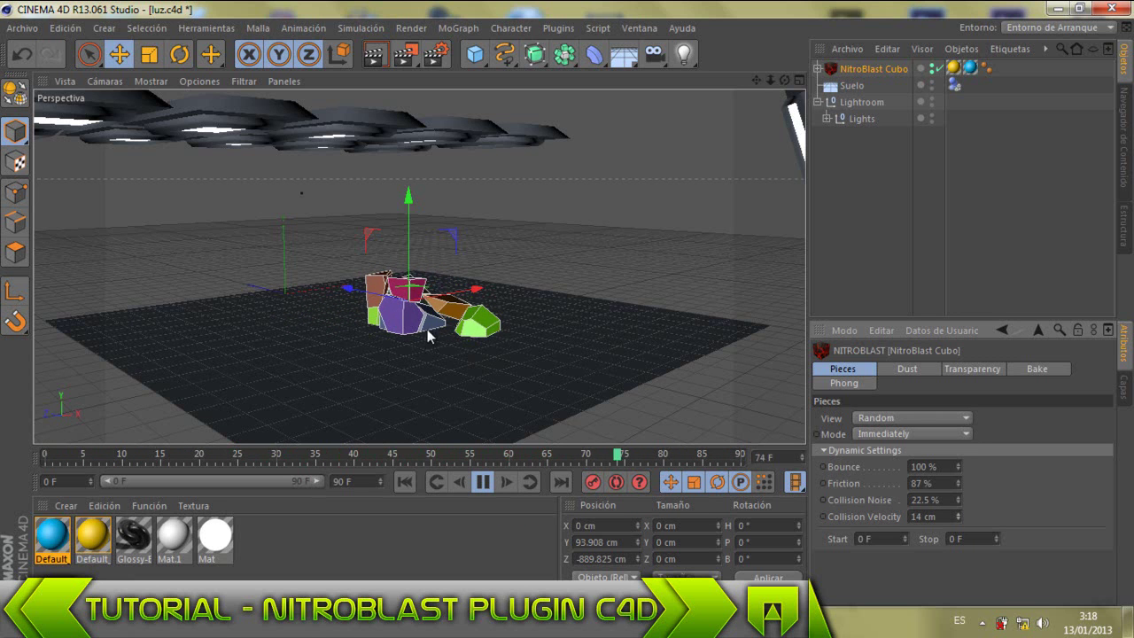
{"action": "left_click", "coordinate": [487, 484]}
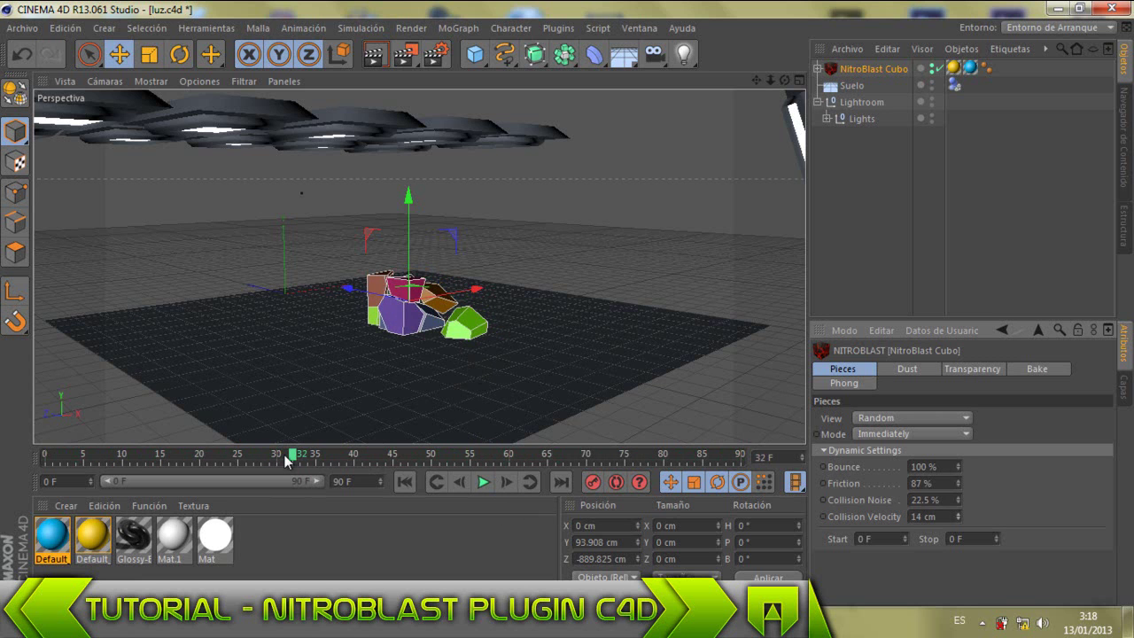
{"action": "left_click_drag", "start_coordinate": [329, 460], "coordinate": [25, 463]}
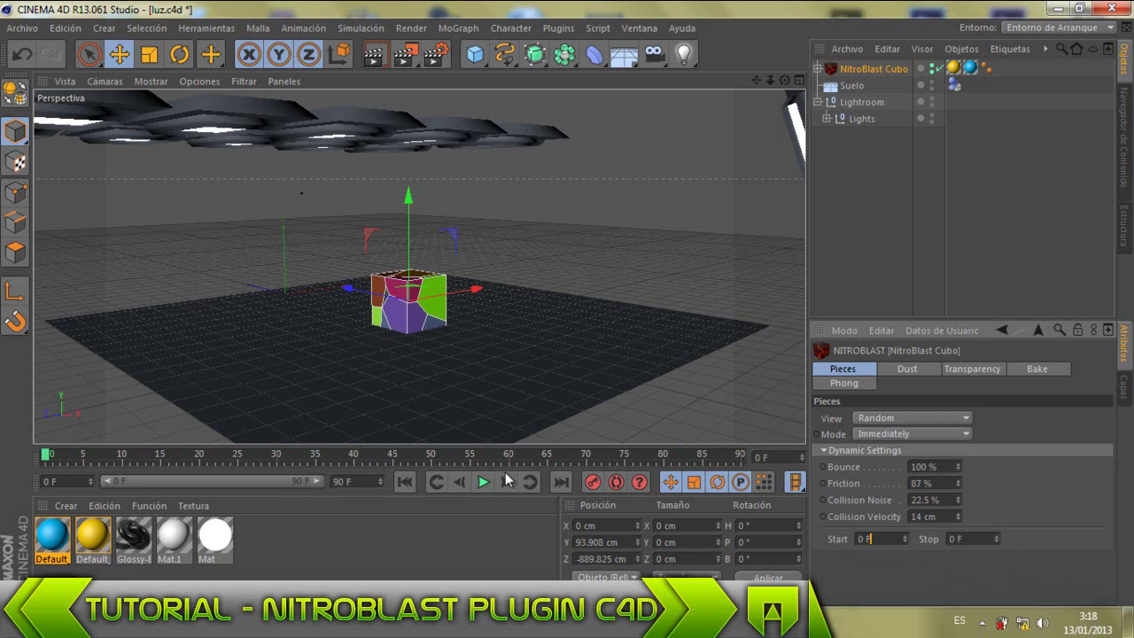
Try a dynamics Start frame of 25 F and preview the delayed shatter
{"action": "left_click_drag", "start_coordinate": [274, 457], "coordinate": [12, 464]}
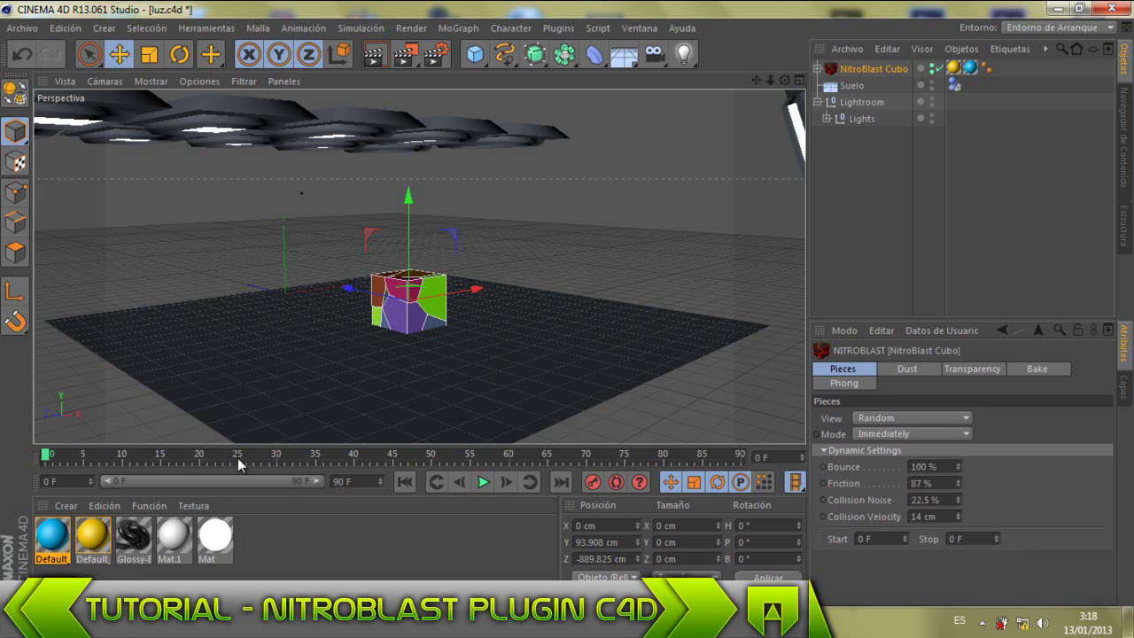
{"action": "left_click", "coordinate": [878, 537]}
{"action": "type", "text": "25"}
{"action": "key", "text": "Return"}
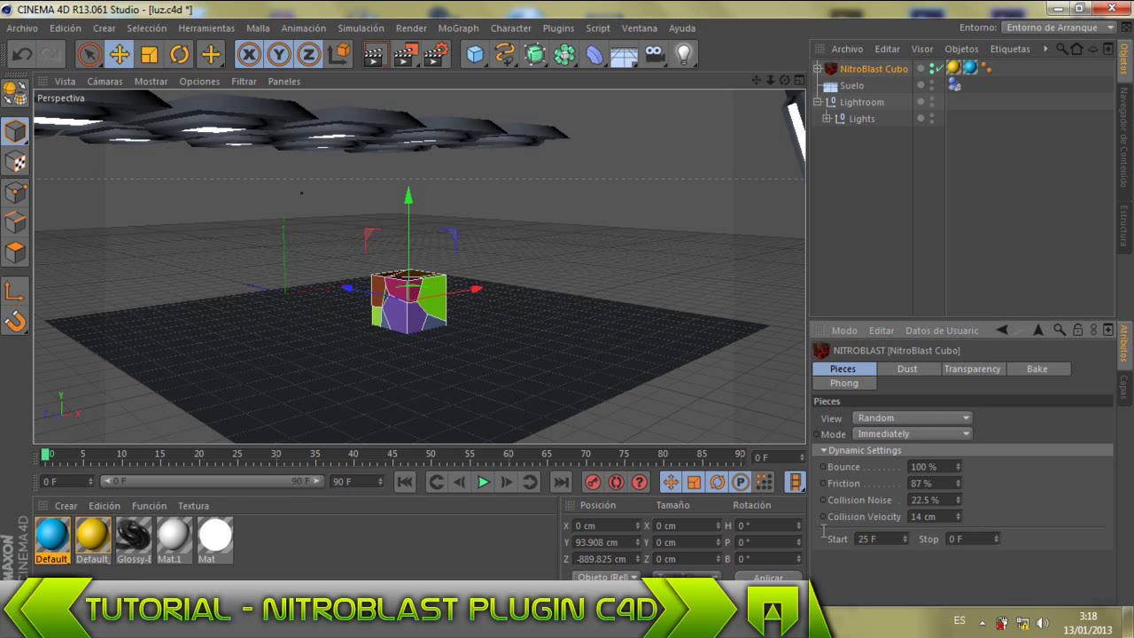
{"action": "left_click", "coordinate": [484, 479]}
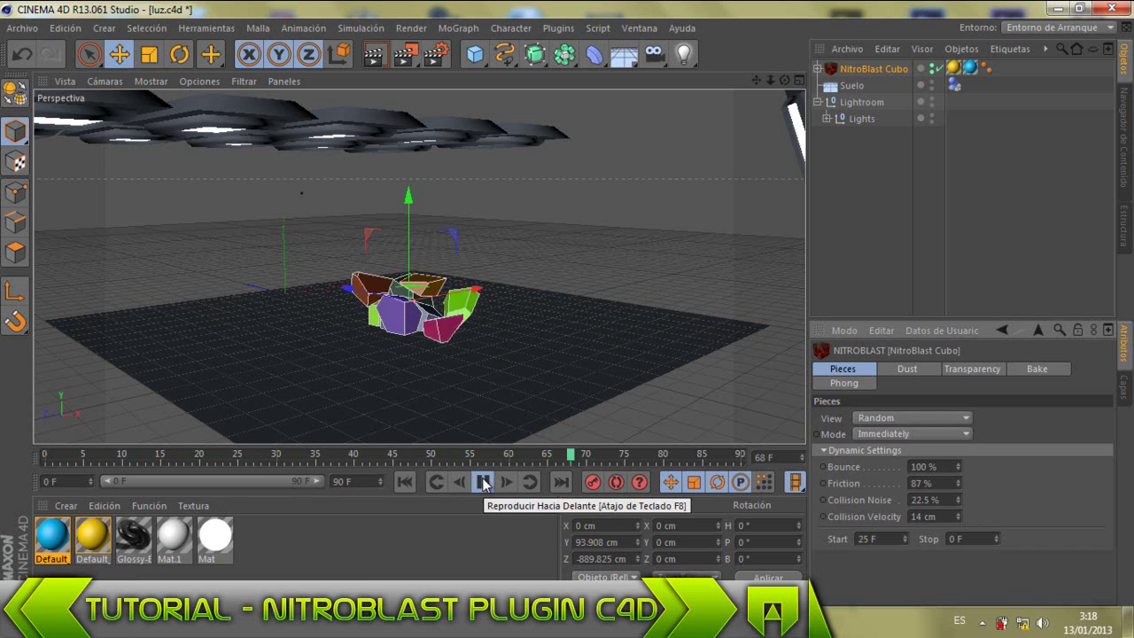
{"action": "left_click", "coordinate": [483, 481]}
Reset the Start frame to 0 F, set the Stop frame to 25 F, and replay the shatter
{"action": "double_click", "coordinate": [882, 540]}
{"action": "type", "text": "0"}
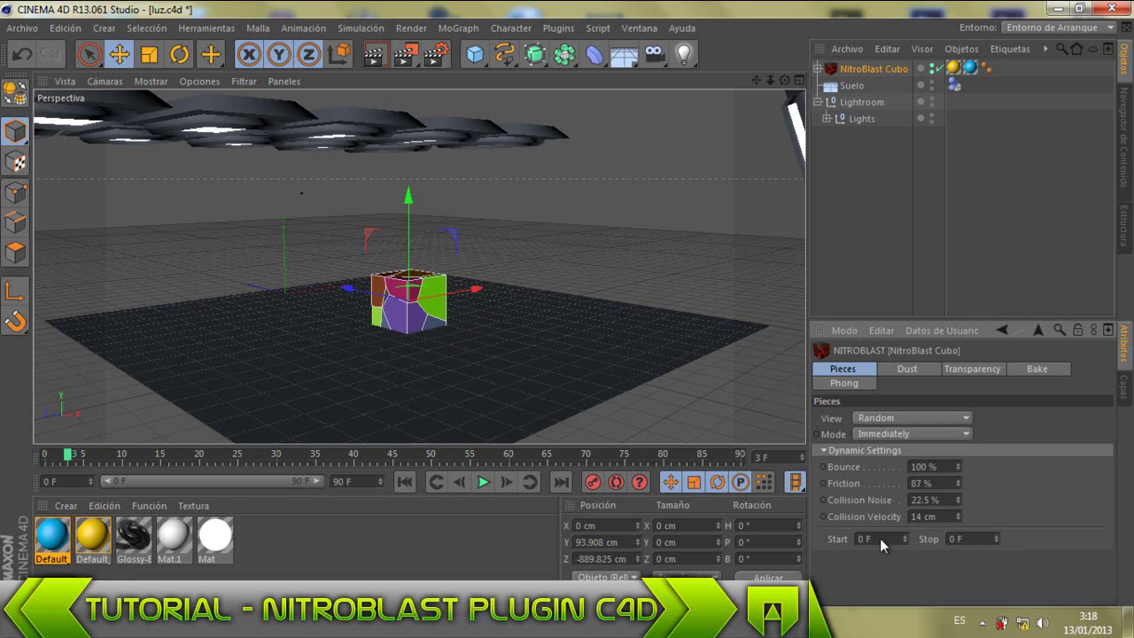
{"action": "double_click", "coordinate": [955, 536]}
{"action": "left_click", "coordinate": [982, 544]}
{"action": "left_click_drag", "start_coordinate": [968, 534], "coordinate": [945, 535]}
{"action": "left_click", "coordinate": [970, 545]}
{"action": "left_click_drag", "start_coordinate": [968, 541], "coordinate": [945, 541]}
{"action": "type", "text": "25"}
{"action": "key", "text": "Return"}
{"action": "left_click", "coordinate": [482, 484]}
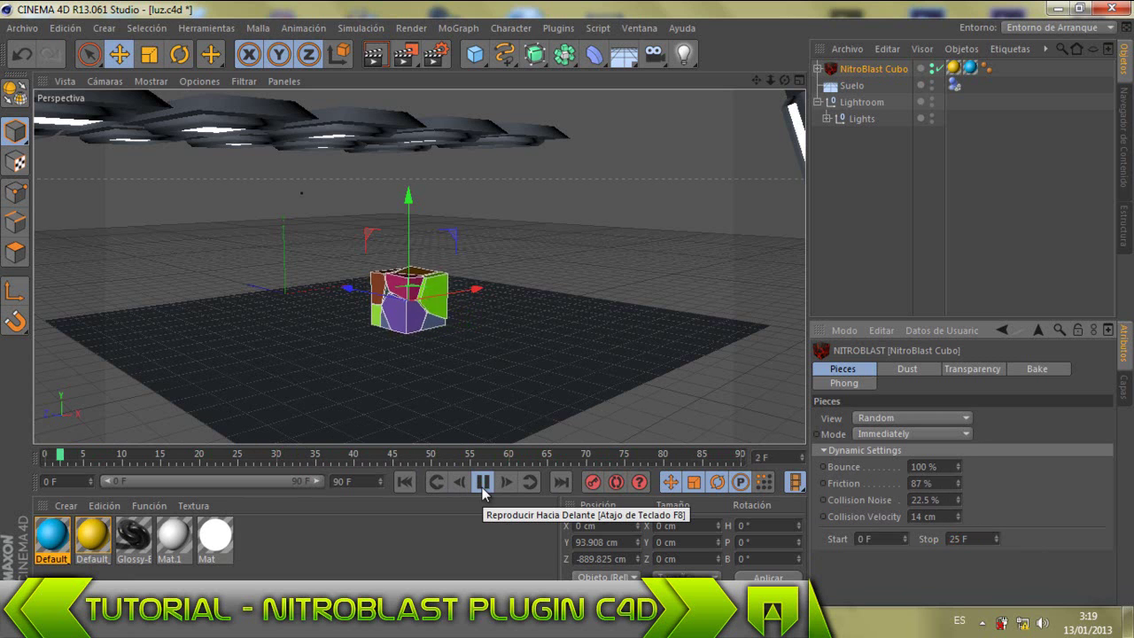
Raise the pieces' Bounce to 181%, replay the stronger shatter twice, and reselect NitroBlast Cubo
{"action": "left_click", "coordinate": [482, 483]}
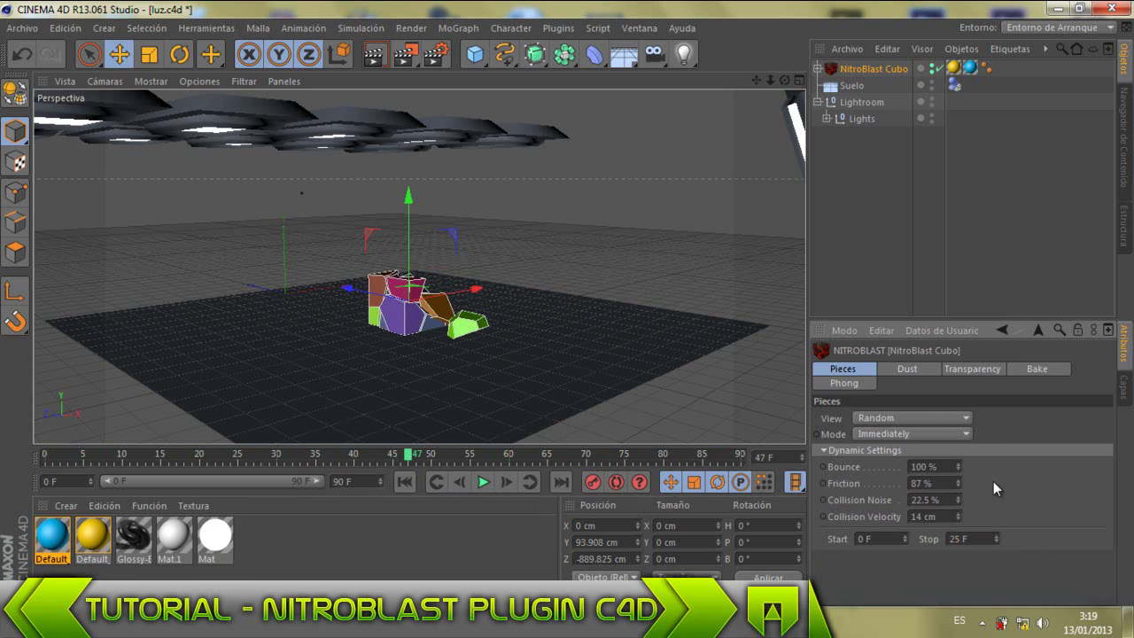
{"action": "left_click_drag", "start_coordinate": [961, 460], "coordinate": [961, 459]}
{"action": "left_click", "coordinate": [482, 482]}
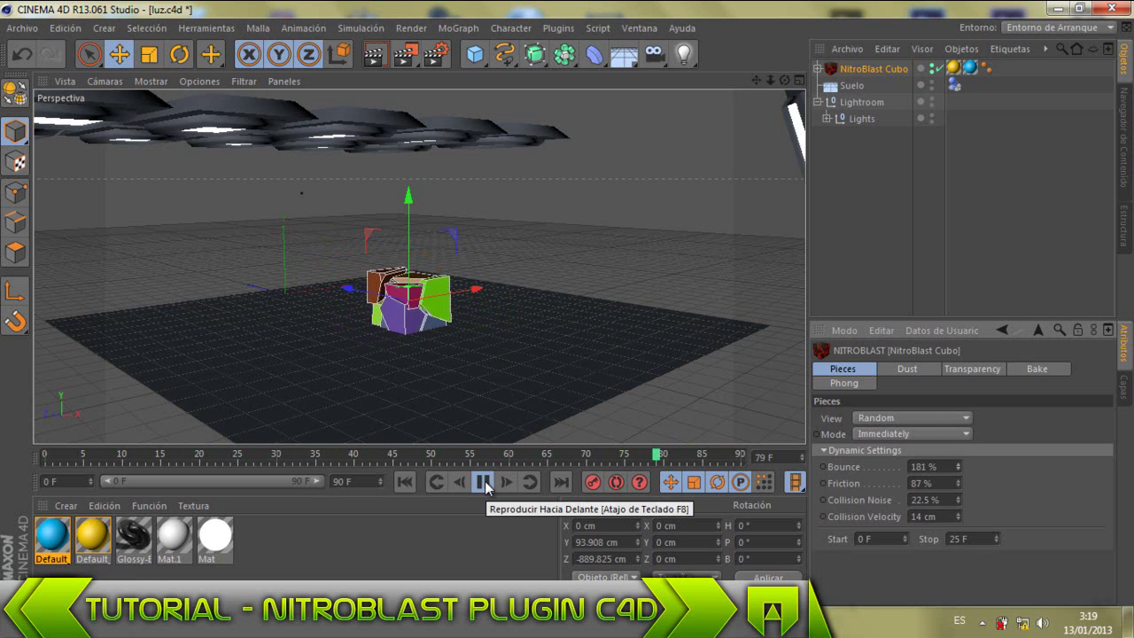
{"action": "left_click", "coordinate": [483, 483]}
{"action": "left_click", "coordinate": [482, 482]}
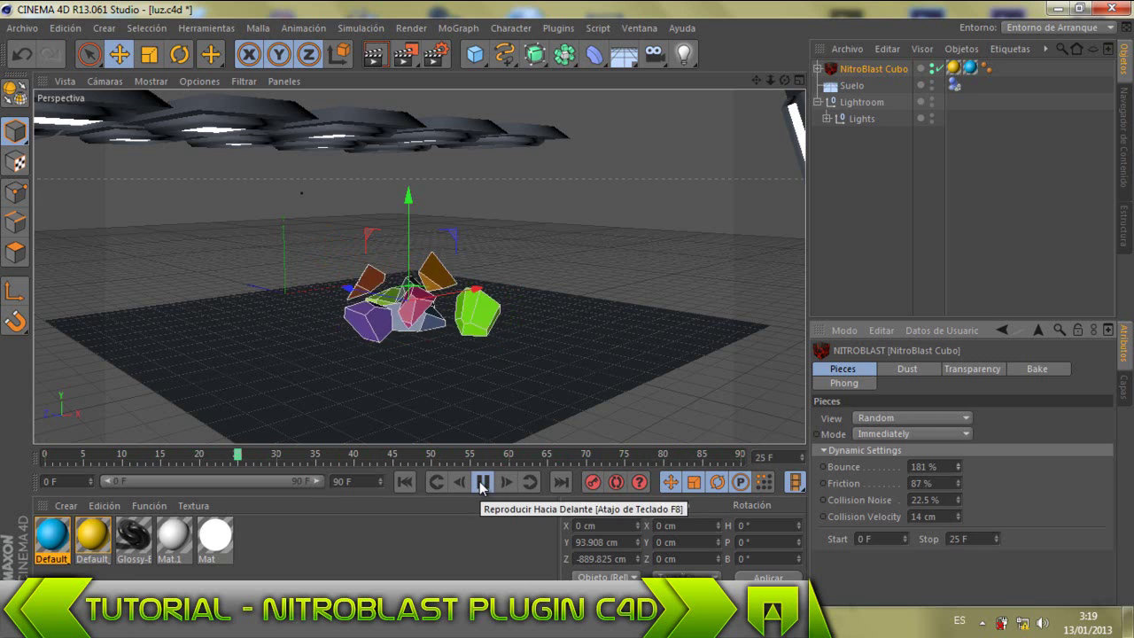
{"action": "left_click", "coordinate": [483, 481]}
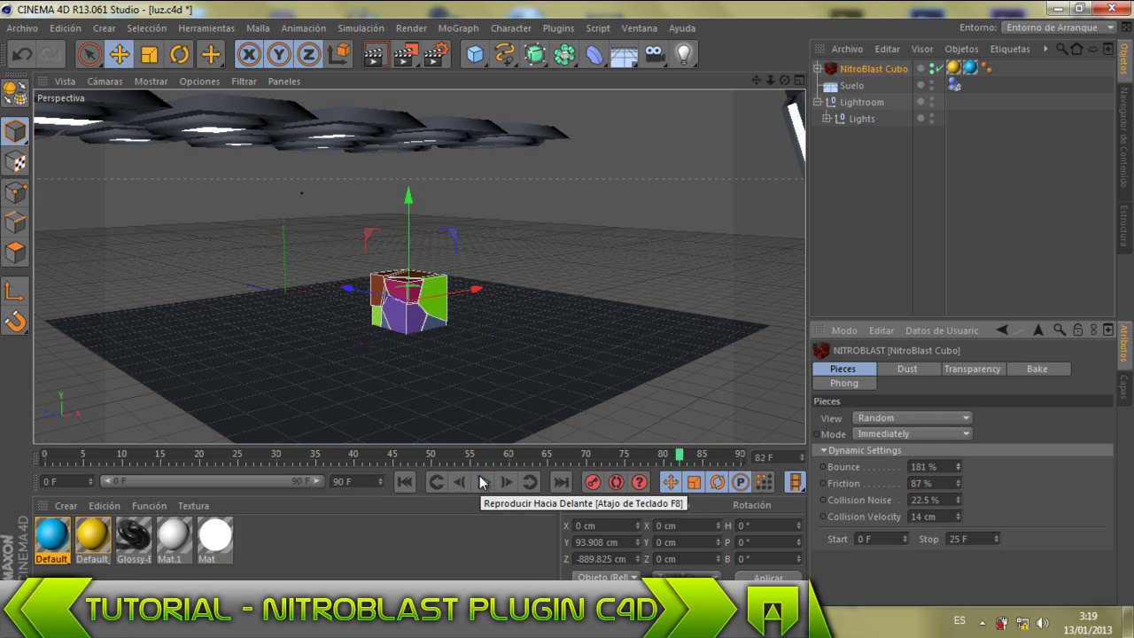
{"action": "left_click", "coordinate": [956, 177]}
{"action": "left_click", "coordinate": [869, 69]}
Move the NitroBlast Cubo to Z -618.697 cm over the floor centre and play its shatter
{"action": "mouse_move", "coordinate": [347, 289]}
{"action": "left_mouse_down"}
{"action": "mouse_move", "coordinate": [89, 211]}
{"action": "mouse_move", "coordinate": [156, 206]}
{"action": "left_mouse_up"}
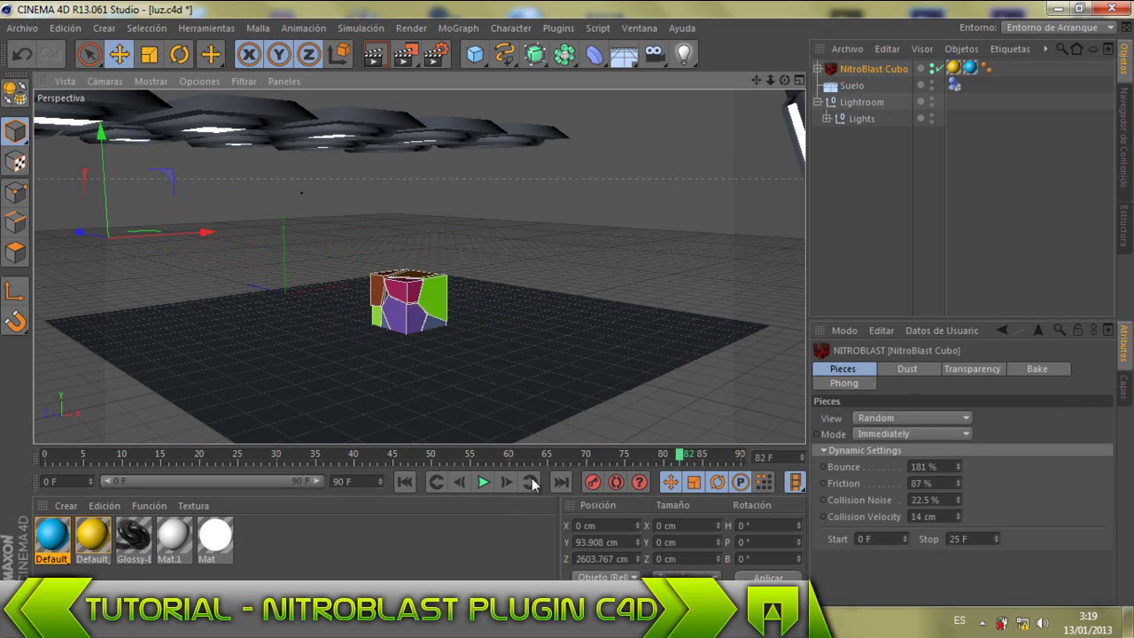
{"action": "left_click_drag", "start_coordinate": [679, 455], "coordinate": [49, 455]}
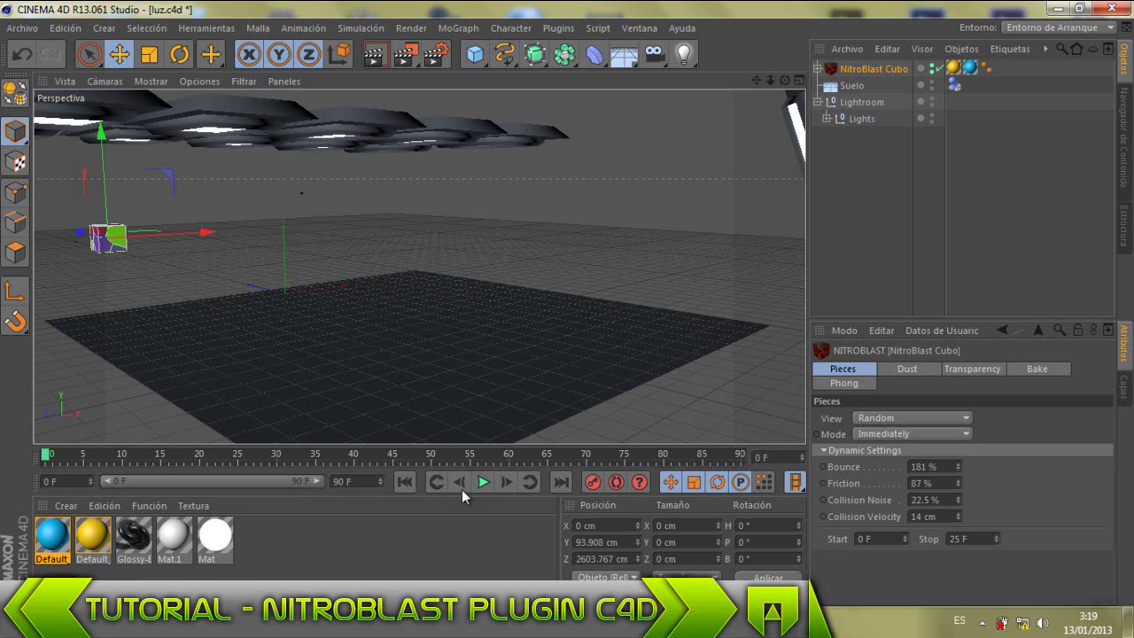
{"action": "mouse_move", "coordinate": [50, 455]}
{"action": "left_mouse_down"}
{"action": "mouse_move", "coordinate": [455, 462]}
{"action": "mouse_move", "coordinate": [258, 471]}
{"action": "mouse_move", "coordinate": [316, 463]}
{"action": "mouse_move", "coordinate": [238, 461]}
{"action": "left_mouse_up"}
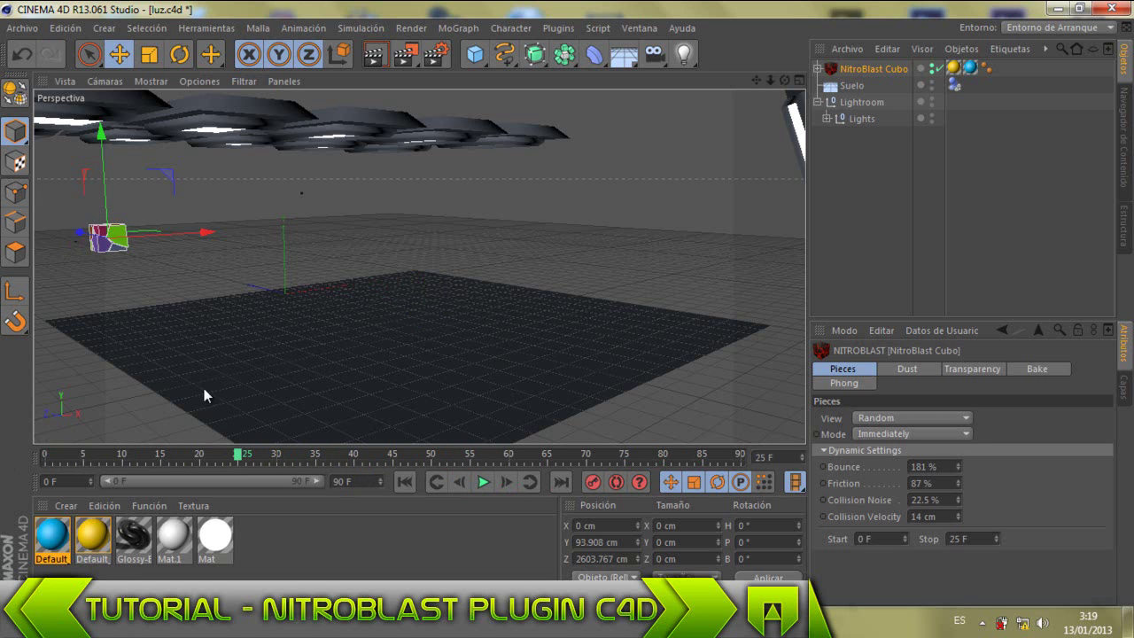
{"action": "mouse_move", "coordinate": [235, 459]}
{"action": "left_mouse_down"}
{"action": "mouse_move", "coordinate": [53, 459]}
{"action": "mouse_move", "coordinate": [230, 459]}
{"action": "left_mouse_up"}
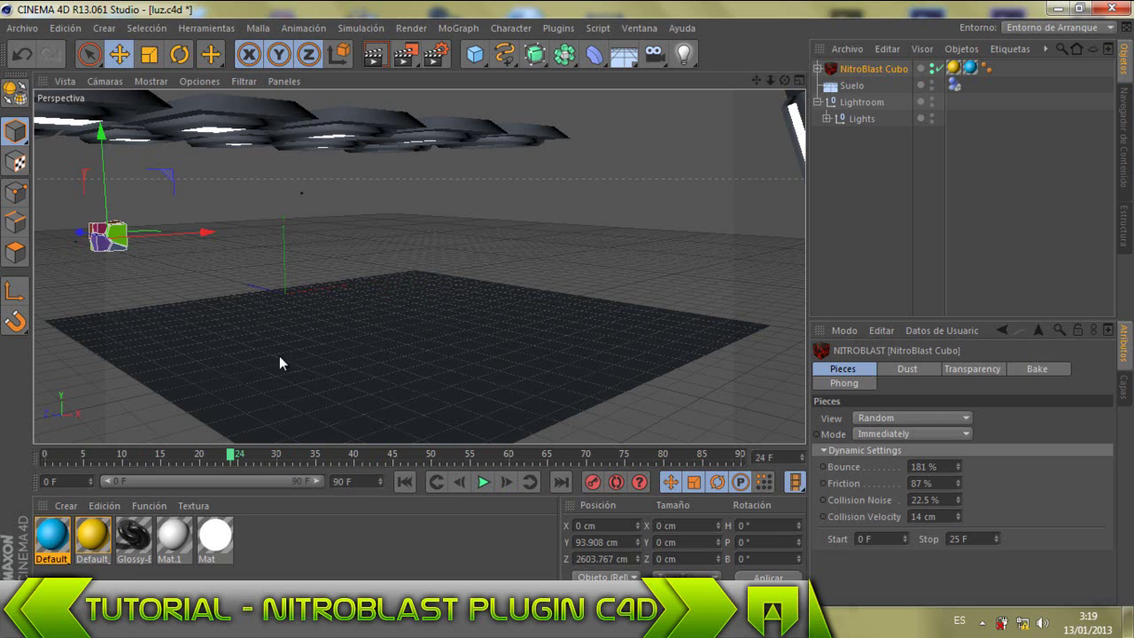
{"action": "mouse_move", "coordinate": [82, 239]}
{"action": "left_mouse_down"}
{"action": "mouse_move", "coordinate": [348, 364]}
{"action": "mouse_move", "coordinate": [405, 414]}
{"action": "left_mouse_up"}
{"action": "left_click_drag", "start_coordinate": [241, 457], "coordinate": [250, 455]}
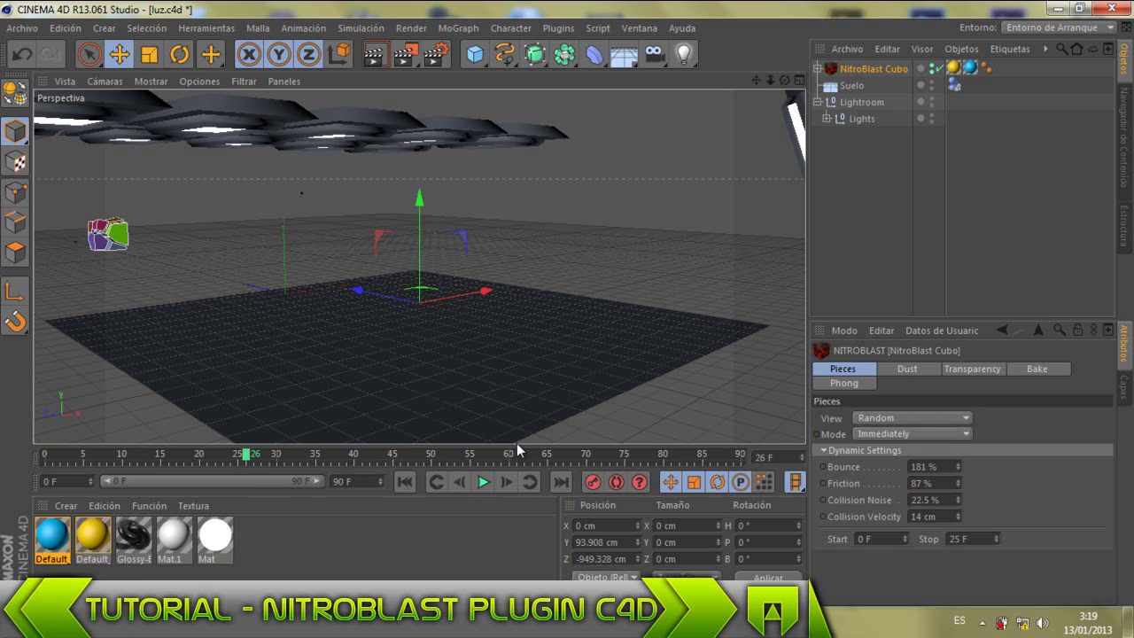
{"action": "left_click_drag", "start_coordinate": [359, 291], "coordinate": [282, 275]}
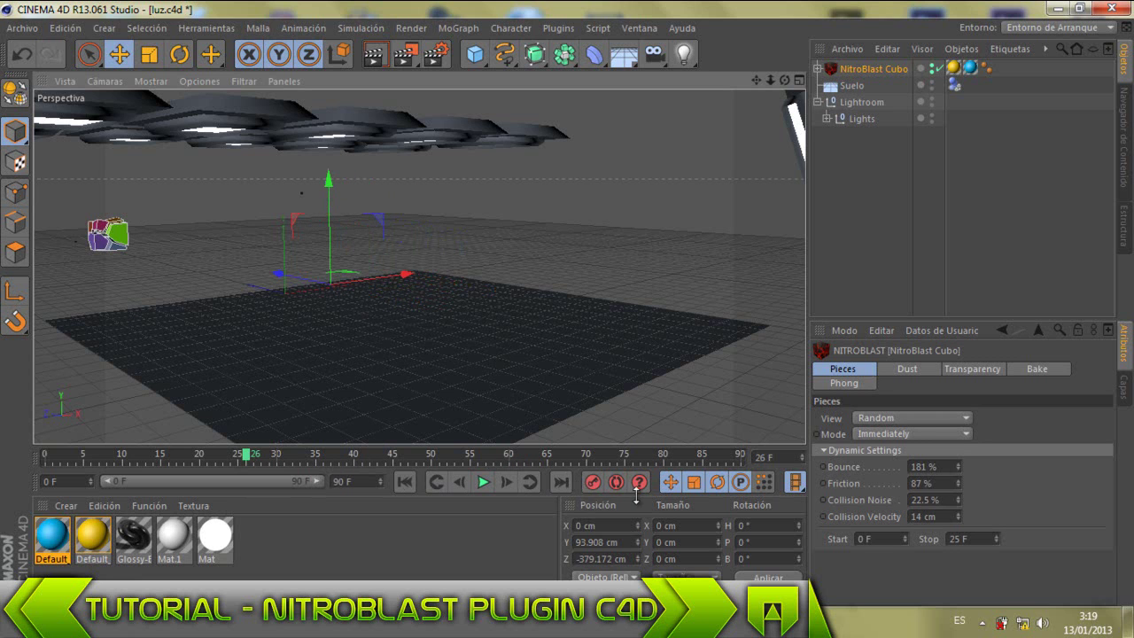
{"action": "left_click_drag", "start_coordinate": [282, 274], "coordinate": [336, 305]}
{"action": "left_click", "coordinate": [480, 481]}
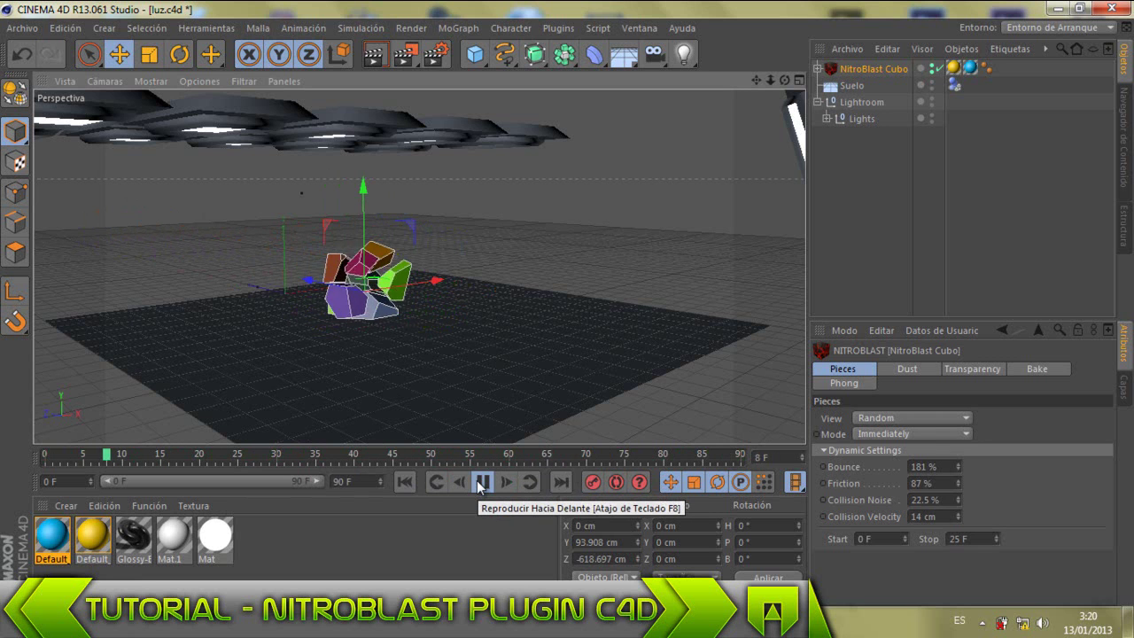
Shift the NitroBlast cube along Z, bring it back over the fragments, and scrub to frame 30
{"action": "left_click", "coordinate": [479, 481]}
{"action": "left_click_drag", "start_coordinate": [332, 279], "coordinate": [124, 232]}
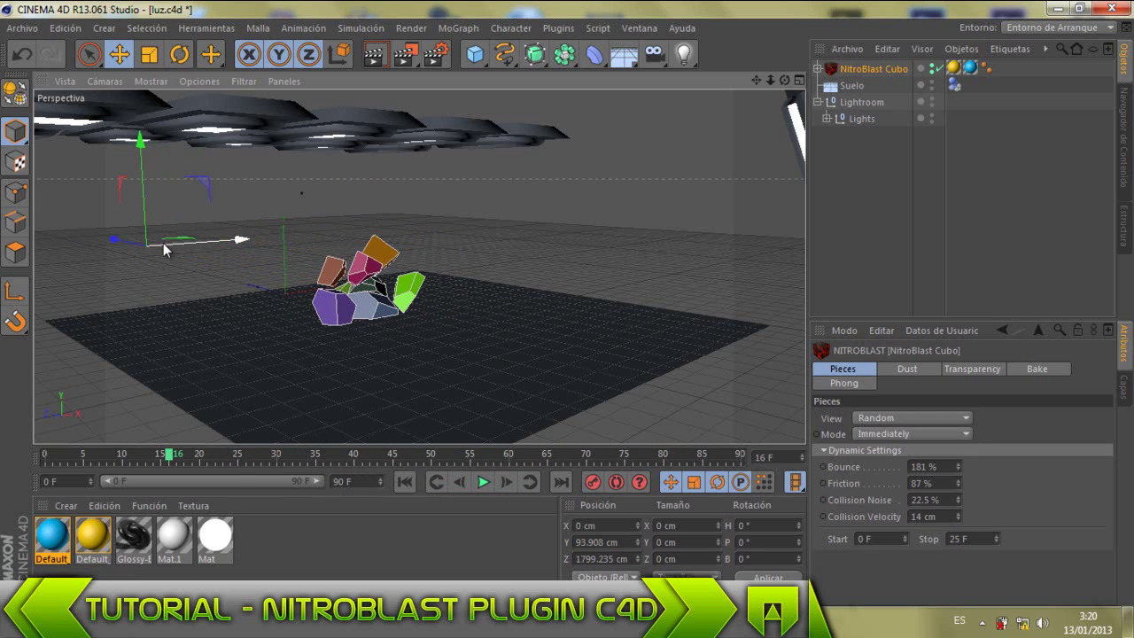
{"action": "left_click_drag", "start_coordinate": [122, 239], "coordinate": [357, 344]}
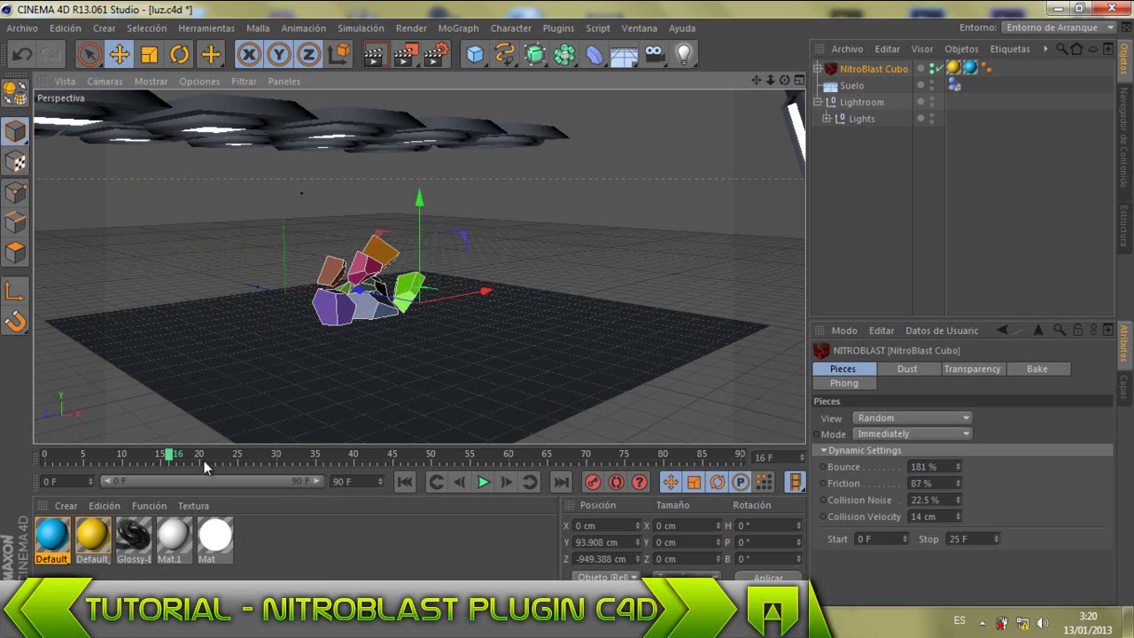
{"action": "left_click_drag", "start_coordinate": [212, 453], "coordinate": [293, 461]}
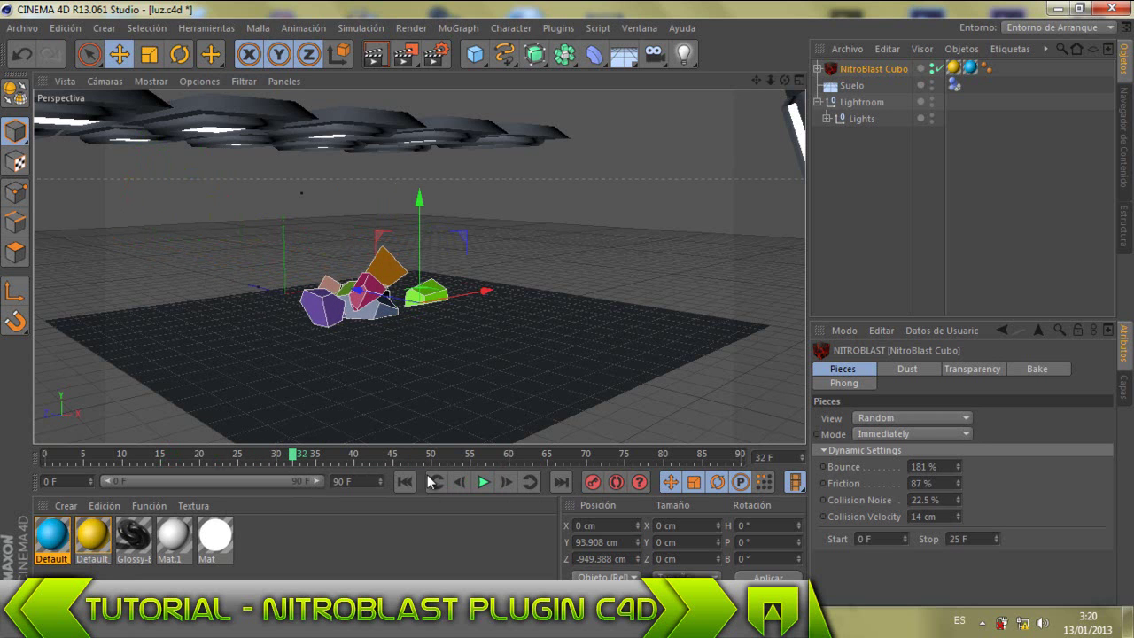
{"action": "left_click", "coordinate": [567, 484]}
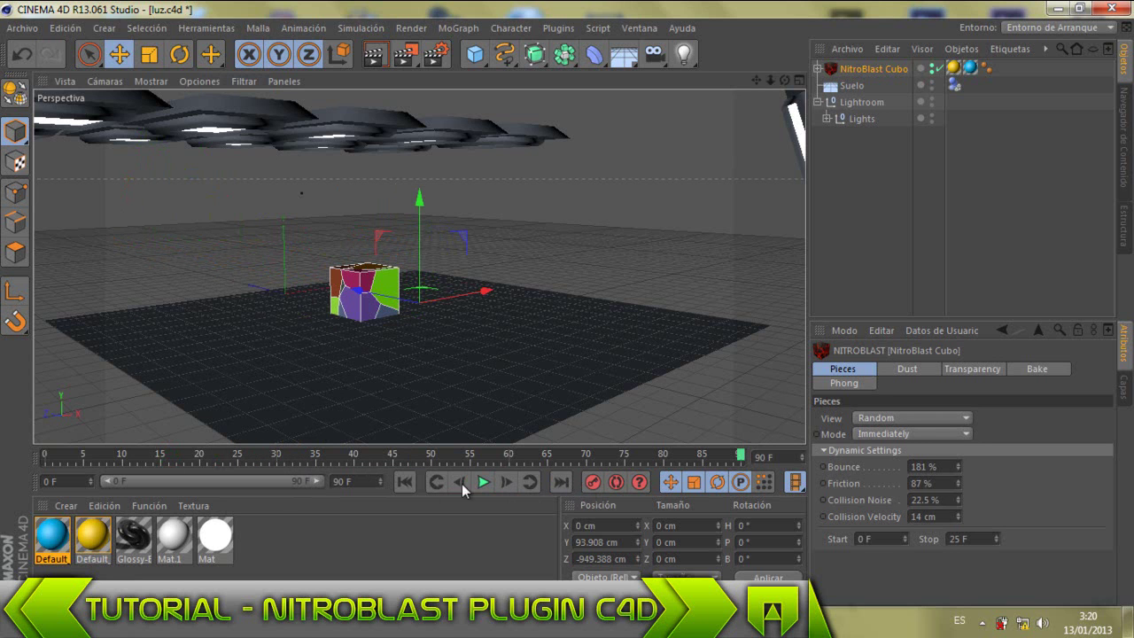
{"action": "left_click", "coordinate": [278, 455]}
Move the cube toward the upper left to Z 1100 cm and replay the shatter from frame 19 to 33
{"action": "left_click_drag", "start_coordinate": [354, 297], "coordinate": [223, 284]}
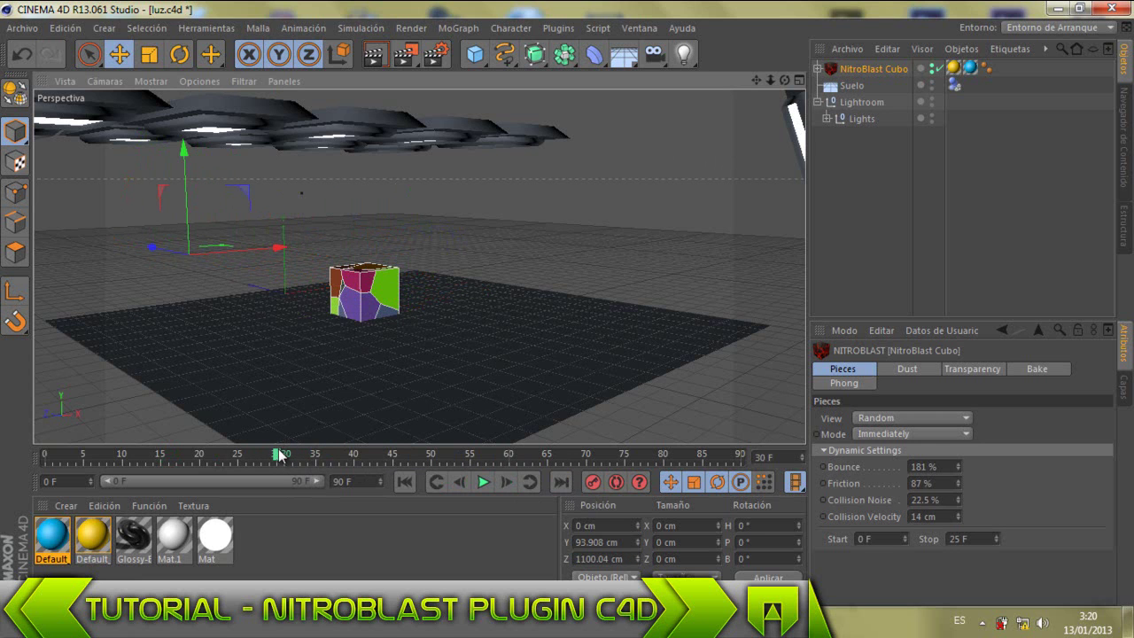
{"action": "left_click_drag", "start_coordinate": [278, 456], "coordinate": [193, 455]}
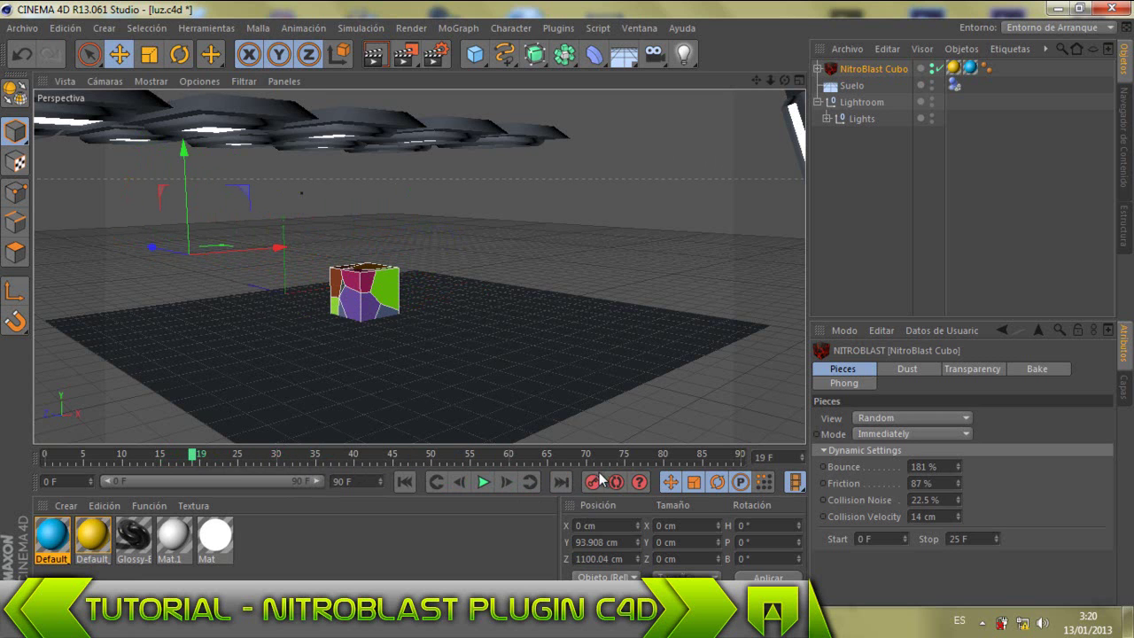
{"action": "left_click", "coordinate": [483, 481]}
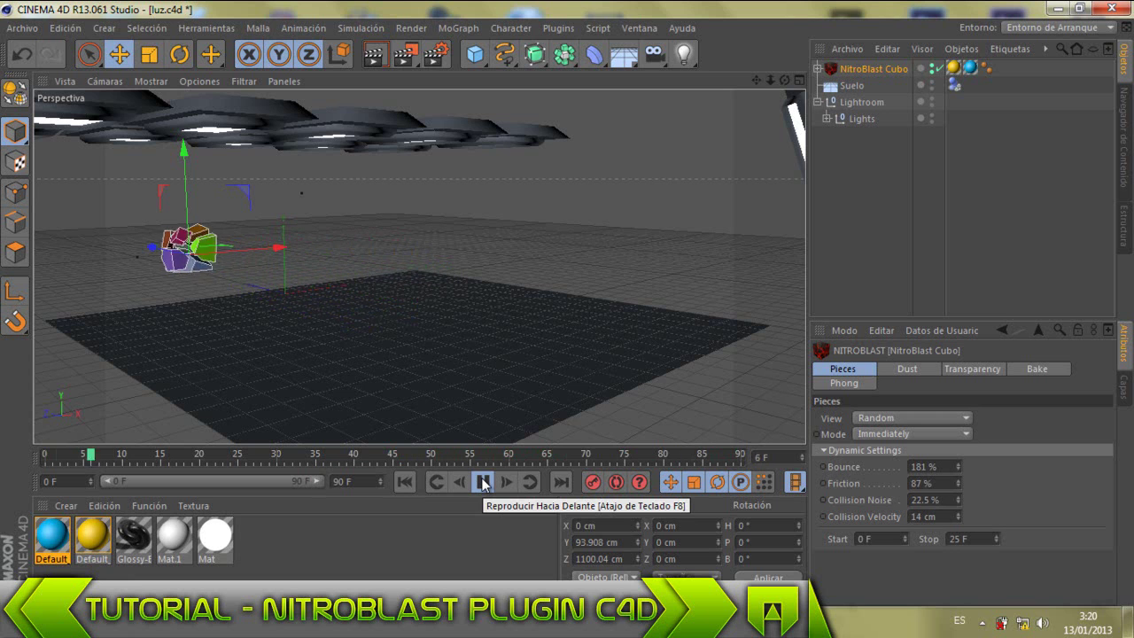
{"action": "left_click", "coordinate": [483, 481]}
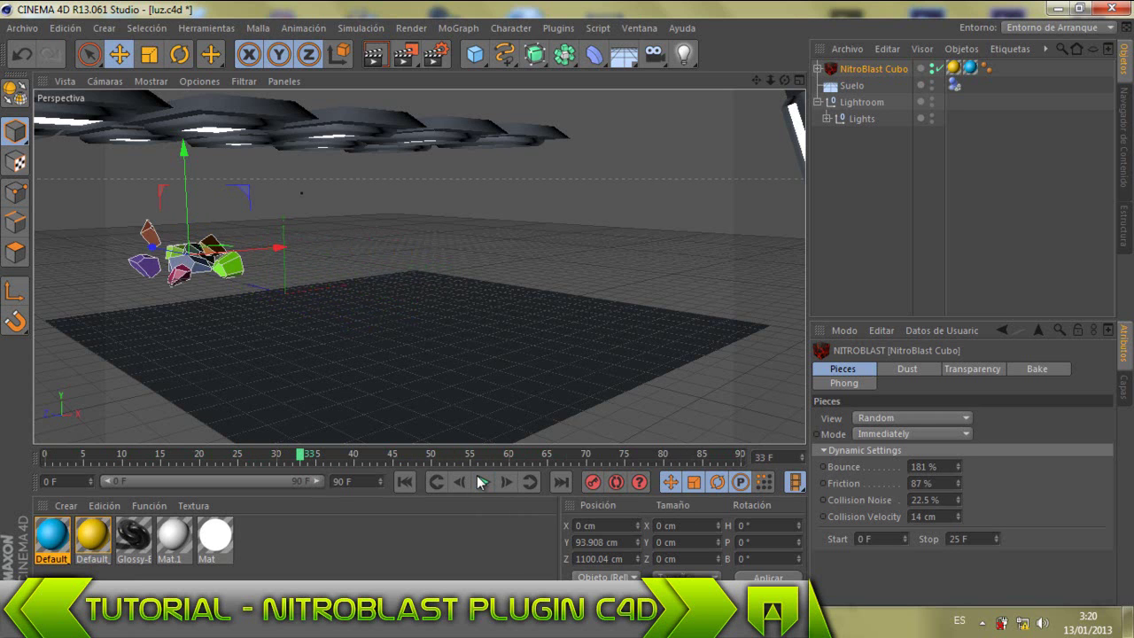
{"action": "left_click", "coordinate": [927, 236]}
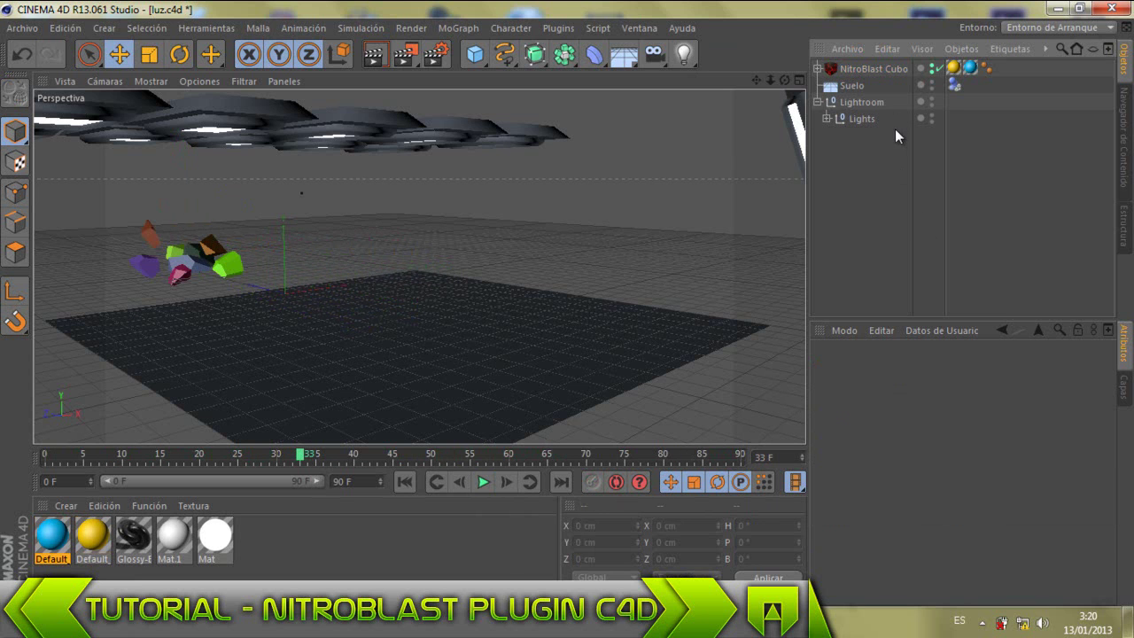
Delete the NitroBlast Cubo and add a fresh 200 cm Cubo placed on the floor at Y 94.611 cm
{"action": "left_click", "coordinate": [868, 69]}
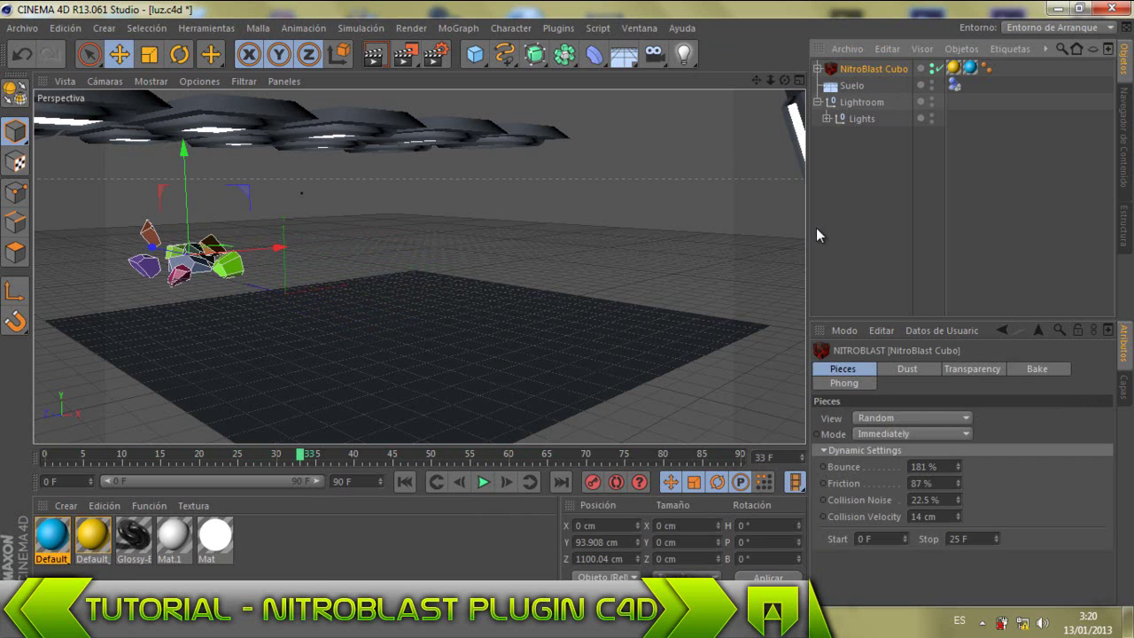
{"action": "key", "text": "Delete"}
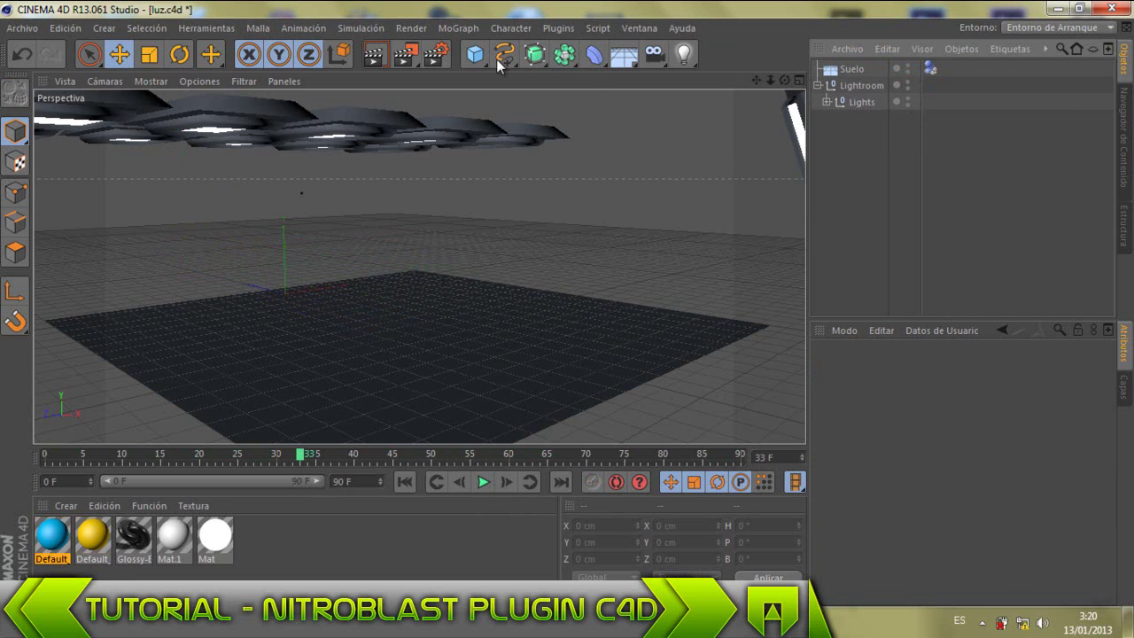
{"action": "left_click", "coordinate": [475, 54]}
{"action": "left_click", "coordinate": [653, 79]}
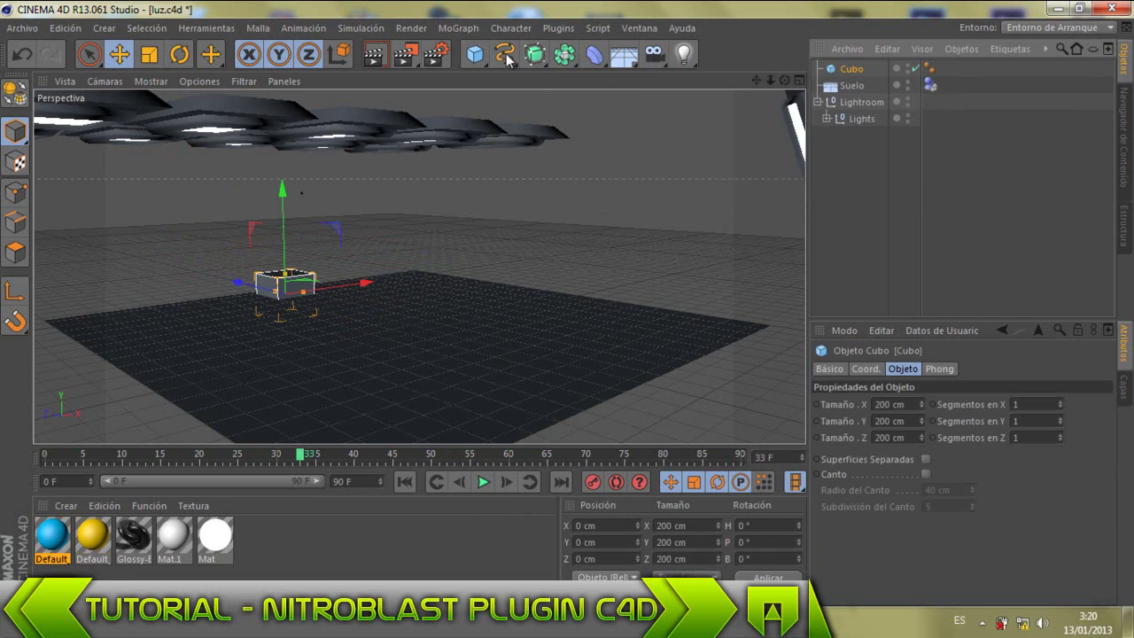
{"action": "left_click_drag", "start_coordinate": [237, 275], "coordinate": [335, 326]}
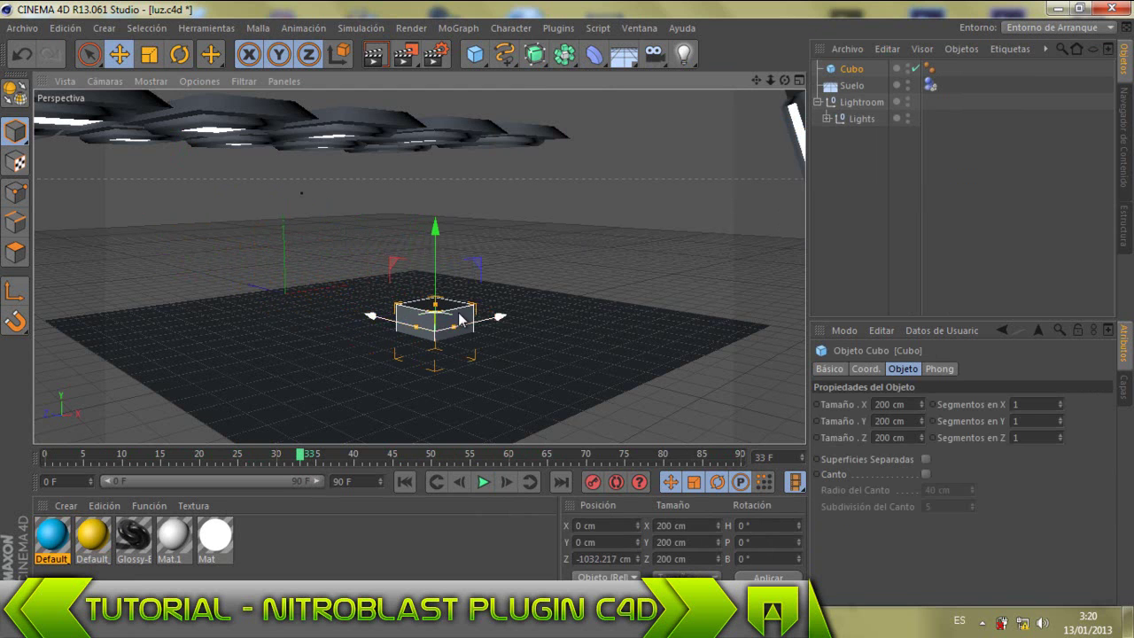
{"action": "left_click_drag", "start_coordinate": [434, 277], "coordinate": [433, 248]}
Create an Esfera sphere and position it high near the ceiling
{"action": "left_click", "coordinate": [476, 55]}
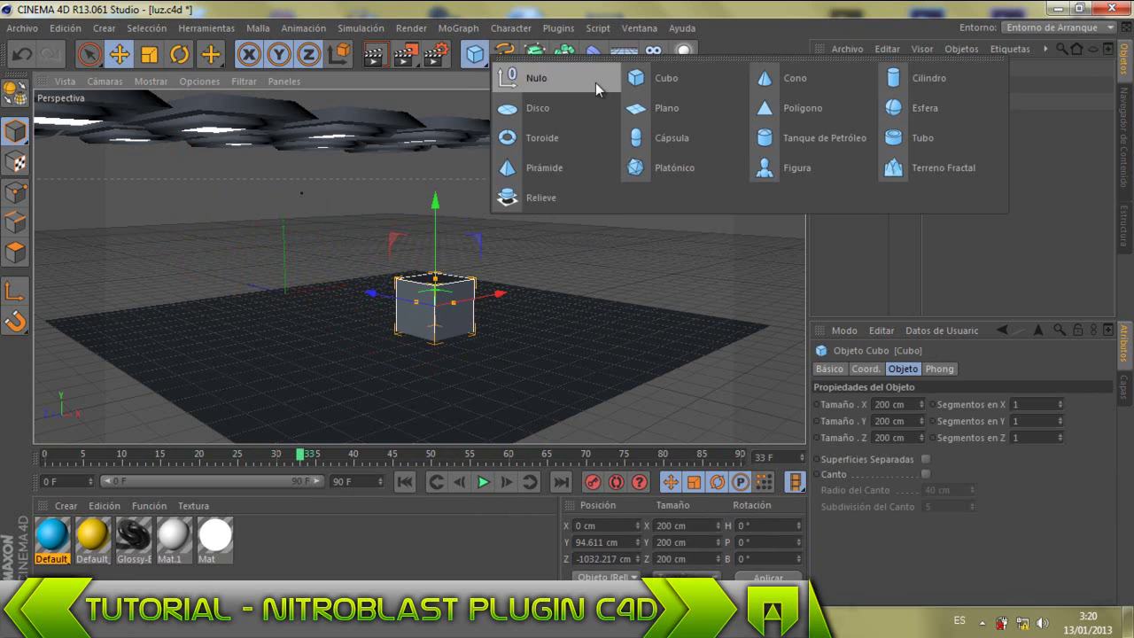
{"action": "left_click", "coordinate": [896, 114]}
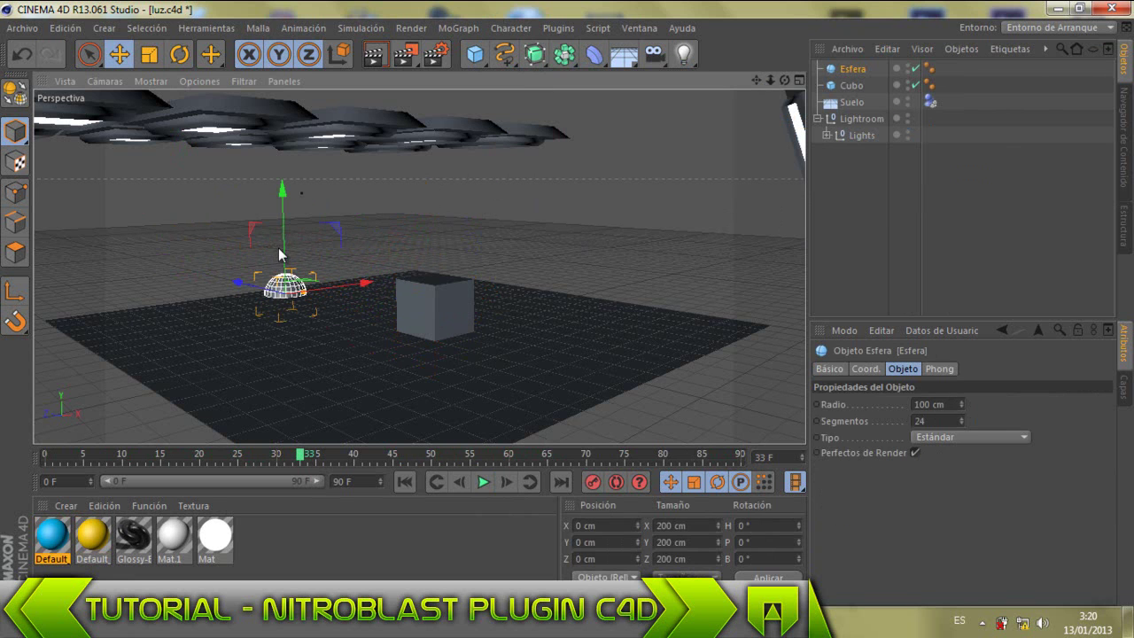
{"action": "mouse_move", "coordinate": [285, 254]}
{"action": "left_mouse_down"}
{"action": "mouse_move", "coordinate": [284, 150]}
{"action": "mouse_move", "coordinate": [287, 193]}
{"action": "mouse_move", "coordinate": [403, 200]}
{"action": "left_mouse_up"}
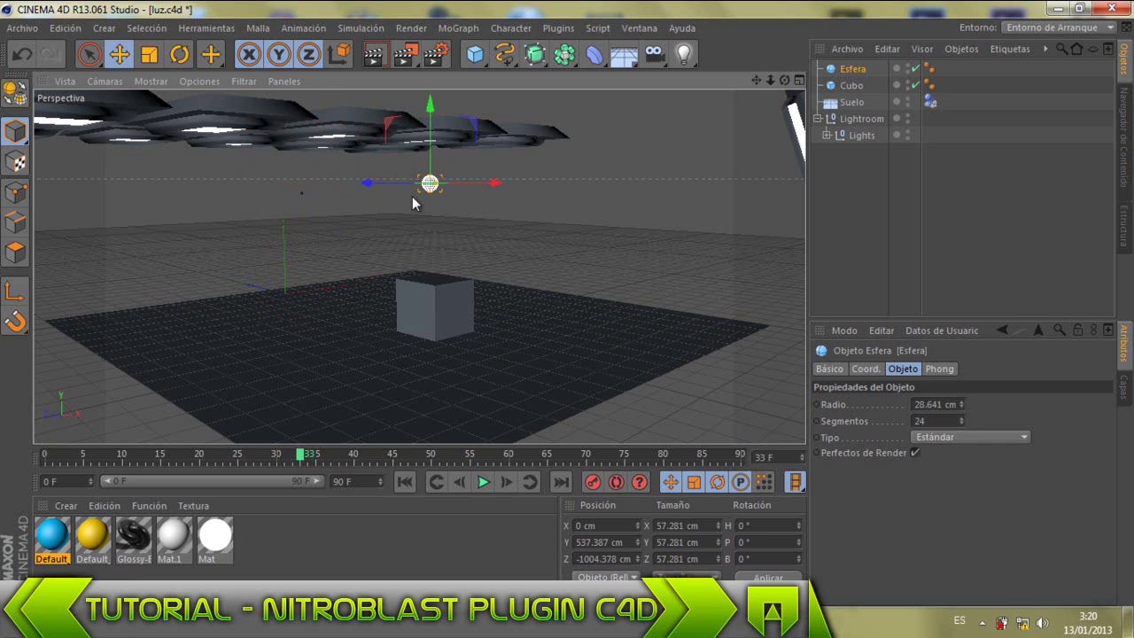
{"action": "left_click_drag", "start_coordinate": [375, 182], "coordinate": [374, 175]}
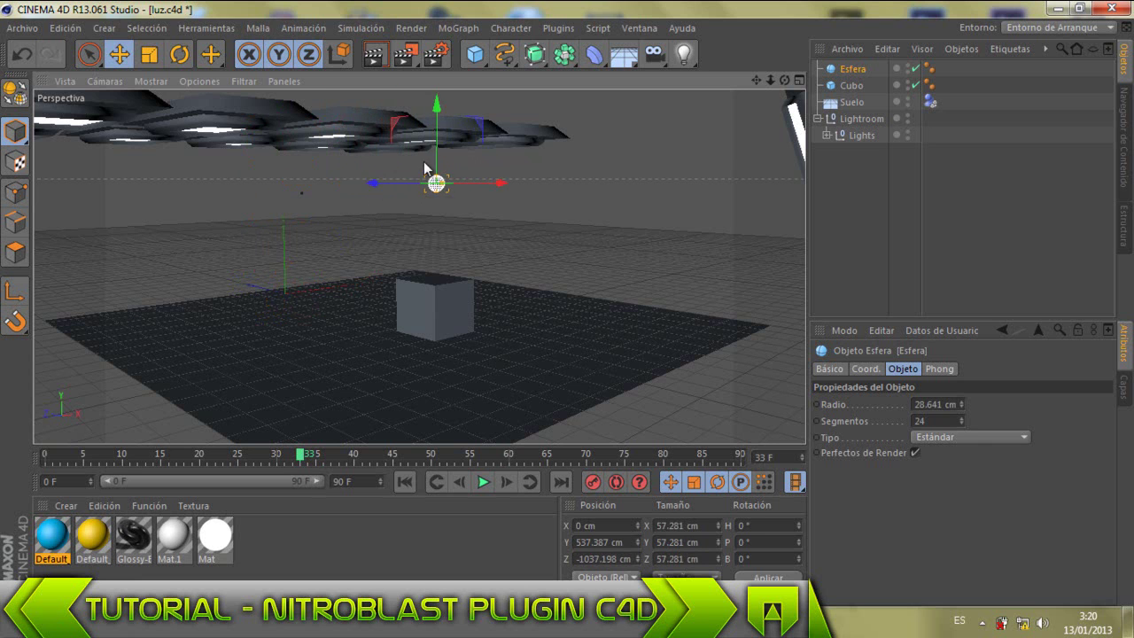
{"action": "mouse_move", "coordinate": [429, 144]}
{"action": "left_mouse_down"}
{"action": "mouse_move", "coordinate": [451, 239]}
{"action": "mouse_move", "coordinate": [454, 84]}
{"action": "mouse_move", "coordinate": [435, 94]}
{"action": "left_mouse_up"}
{"action": "left_click_drag", "start_coordinate": [568, 308], "coordinate": [340, 353]}
At frame 25, lower the sphere just above the cube, record a keyframe, and play the fall
{"action": "left_click_drag", "start_coordinate": [304, 454], "coordinate": [46, 455]}
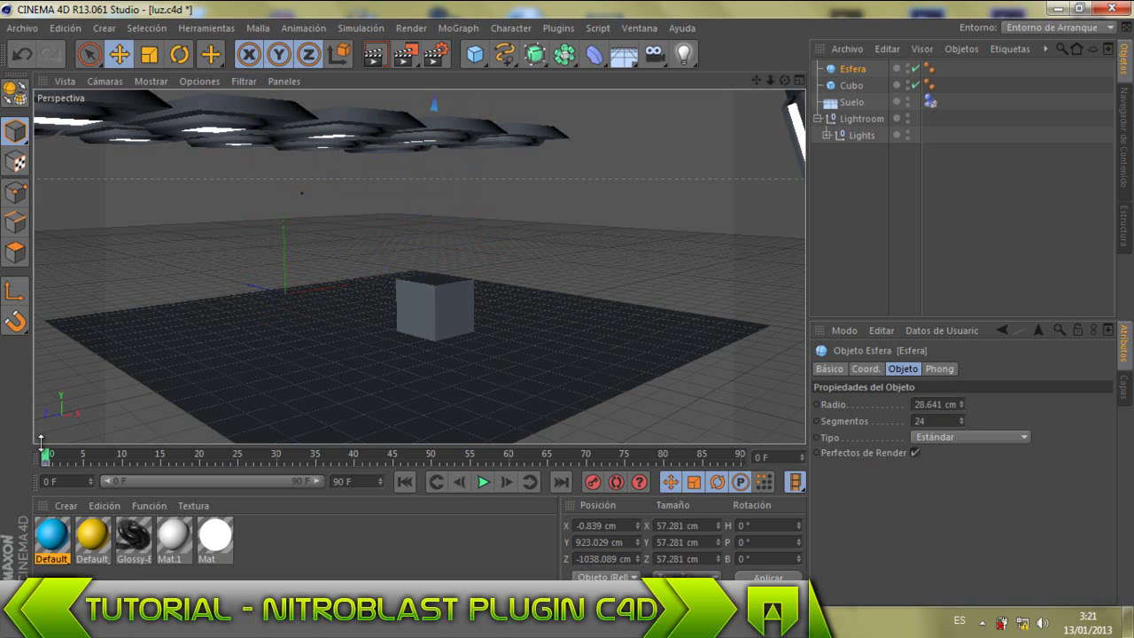
{"action": "left_click_drag", "start_coordinate": [47, 454], "coordinate": [239, 455]}
{"action": "left_click_drag", "start_coordinate": [749, 86], "coordinate": [567, 306]}
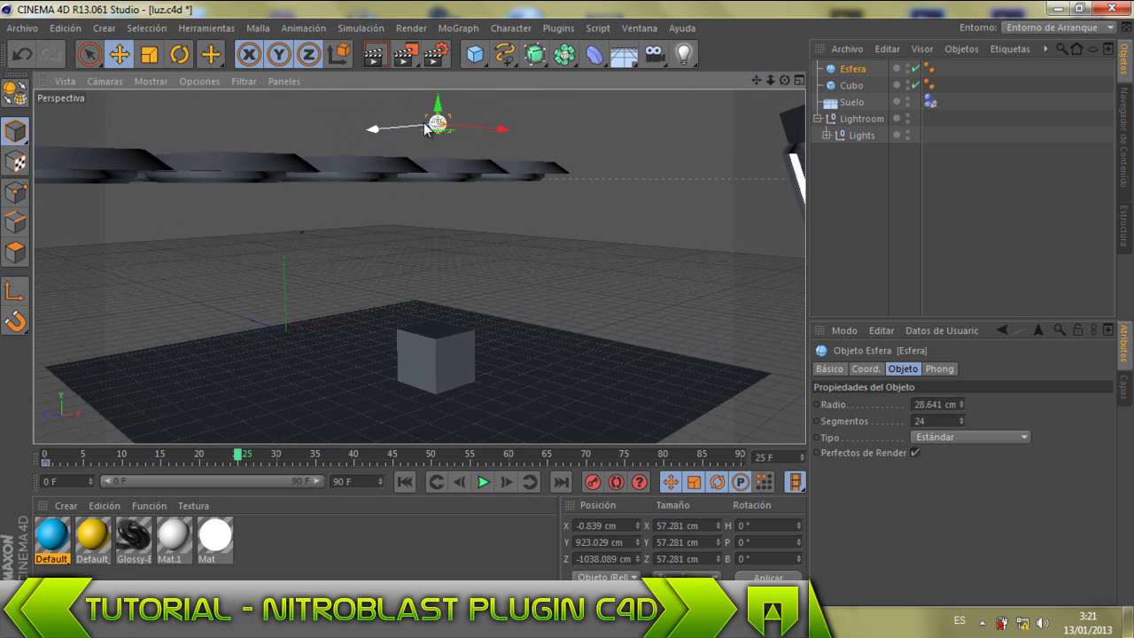
{"action": "left_click_drag", "start_coordinate": [438, 113], "coordinate": [436, 338]}
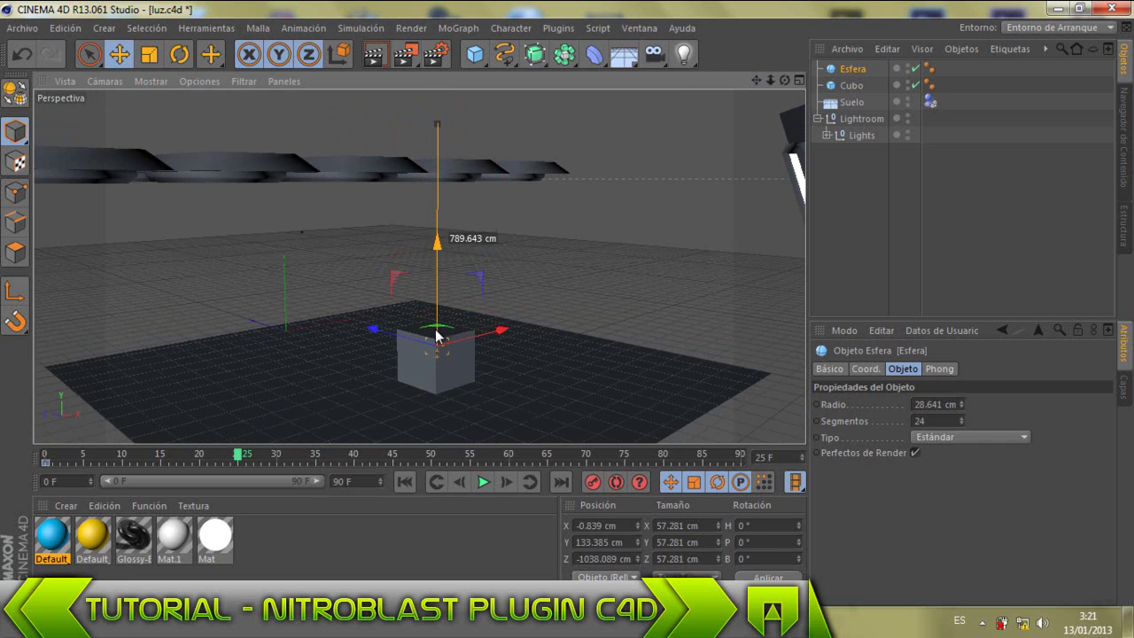
{"action": "left_click", "coordinate": [591, 484]}
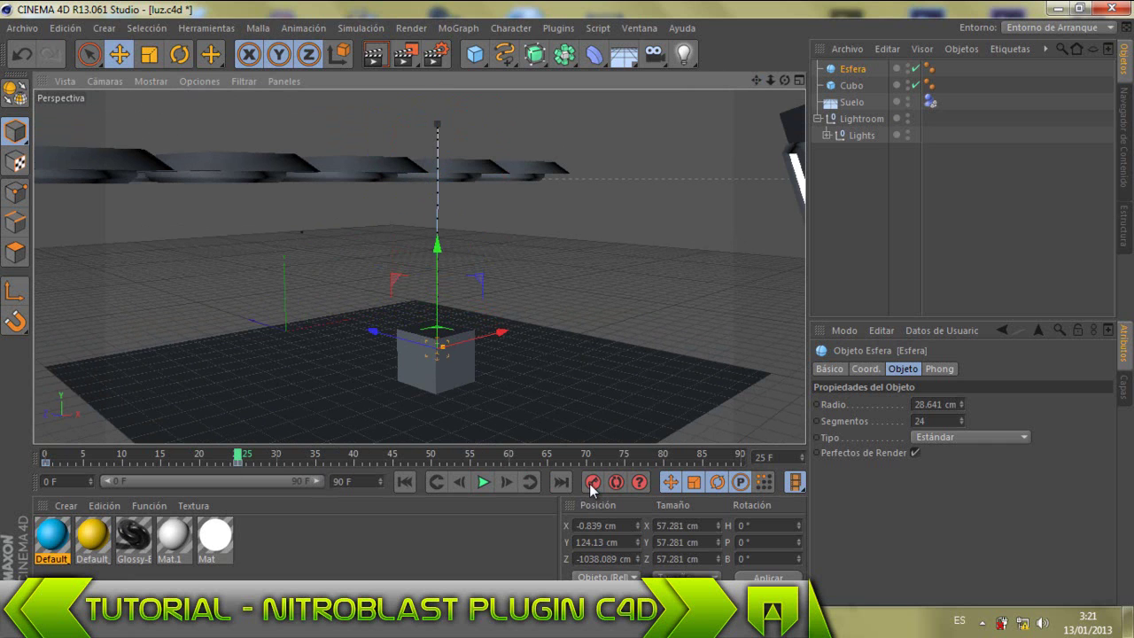
{"action": "left_click", "coordinate": [482, 483]}
Open the NitroBlast Main window and give the Esfera a collision dynamics body
{"action": "left_click", "coordinate": [483, 482]}
{"action": "left_click", "coordinate": [848, 102]}
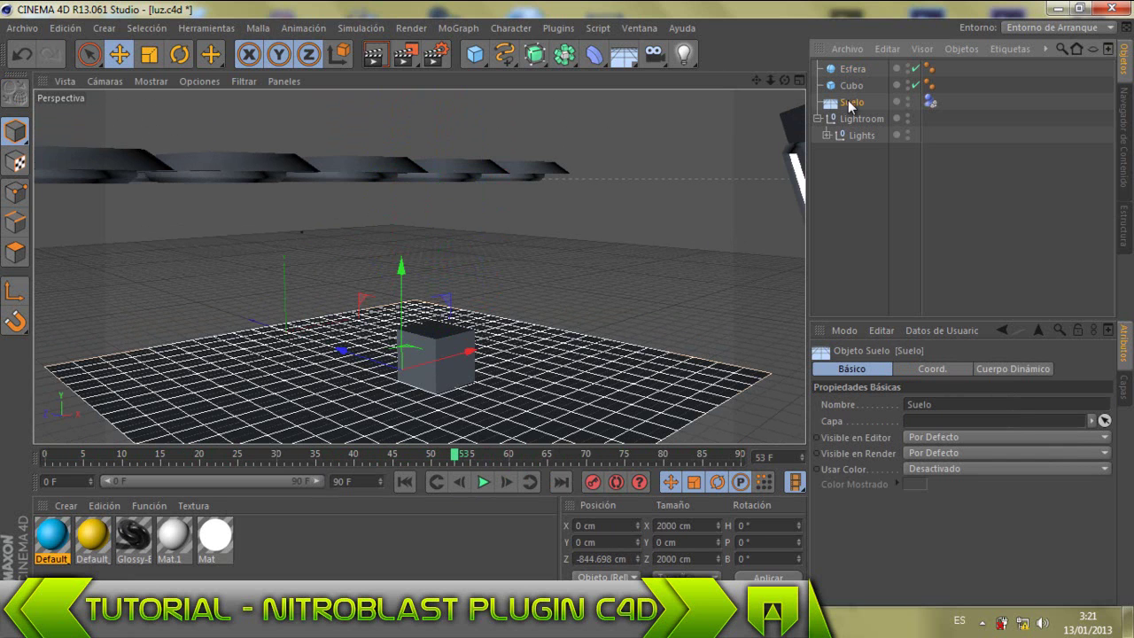
{"action": "left_click", "coordinate": [546, 30]}
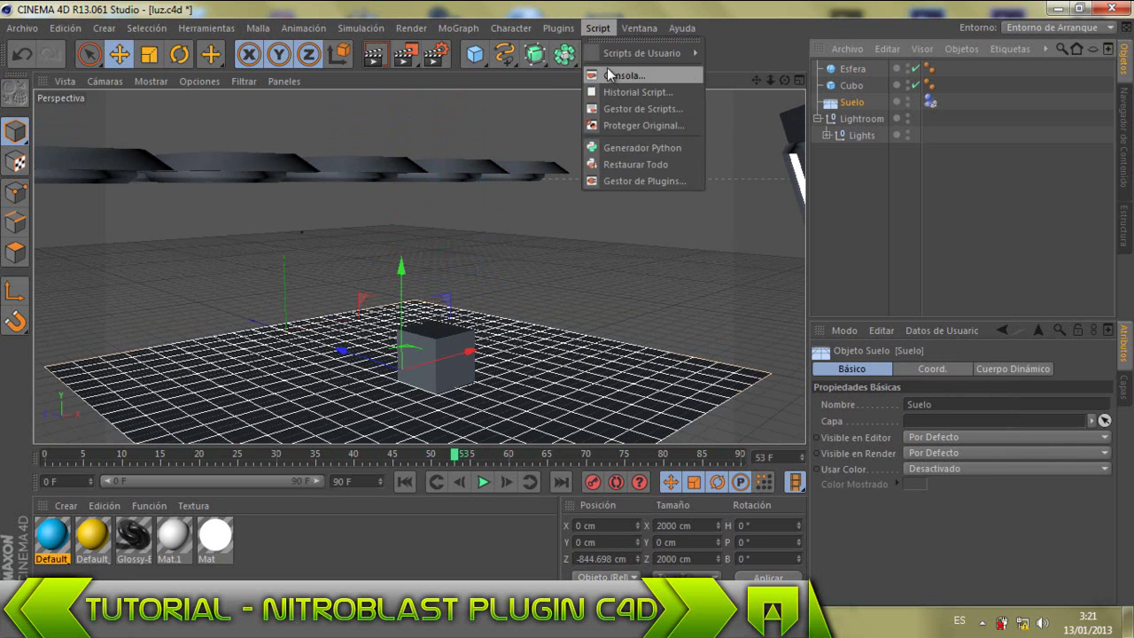
{"action": "mouse_move", "coordinate": [589, 75]}
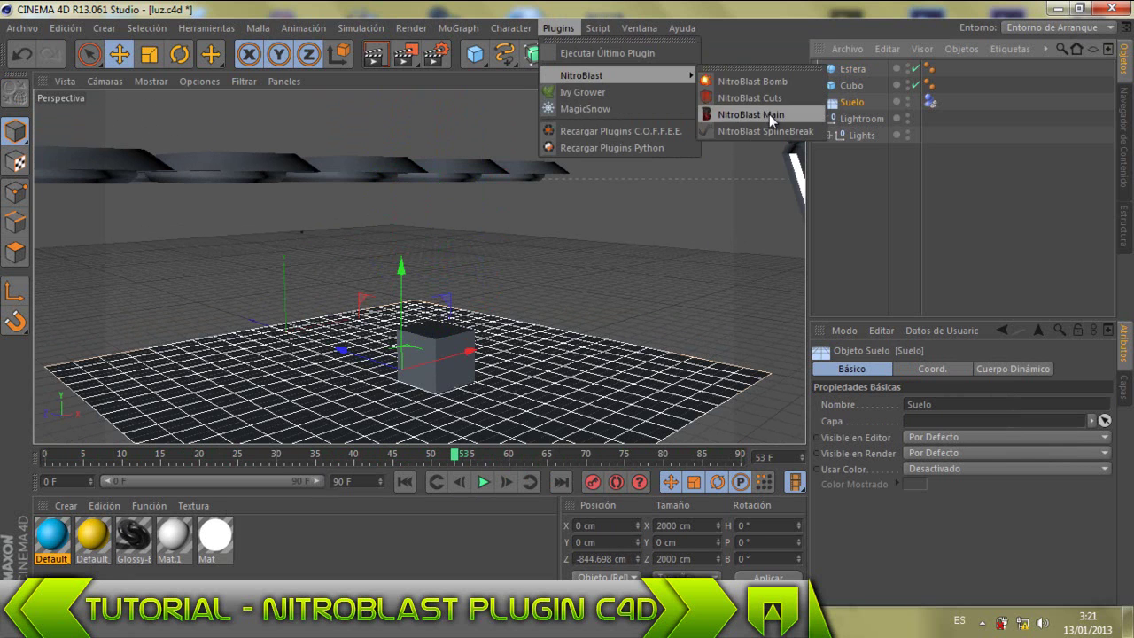
{"action": "left_click", "coordinate": [769, 116]}
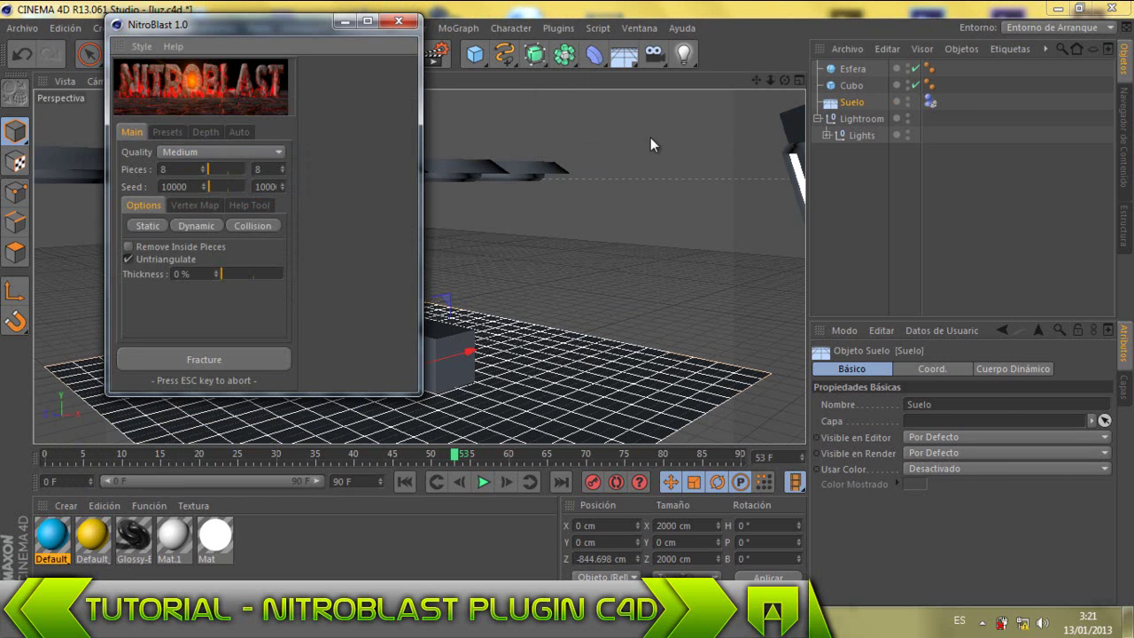
{"action": "left_click", "coordinate": [850, 84]}
{"action": "left_click", "coordinate": [853, 68]}
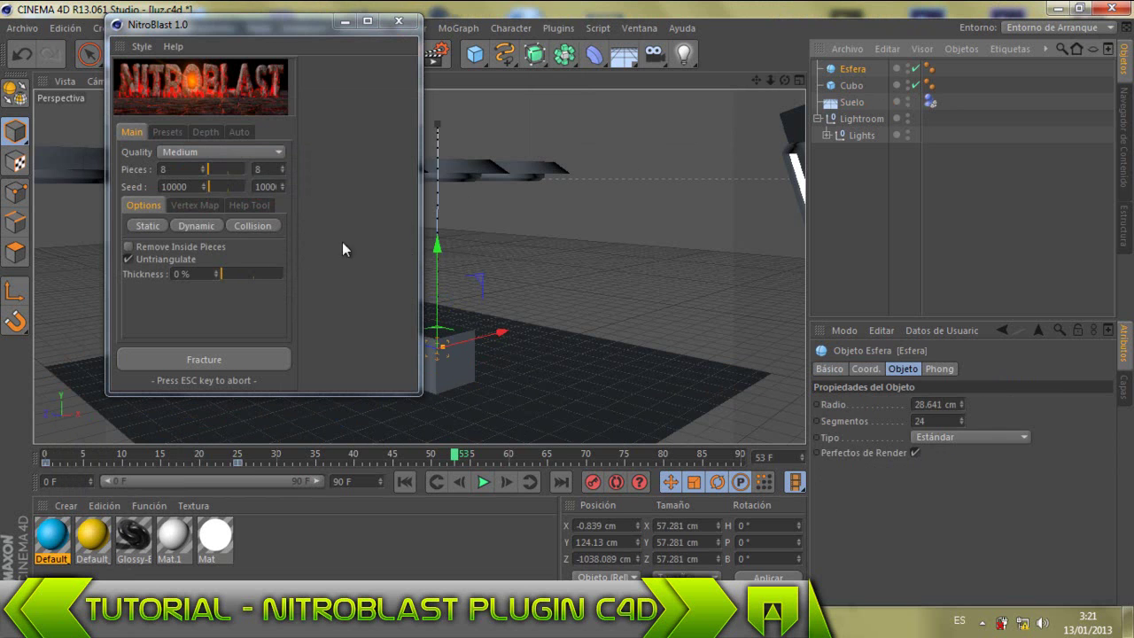
{"action": "left_click", "coordinate": [260, 227]}
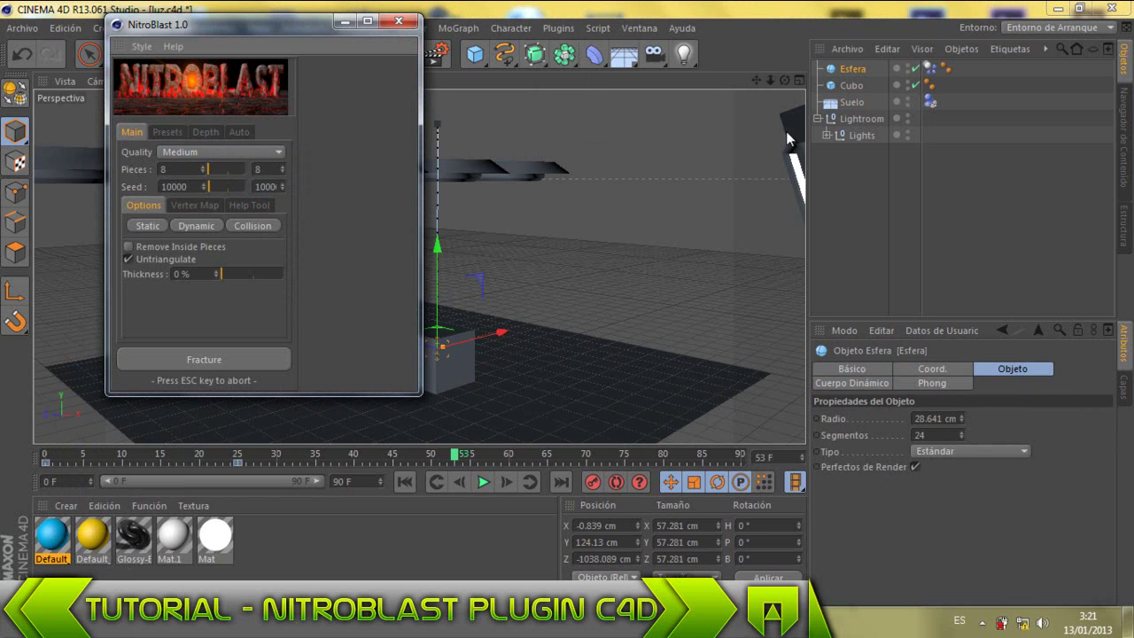
Fracture the Cubo into 50 pieces
{"action": "left_click", "coordinate": [851, 95]}
{"action": "left_click", "coordinate": [850, 87]}
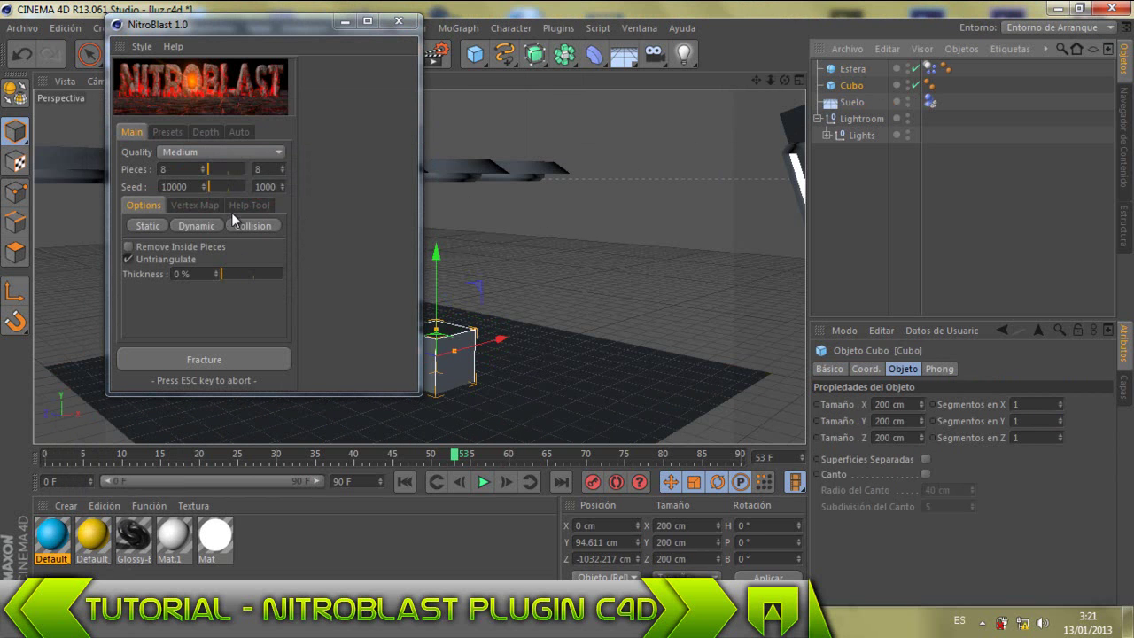
{"action": "left_click", "coordinate": [182, 169]}
{"action": "type", "text": "50"}
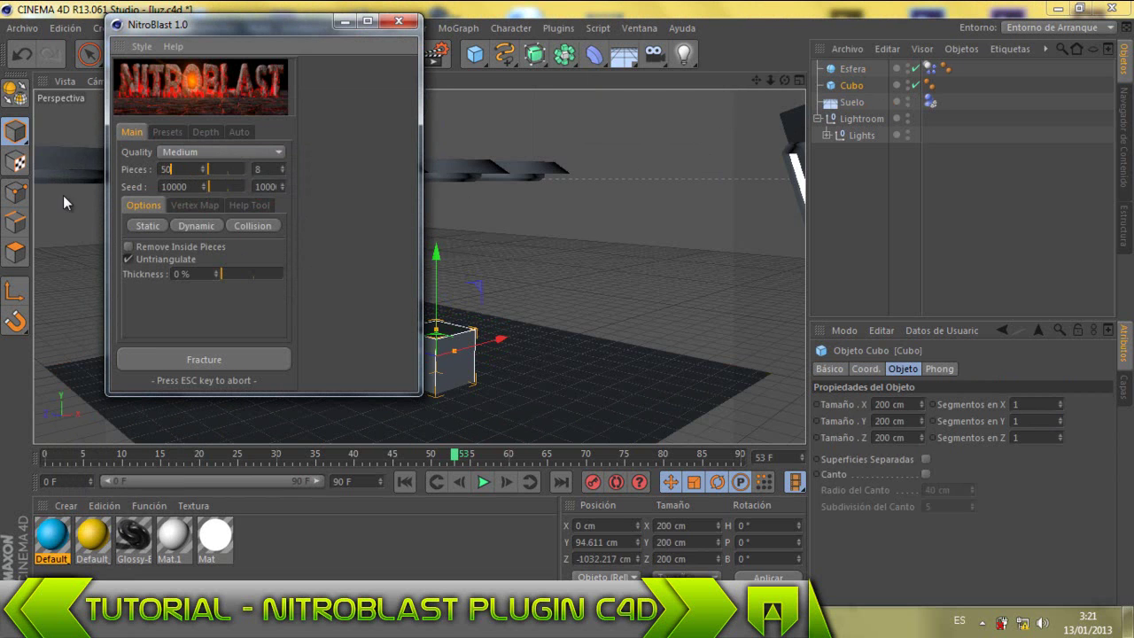
{"action": "left_click", "coordinate": [237, 354]}
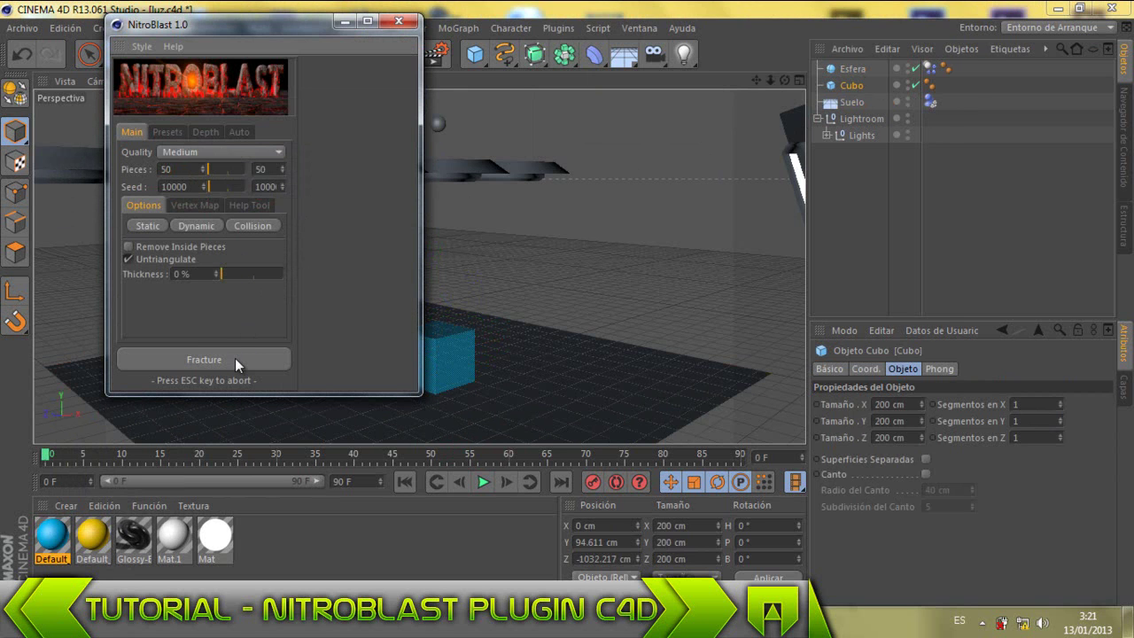
Close the NitroBlast window and preview the cube shattering
{"action": "left_click", "coordinate": [399, 20]}
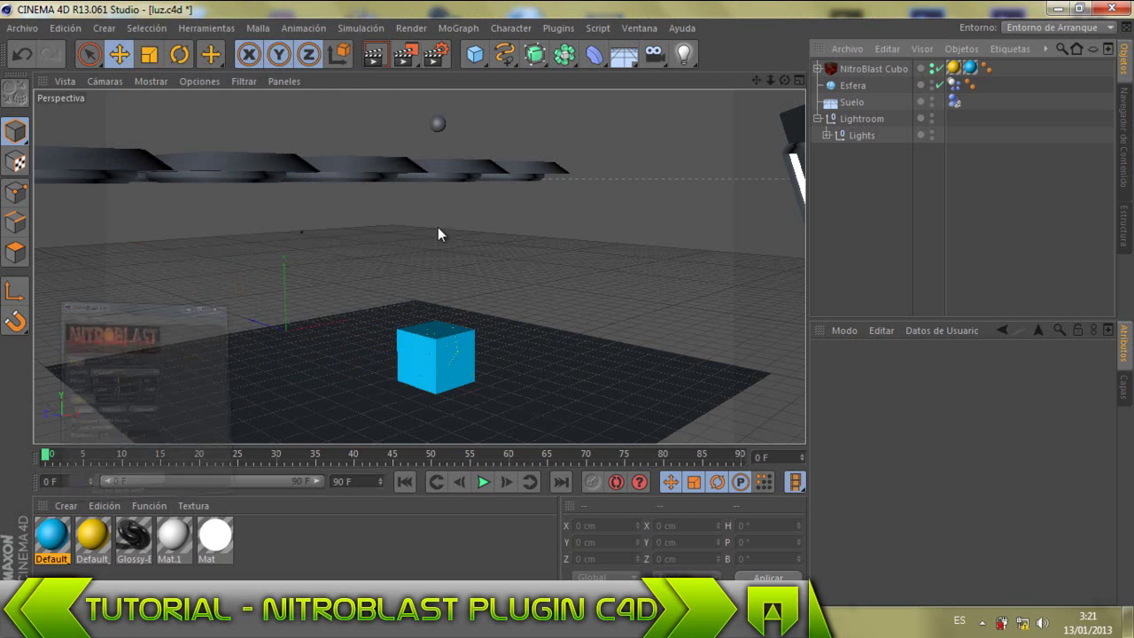
{"action": "left_click", "coordinate": [483, 481]}
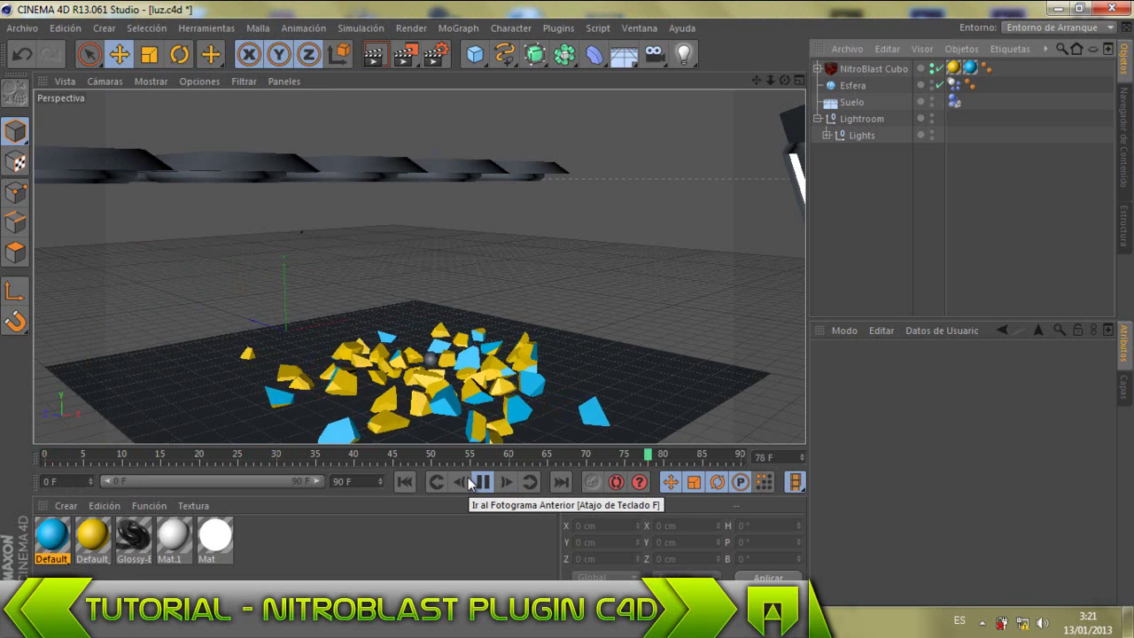
{"action": "left_click", "coordinate": [483, 481]}
Set the NitroBlast Cubo's Mode to Collision and replay the simulation
{"action": "left_click", "coordinate": [889, 68]}
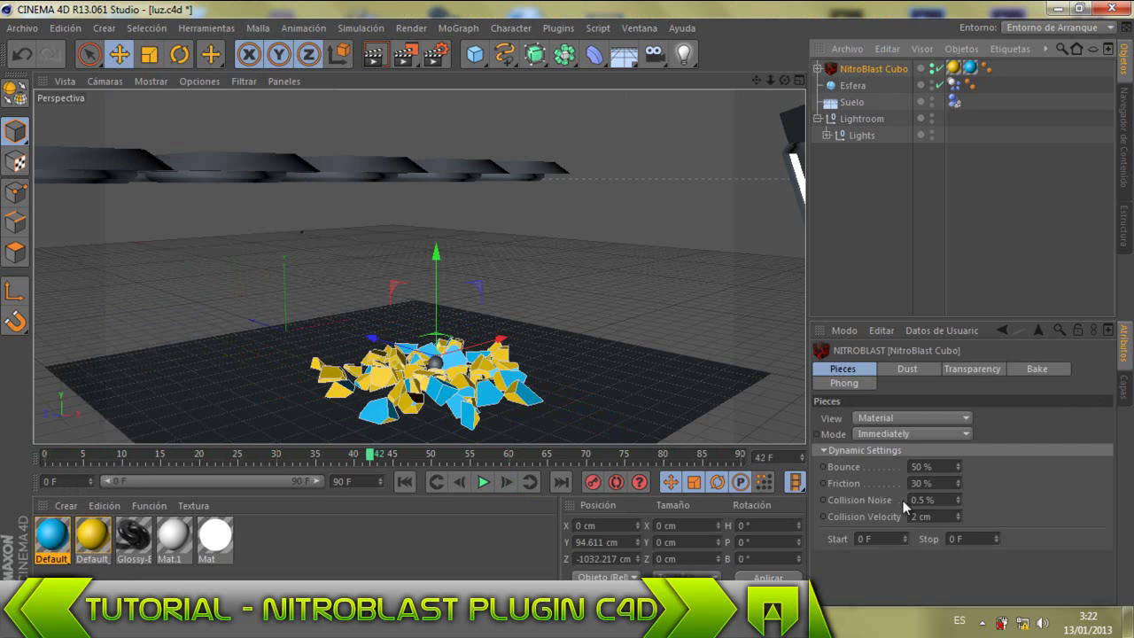
{"action": "left_click", "coordinate": [897, 433]}
{"action": "left_click", "coordinate": [897, 459]}
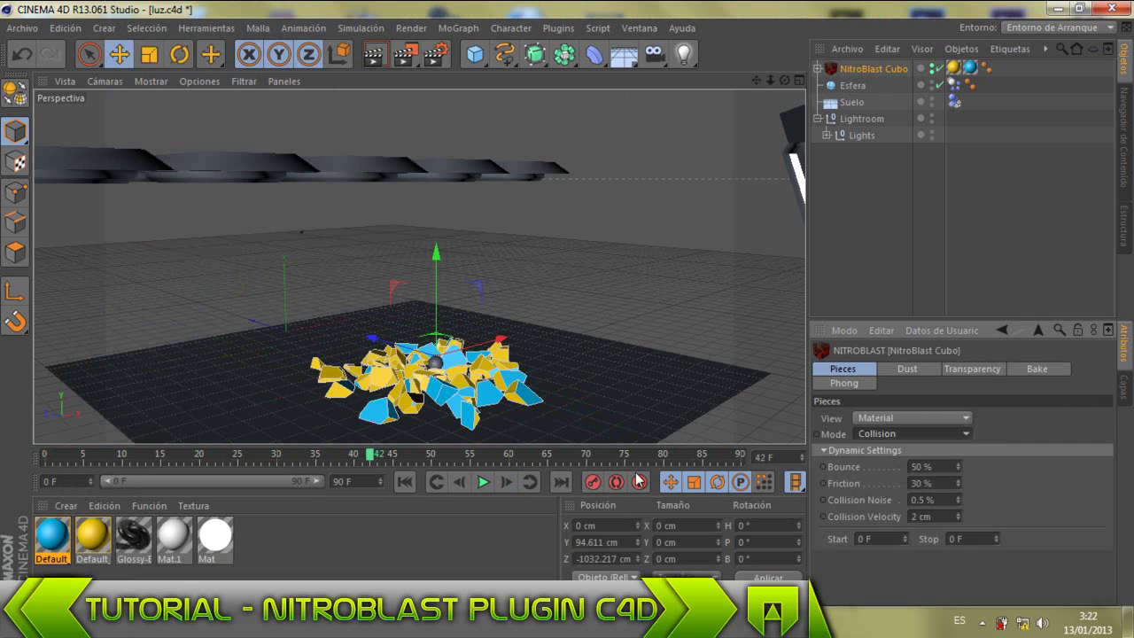
{"action": "left_click", "coordinate": [482, 483]}
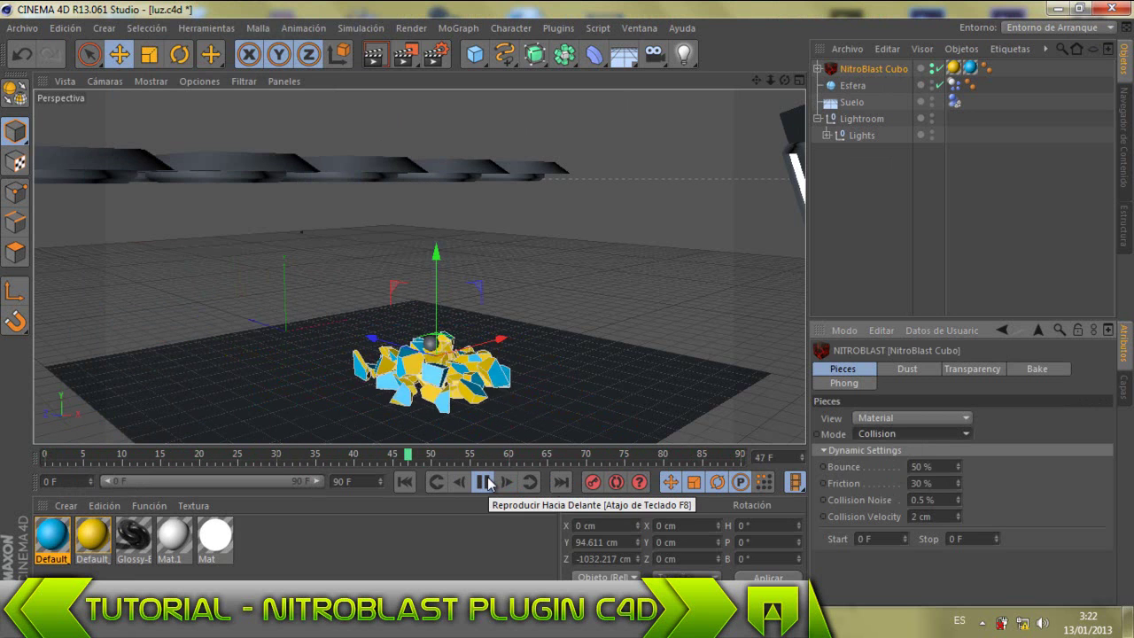
{"action": "left_click", "coordinate": [484, 482]}
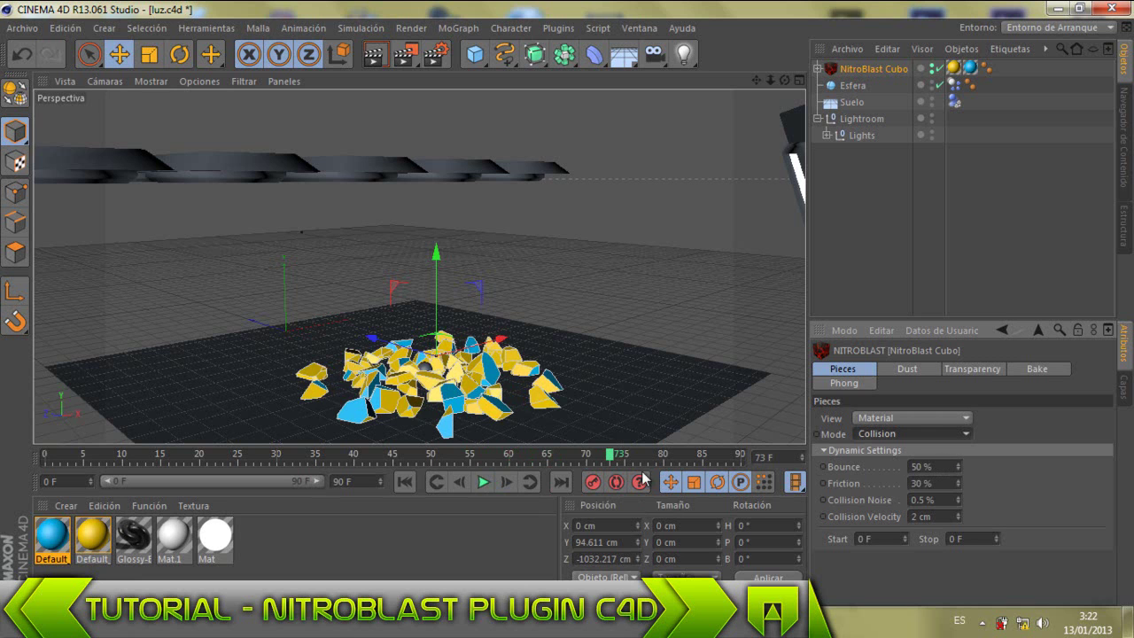
{"action": "left_click", "coordinate": [482, 485]}
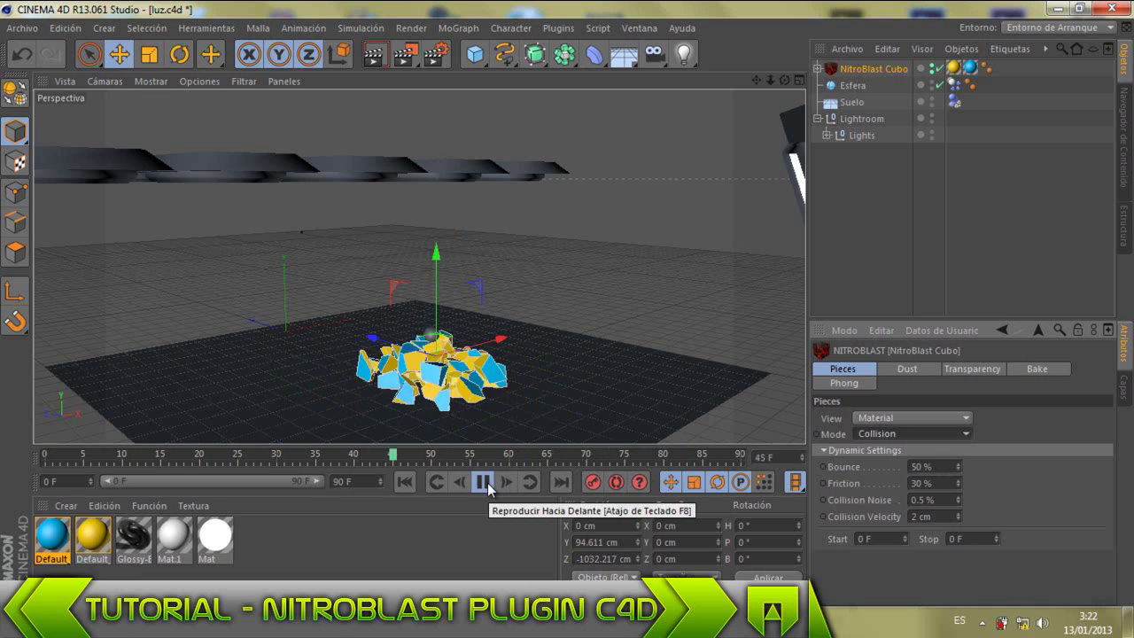
{"action": "left_click", "coordinate": [485, 484]}
Switch the Mode to Velocity and replay the simulation
{"action": "left_click", "coordinate": [856, 431]}
{"action": "left_click", "coordinate": [865, 480]}
{"action": "left_click", "coordinate": [483, 484]}
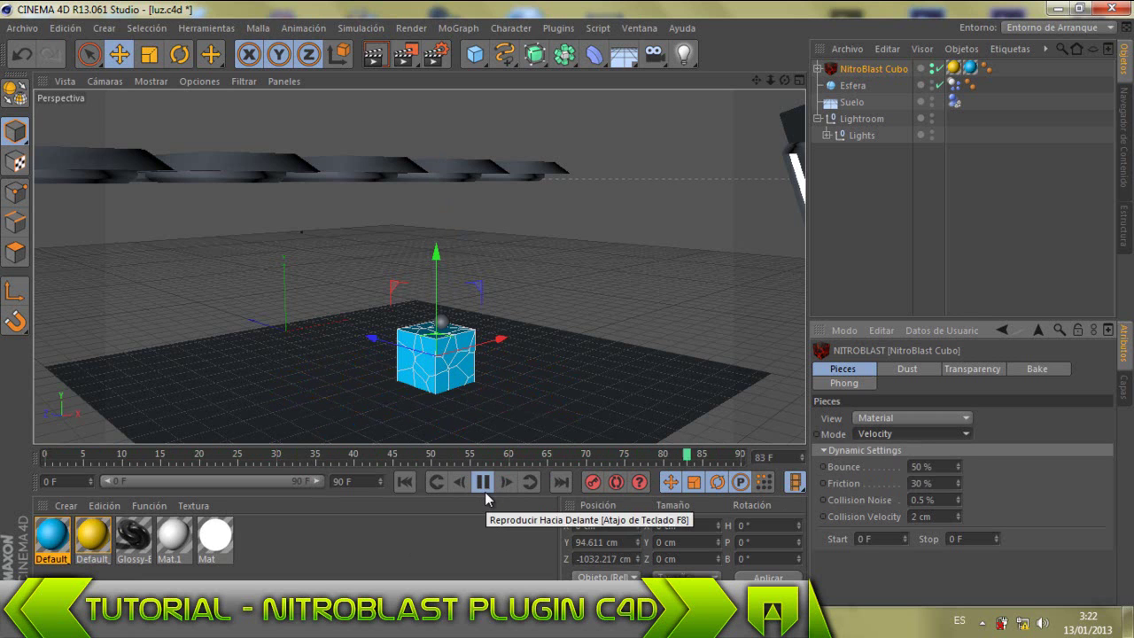
{"action": "left_click", "coordinate": [484, 492]}
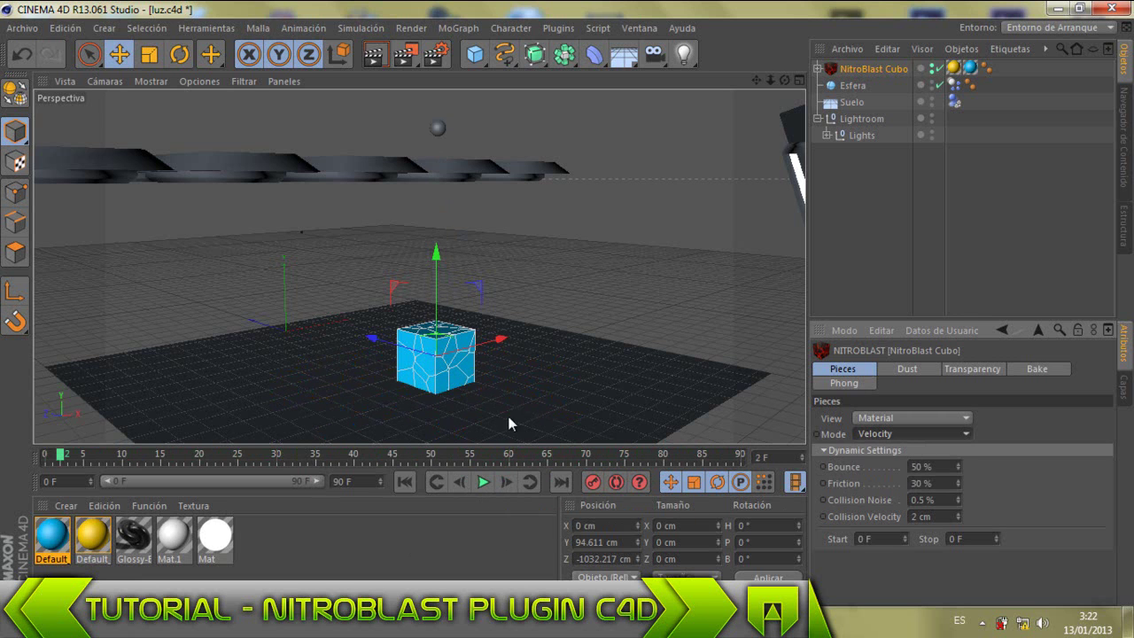
Slide the fractured cube to X -1001 cm, rewind to frame 0, and fracture the Esfera sphere
{"action": "mouse_move", "coordinate": [498, 339]}
{"action": "left_mouse_down"}
{"action": "mouse_move", "coordinate": [540, 358]}
{"action": "mouse_move", "coordinate": [219, 420]}
{"action": "left_mouse_up"}
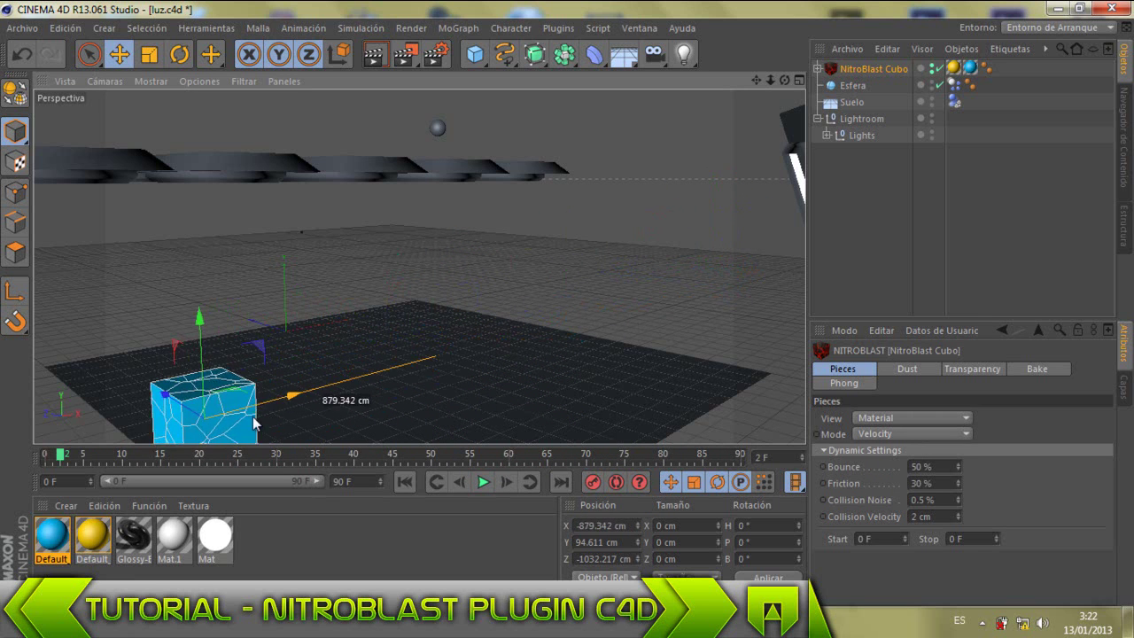
{"action": "left_click_drag", "start_coordinate": [66, 457], "coordinate": [29, 458]}
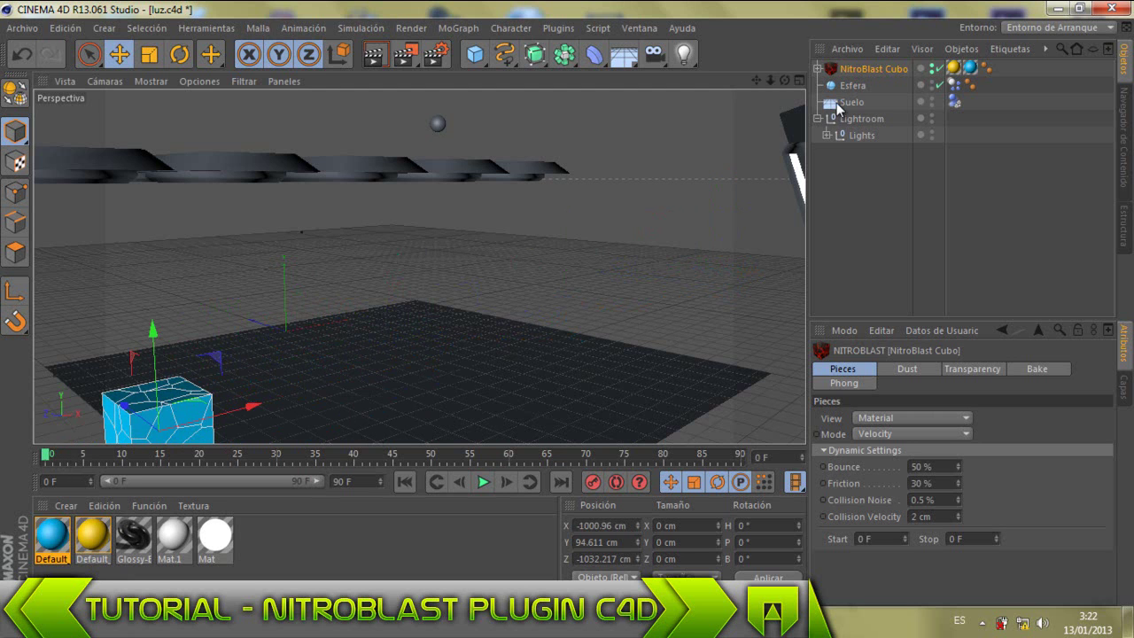
{"action": "left_click", "coordinate": [852, 102]}
{"action": "left_click", "coordinate": [852, 85]}
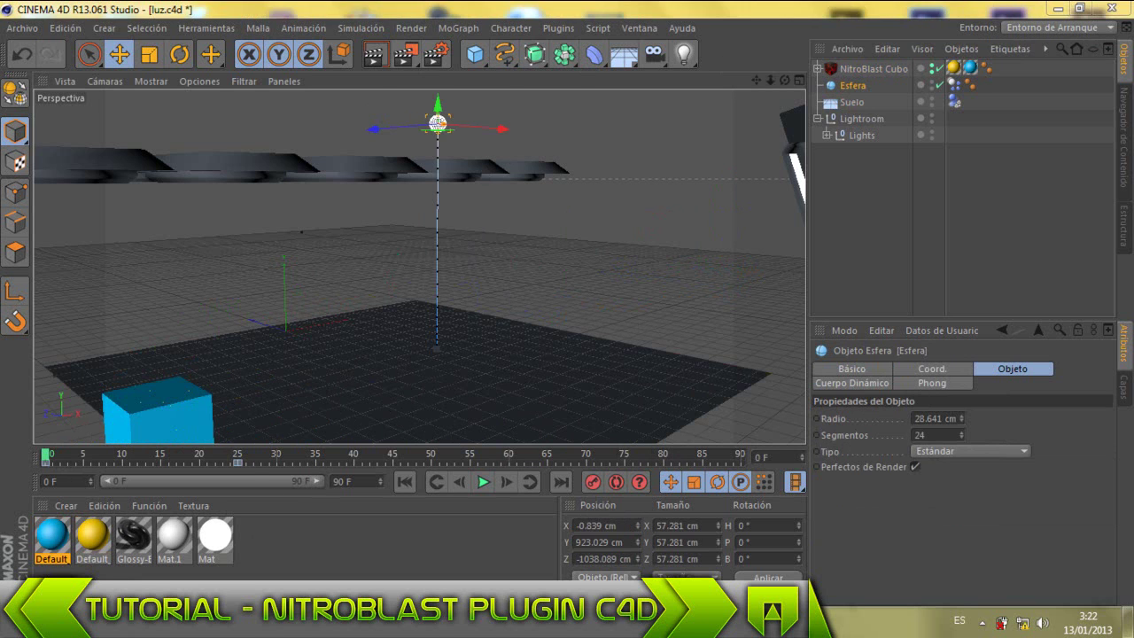
{"action": "left_click", "coordinate": [214, 359]}
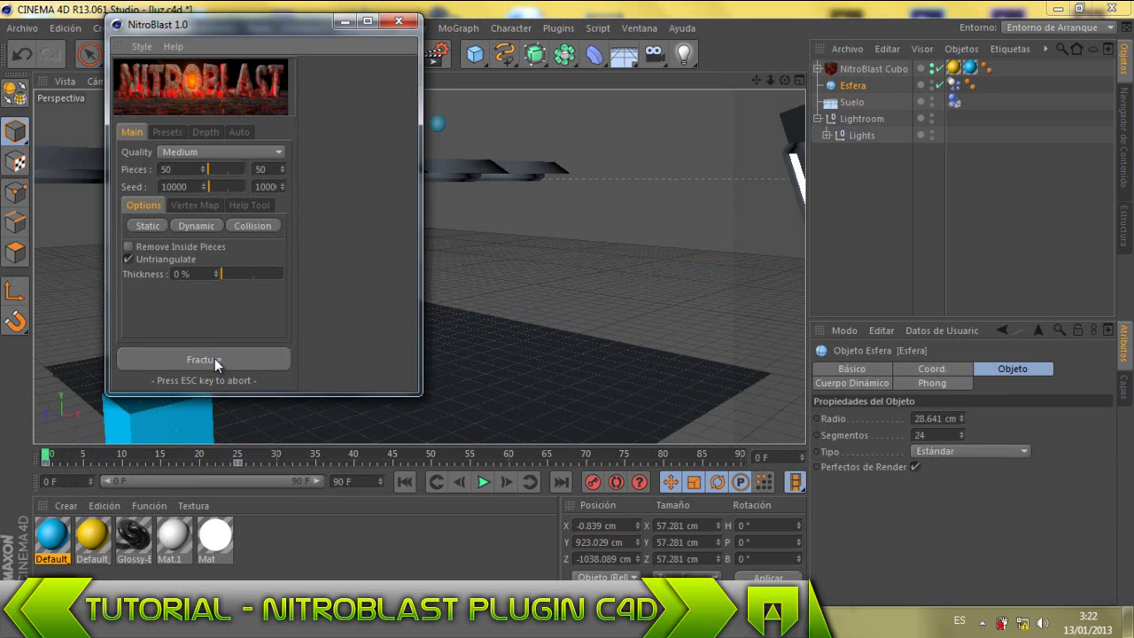
Preview the sphere shattering and close the NitroBlast window
{"action": "left_click", "coordinate": [484, 481]}
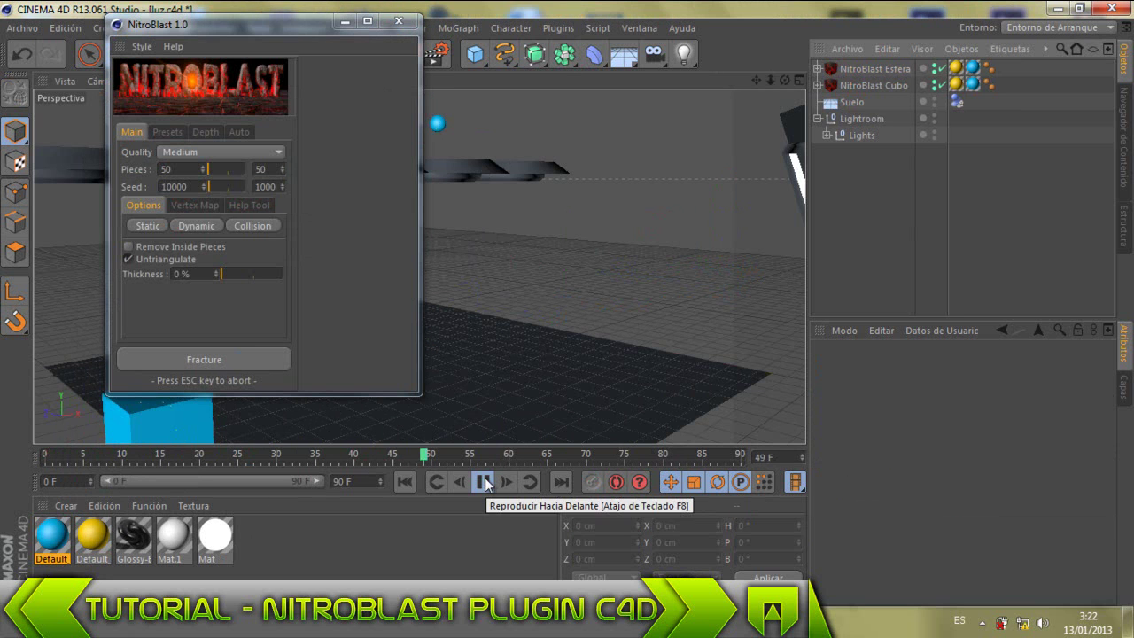
{"action": "left_click", "coordinate": [483, 481]}
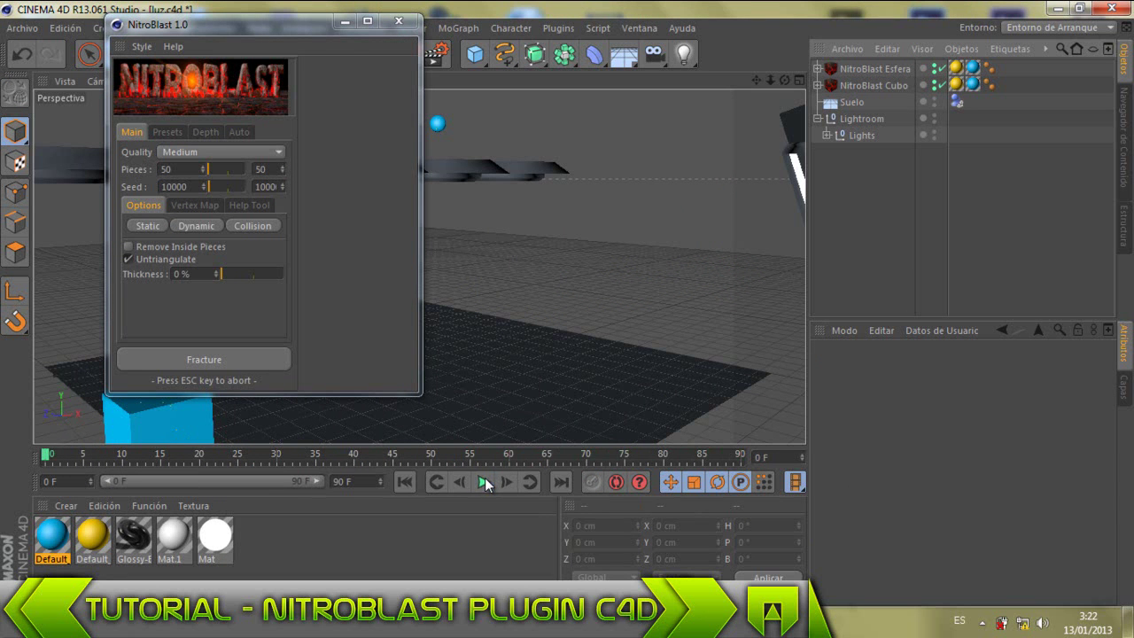
{"action": "left_click", "coordinate": [344, 22]}
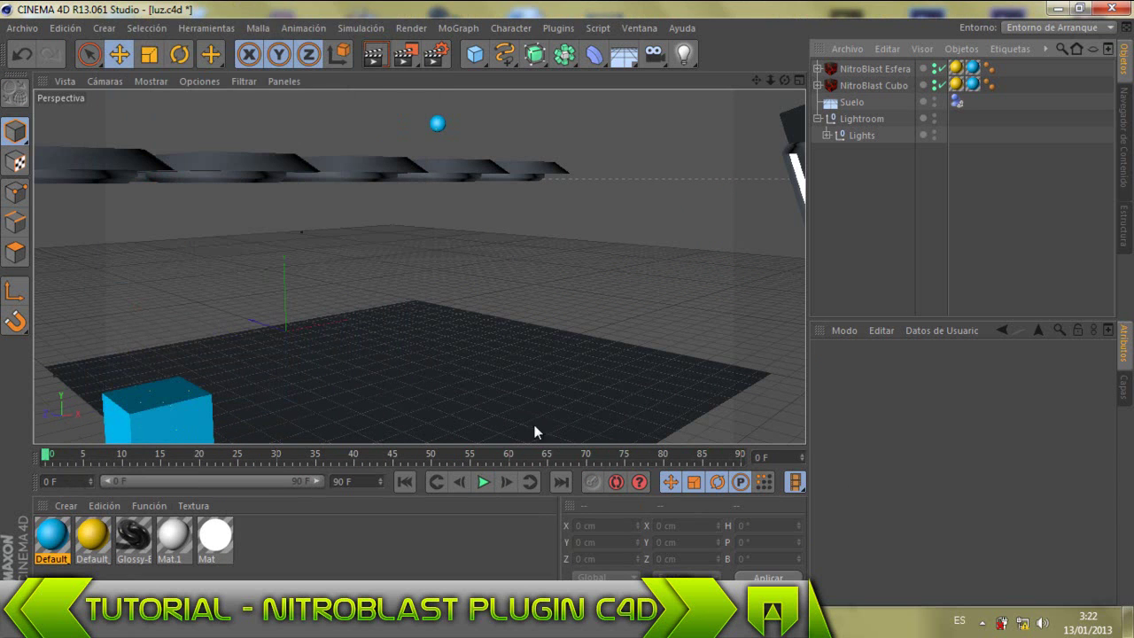
{"action": "left_click", "coordinate": [482, 481]}
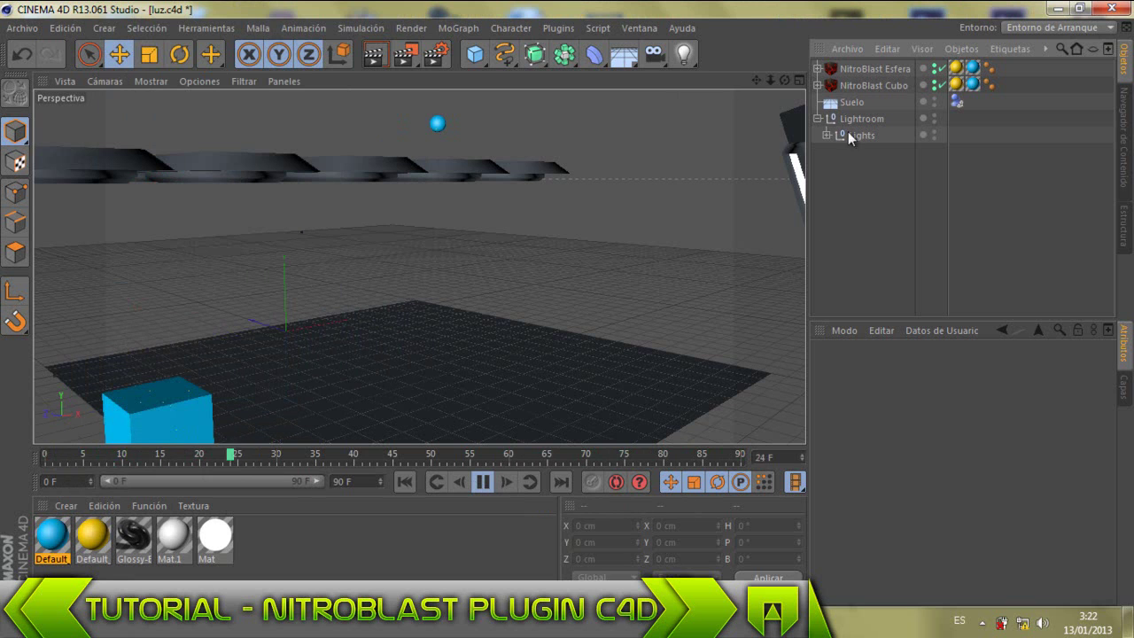
Keep NitroBlast Esfera at Y 923.029 cm by undoing a trial lowering, and check its Mode list
{"action": "left_click", "coordinate": [847, 85]}
{"action": "left_click", "coordinate": [850, 69]}
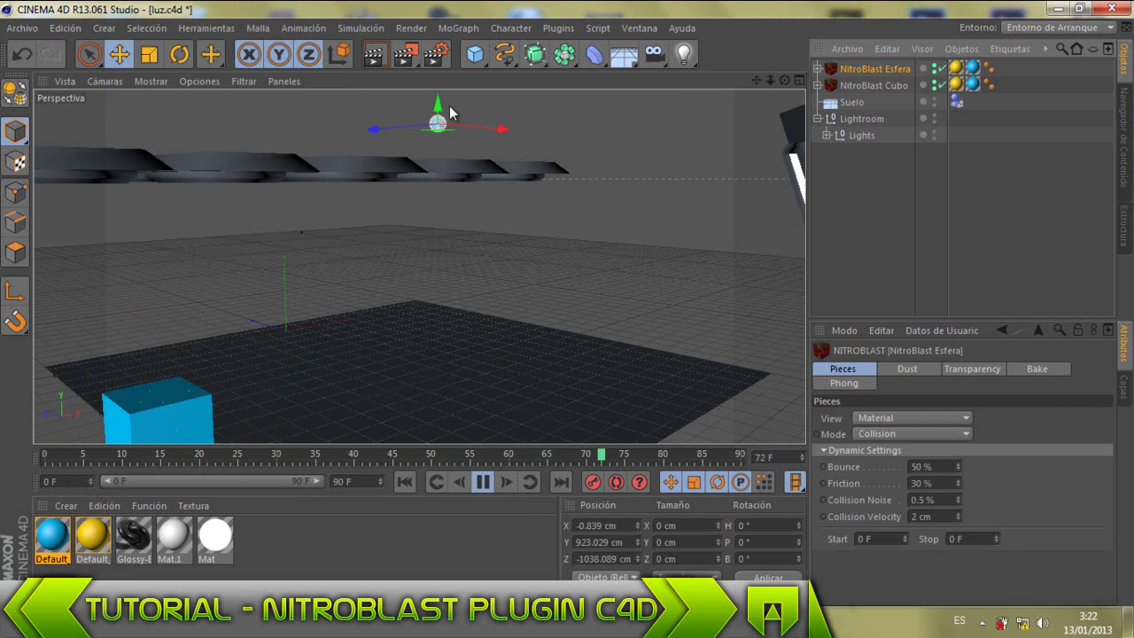
{"action": "left_click_drag", "start_coordinate": [440, 106], "coordinate": [438, 186]}
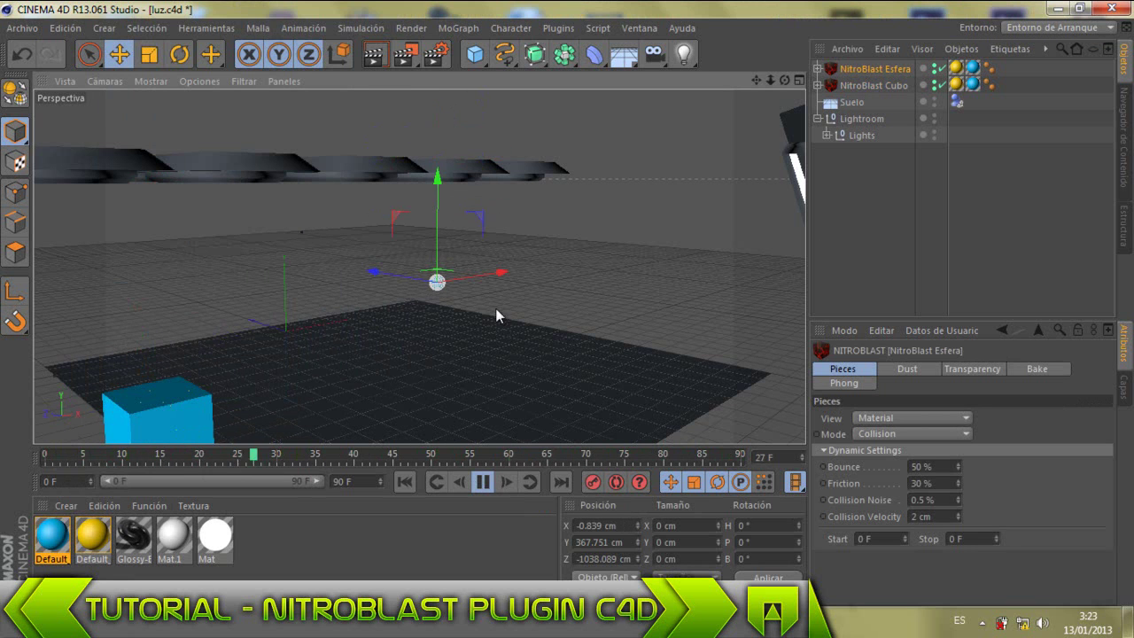
{"action": "key", "text": "ctrl+z"}
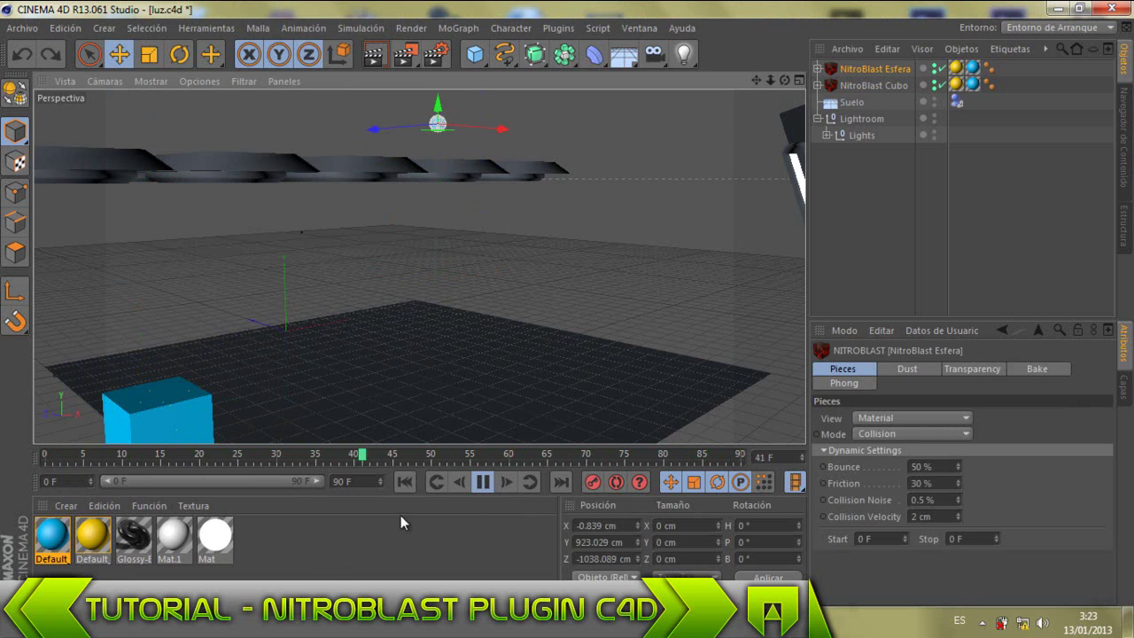
{"action": "left_click", "coordinate": [889, 431]}
{"action": "left_click", "coordinate": [882, 432]}
{"action": "left_click", "coordinate": [889, 436]}
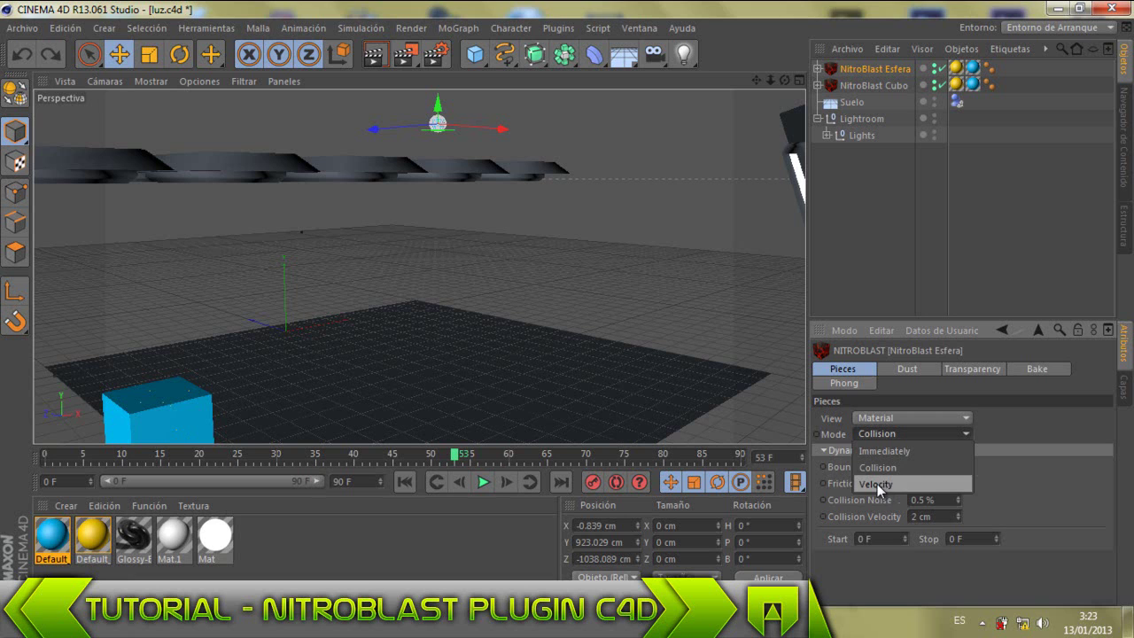
Keep Collision mode, then select and delete both fractured NitroBlast objects
{"action": "left_click", "coordinate": [868, 468]}
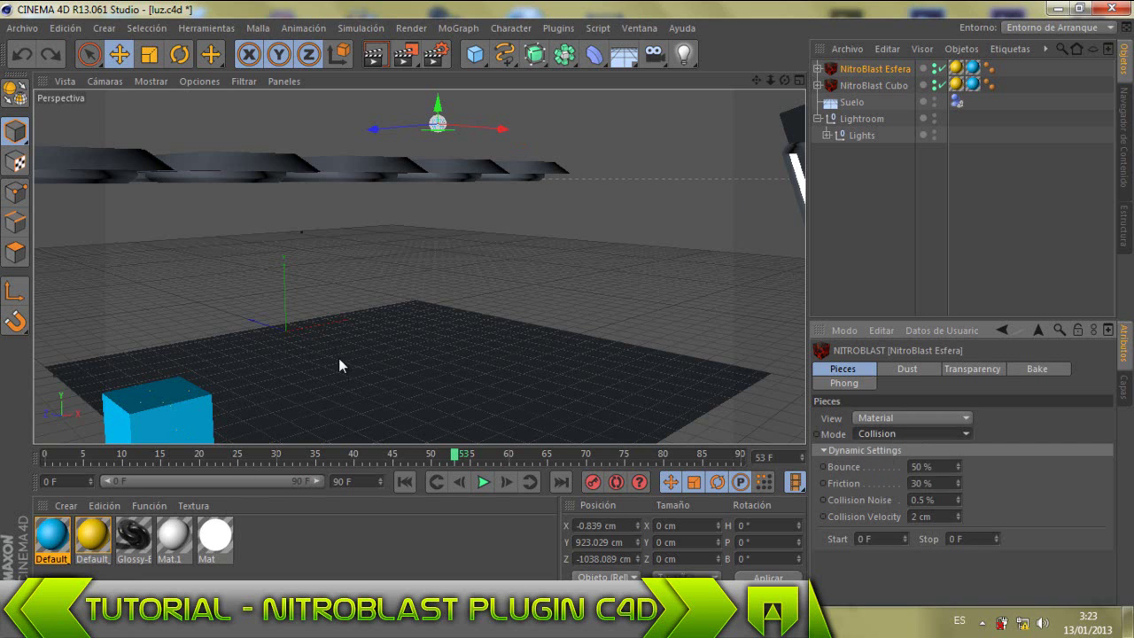
{"action": "left_click", "coordinate": [872, 85], "text": "shift"}
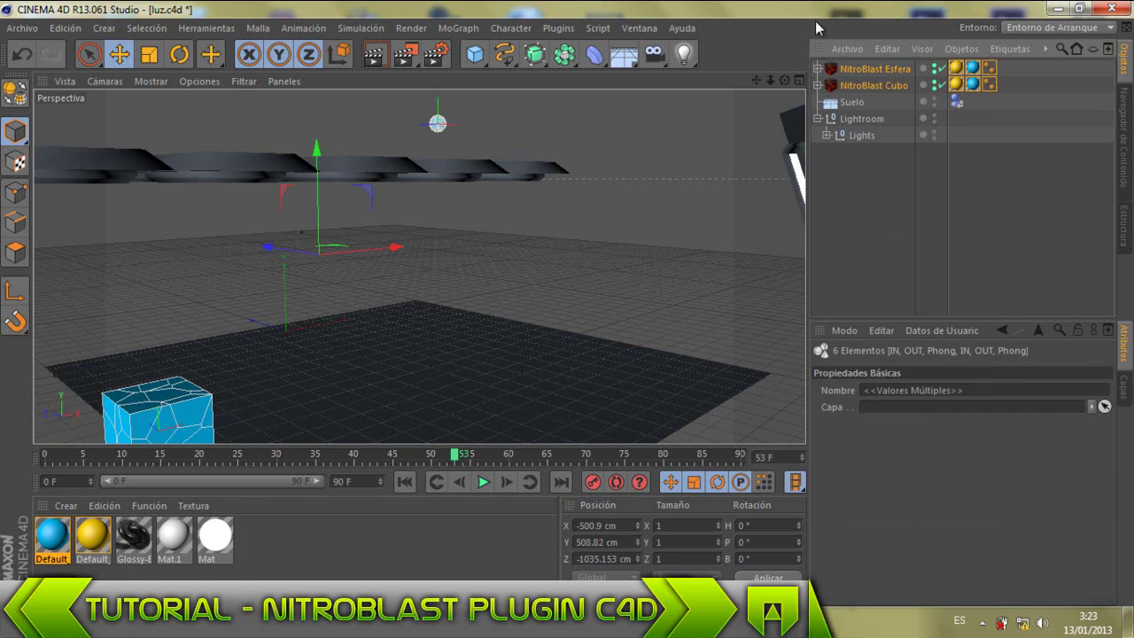
{"action": "key", "text": "Delete"}
Add a new Cube and move it forward, just above the floor
{"action": "left_click", "coordinate": [485, 56]}
{"action": "left_click", "coordinate": [639, 79]}
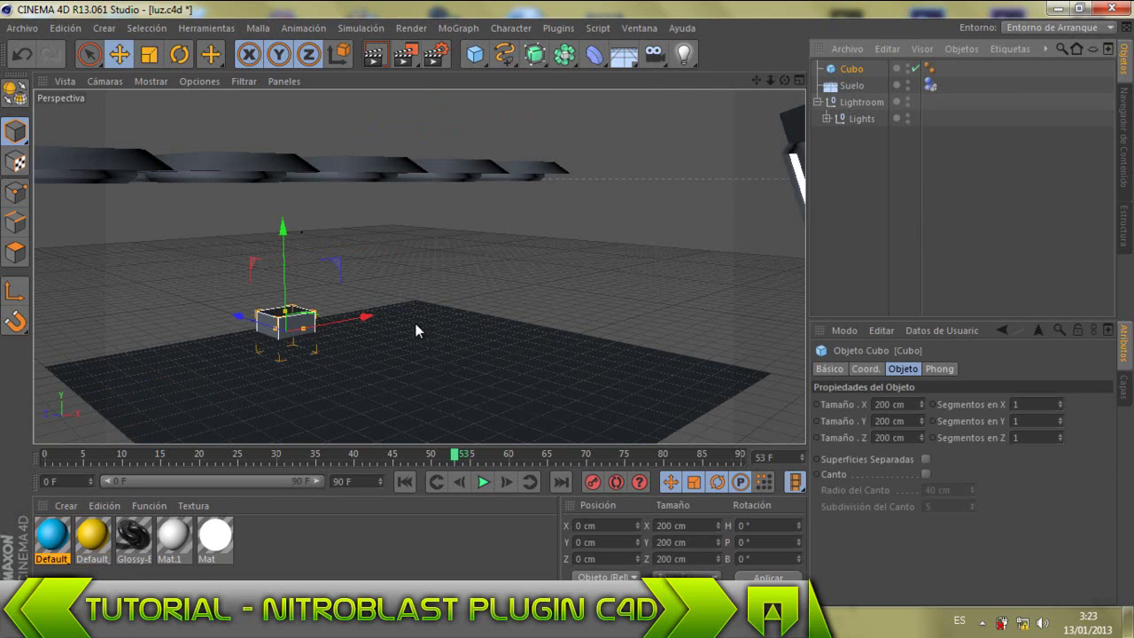
{"action": "left_click_drag", "start_coordinate": [261, 326], "coordinate": [344, 379]}
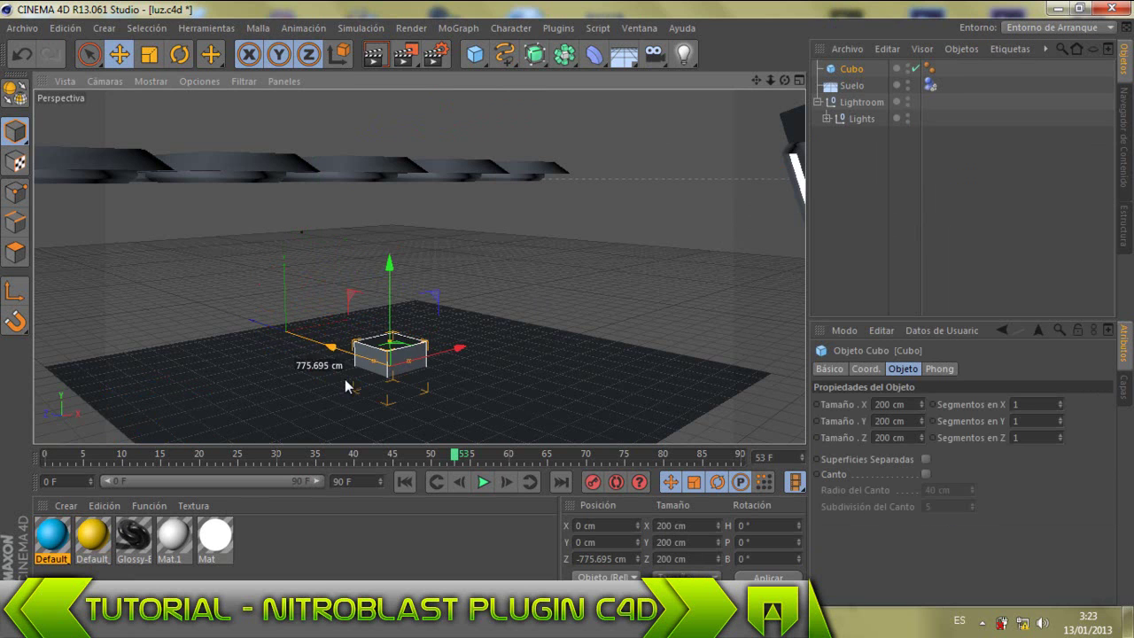
{"action": "left_click_drag", "start_coordinate": [389, 329], "coordinate": [393, 304]}
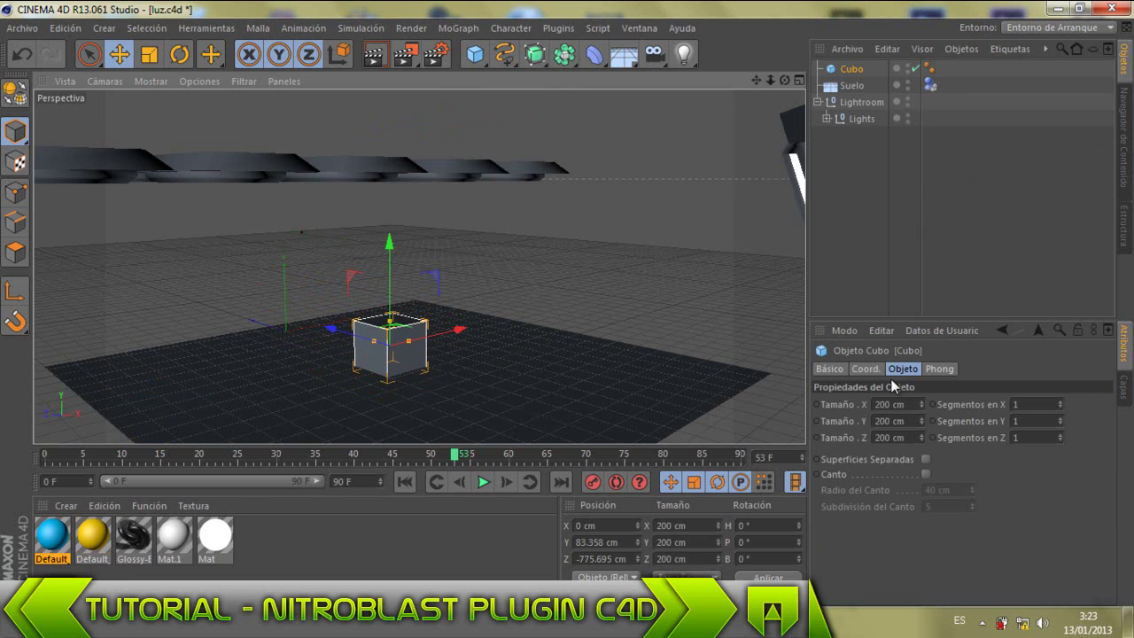
{"action": "left_click", "coordinate": [559, 27]}
{"action": "mouse_move", "coordinate": [581, 75]}
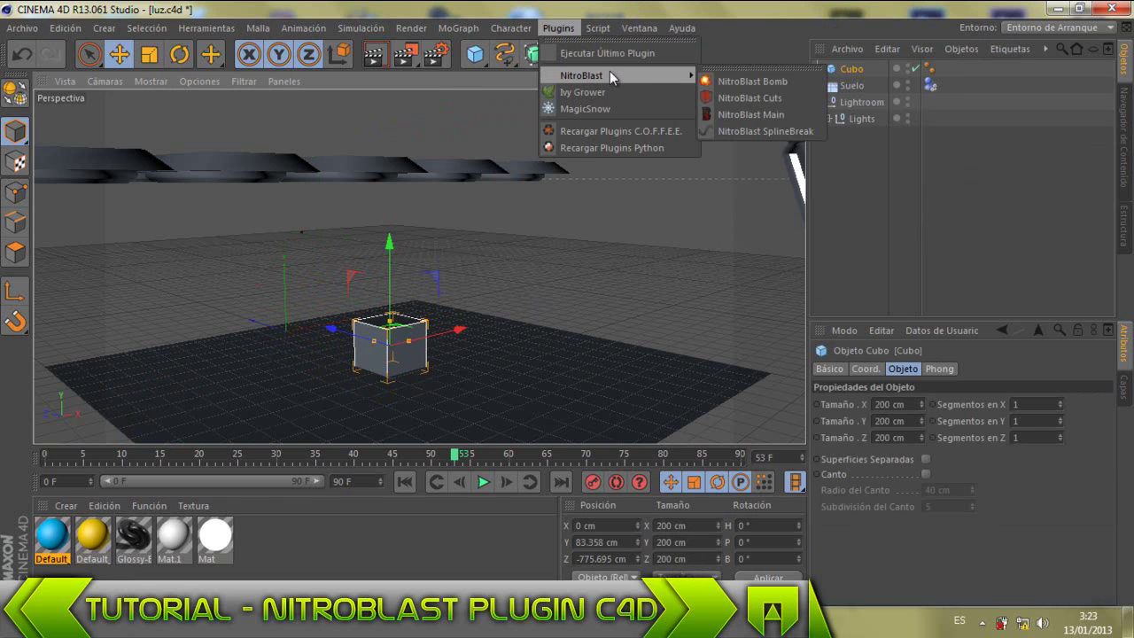
Open the NitroBlast dialog and set the preset style to Glass
{"action": "left_click", "coordinate": [756, 114]}
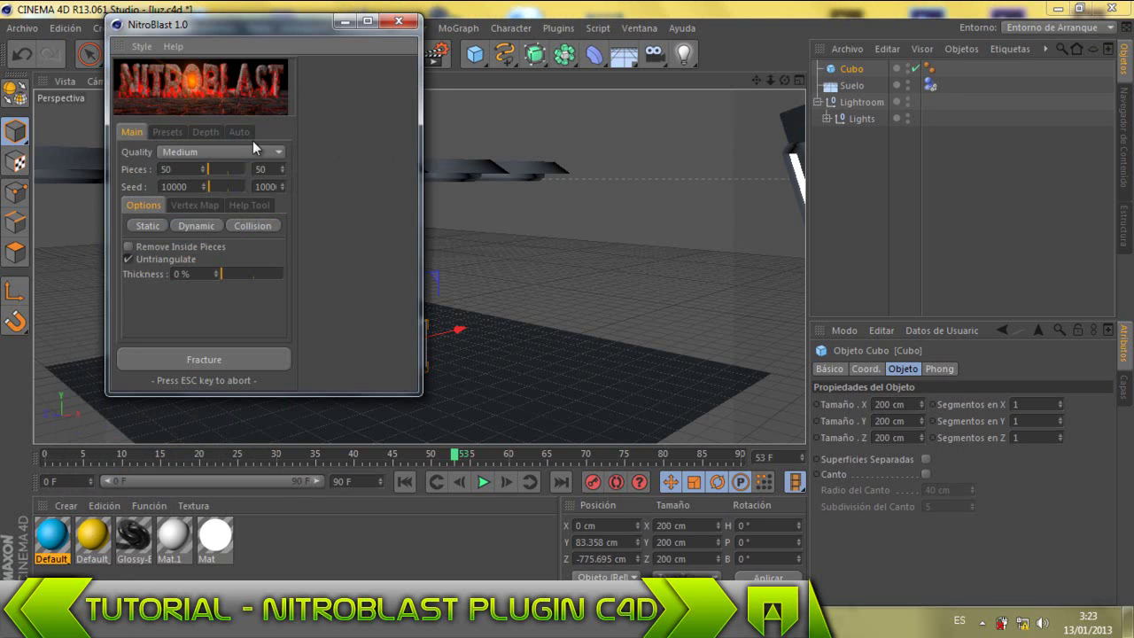
{"action": "left_click", "coordinate": [205, 132]}
{"action": "left_click", "coordinate": [174, 132]}
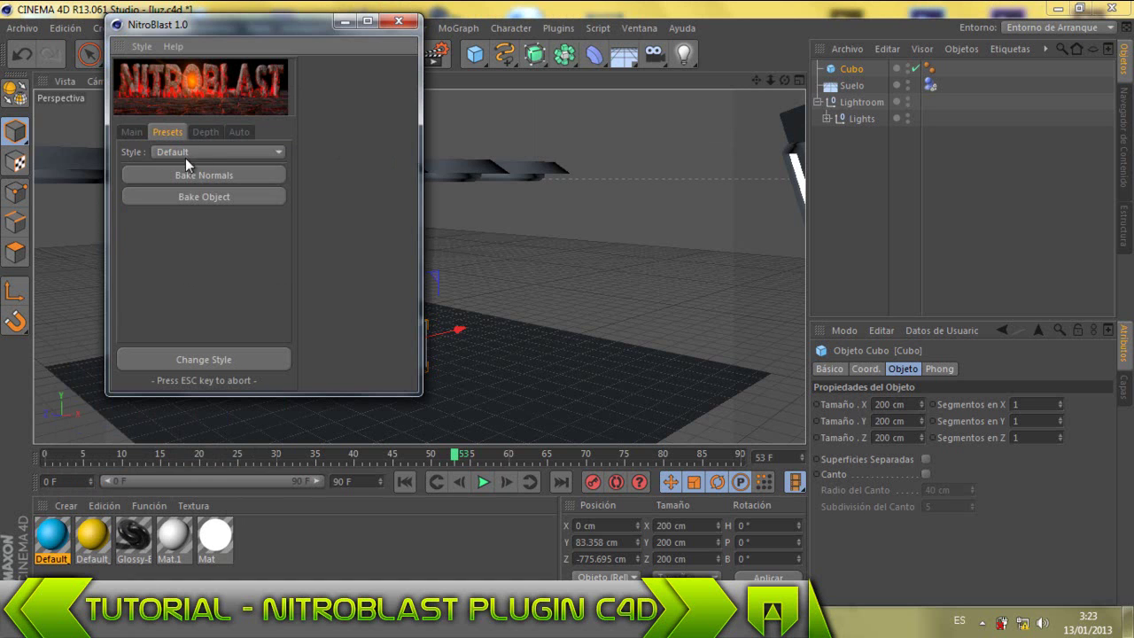
{"action": "left_click", "coordinate": [208, 152]}
{"action": "left_click", "coordinate": [208, 152]}
{"action": "left_click", "coordinate": [208, 151]}
{"action": "left_click", "coordinate": [208, 152]}
{"action": "left_click", "coordinate": [209, 150]}
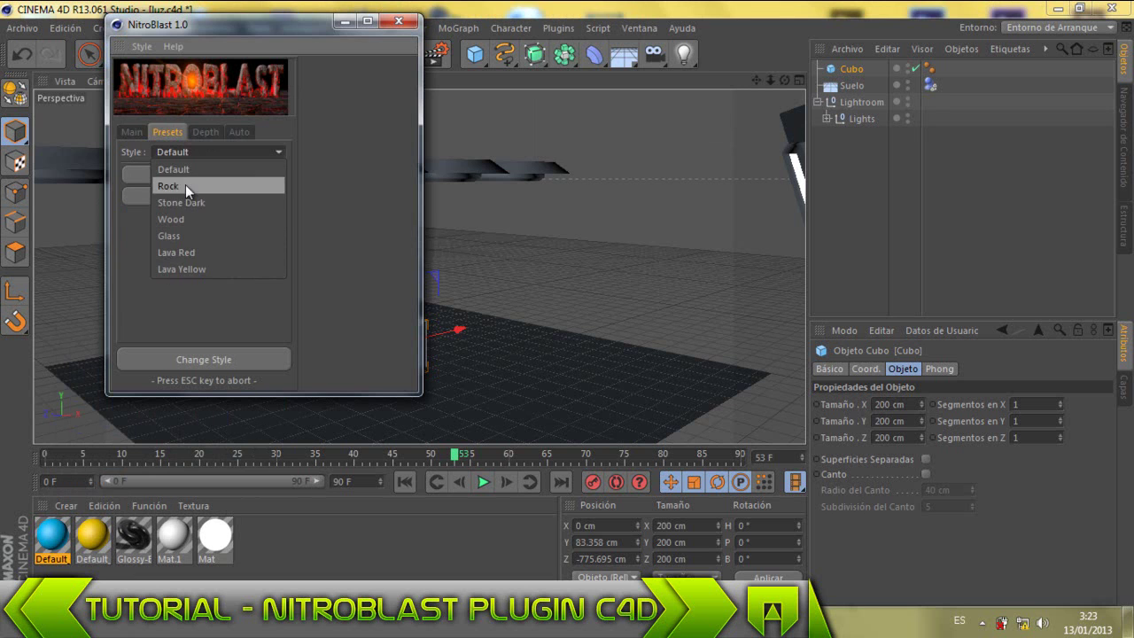
{"action": "left_click", "coordinate": [177, 235]}
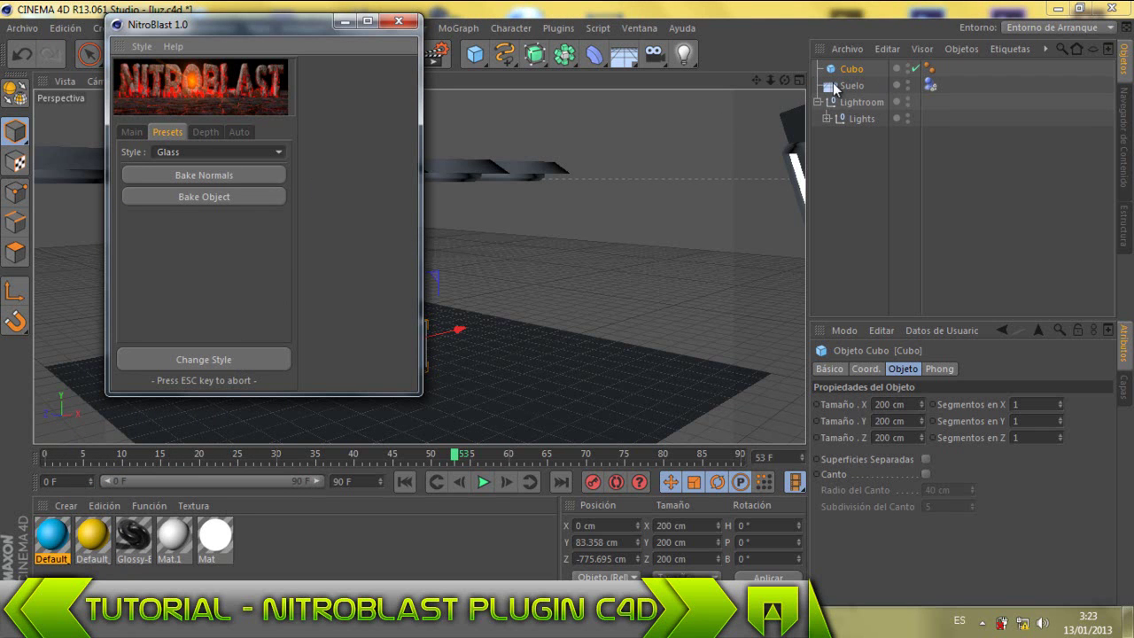
Try Bake Object, dismiss the missing dynamic tag error, and return to Main settings
{"action": "left_click", "coordinate": [204, 198]}
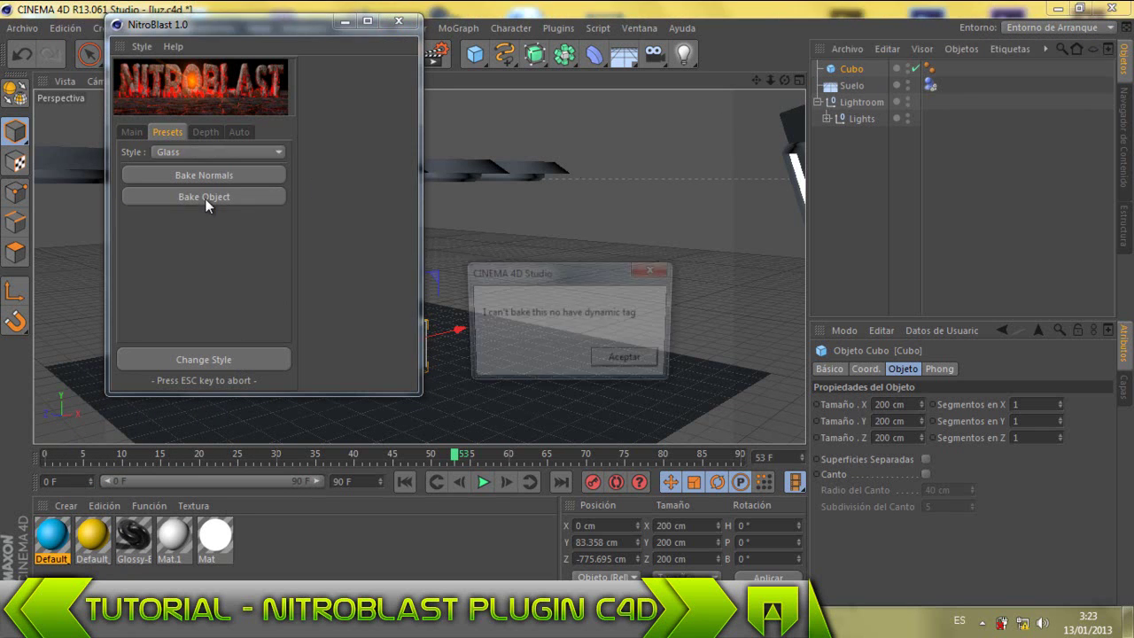
{"action": "left_click", "coordinate": [622, 363]}
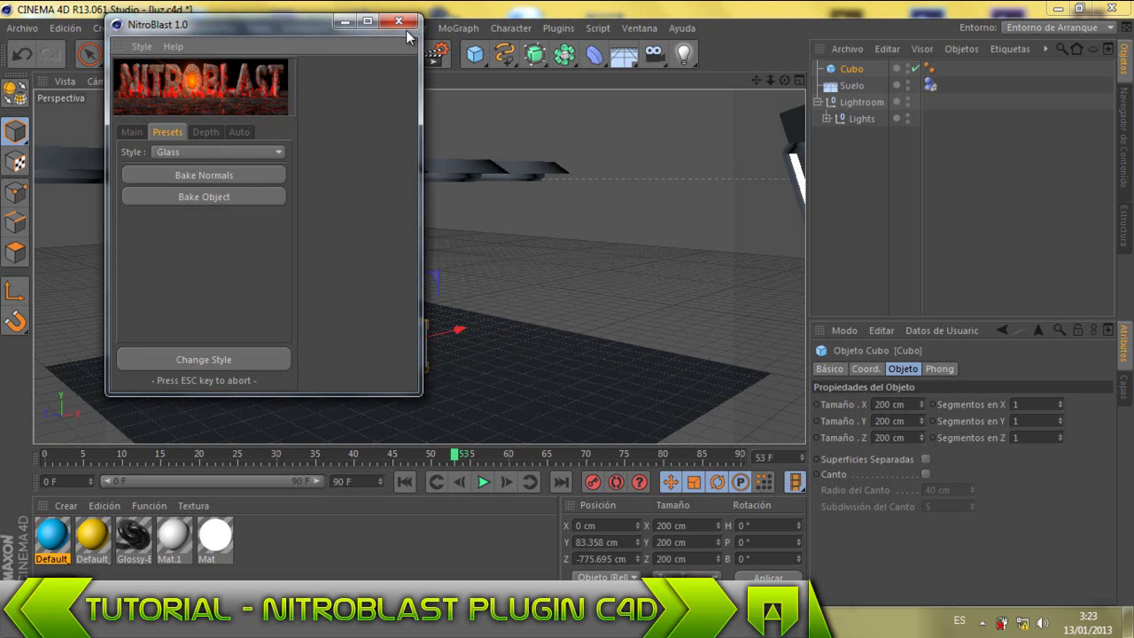
{"action": "left_click", "coordinate": [128, 132]}
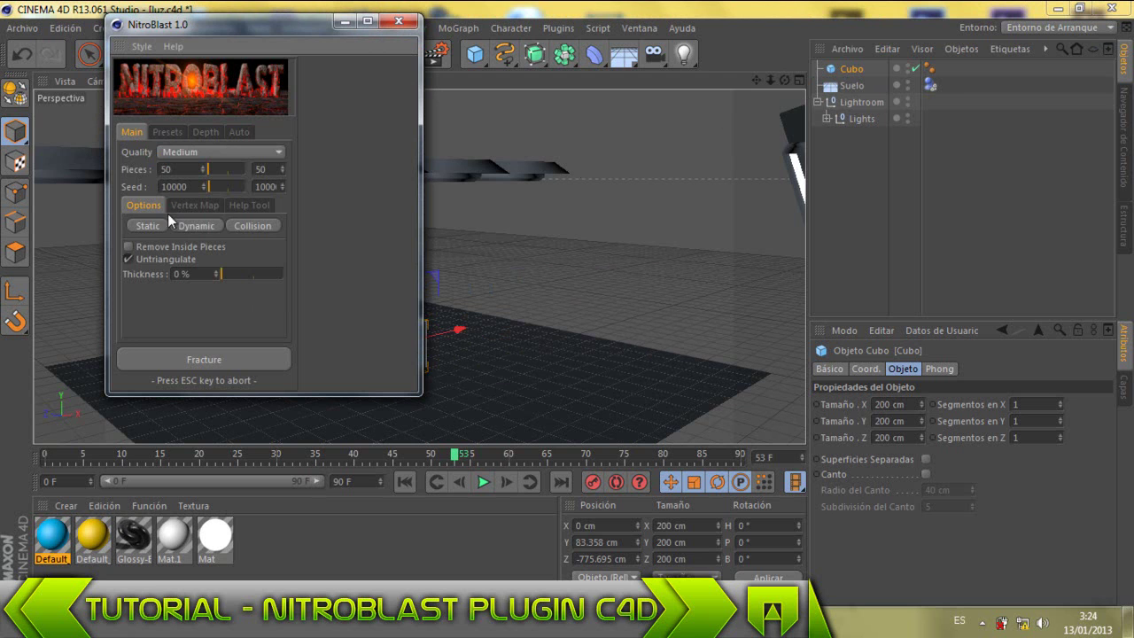
Fracture the cube with the Glass style, check the NitroBlast Cubo's glass texture tag, and close NitroBlast
{"action": "left_click", "coordinate": [150, 365]}
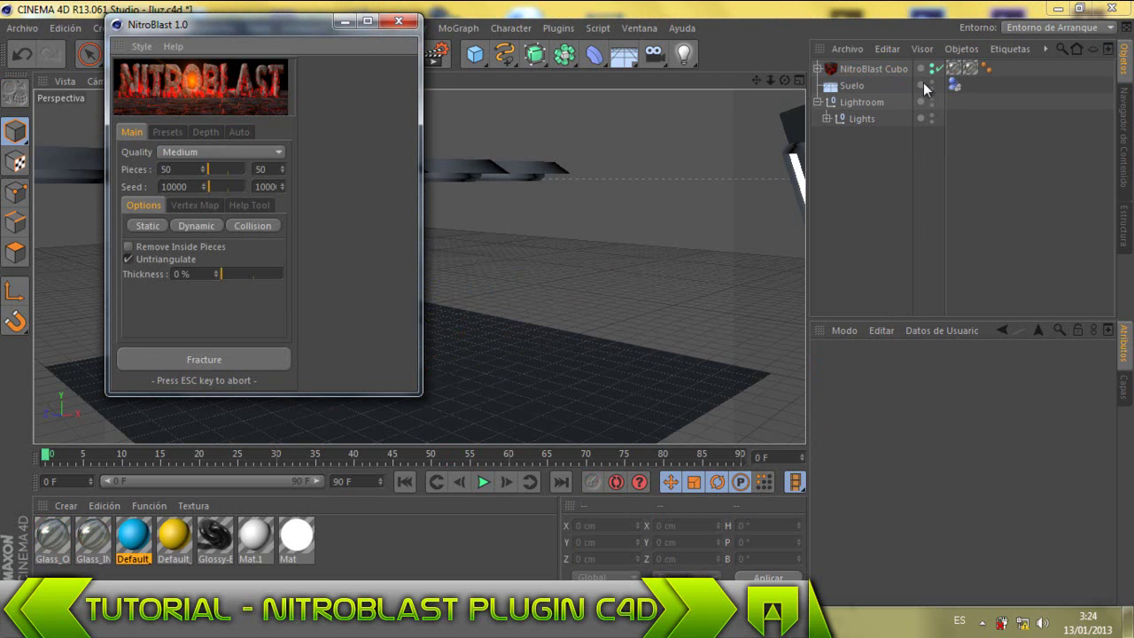
{"action": "left_click", "coordinate": [838, 70]}
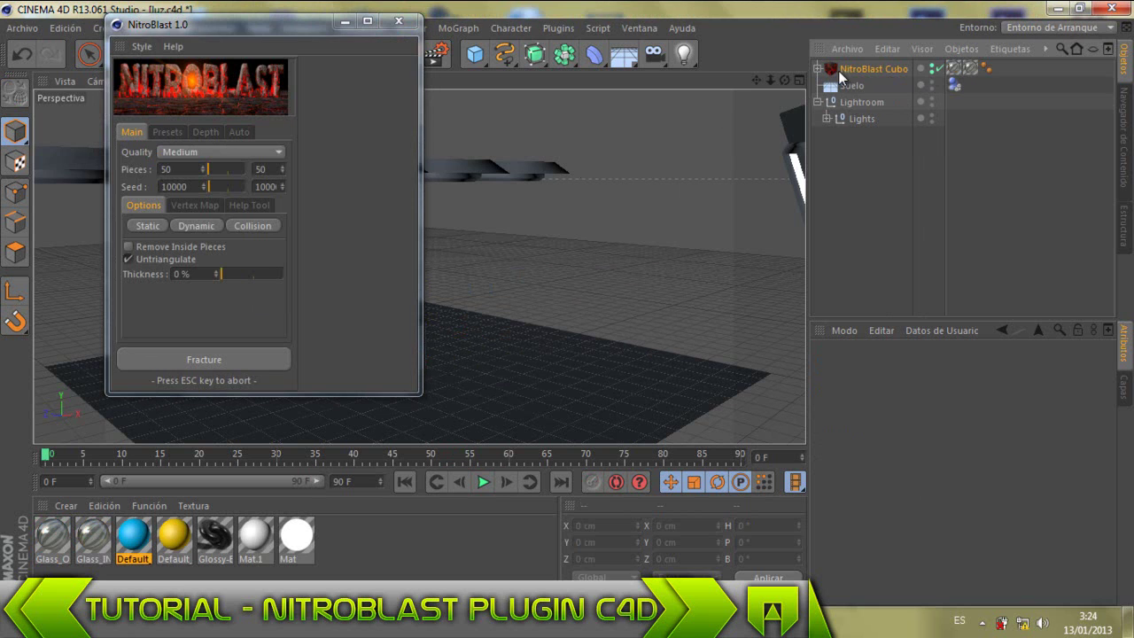
{"action": "left_click", "coordinate": [954, 69]}
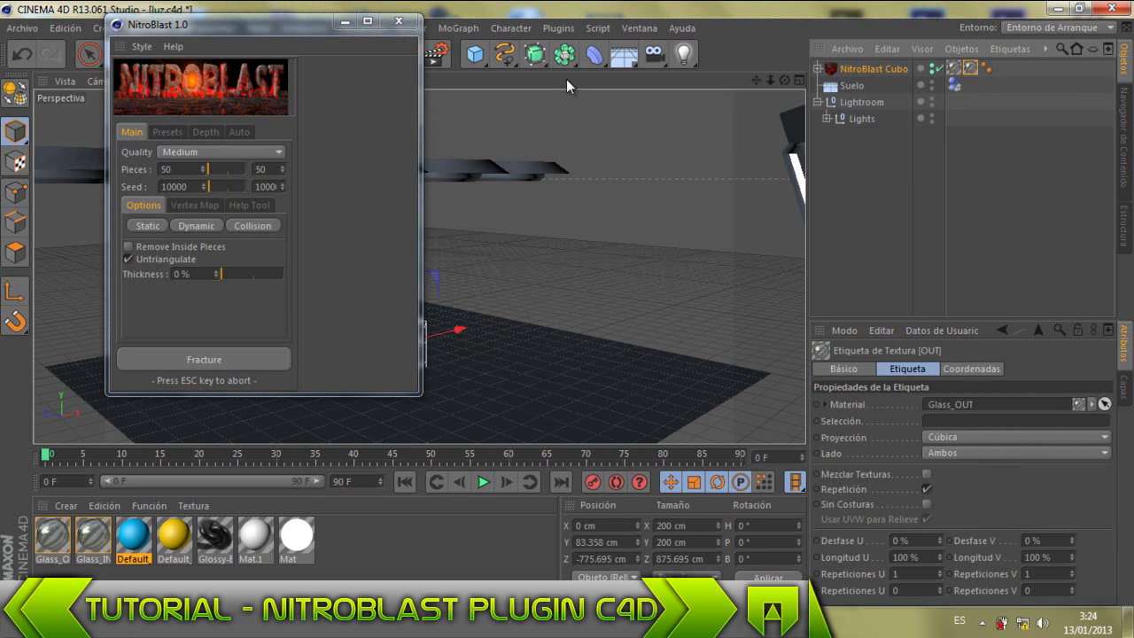
{"action": "left_click", "coordinate": [398, 21]}
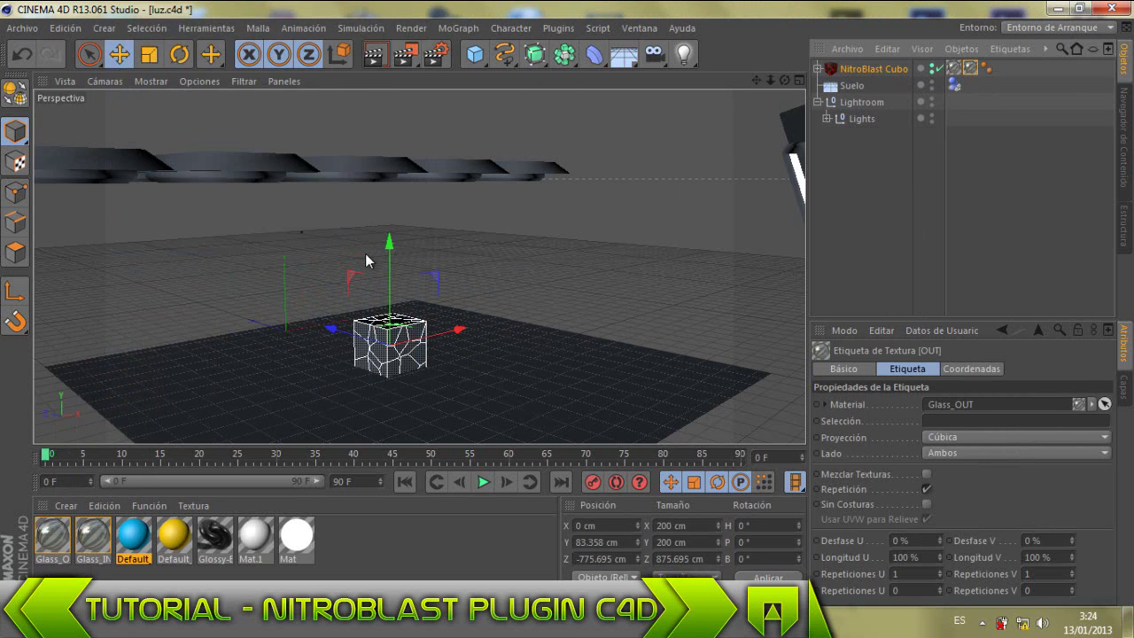
Play the shatter partway, then render the glass pieces from two viewing angles
{"action": "left_click", "coordinate": [481, 476]}
{"action": "left_click", "coordinate": [483, 479]}
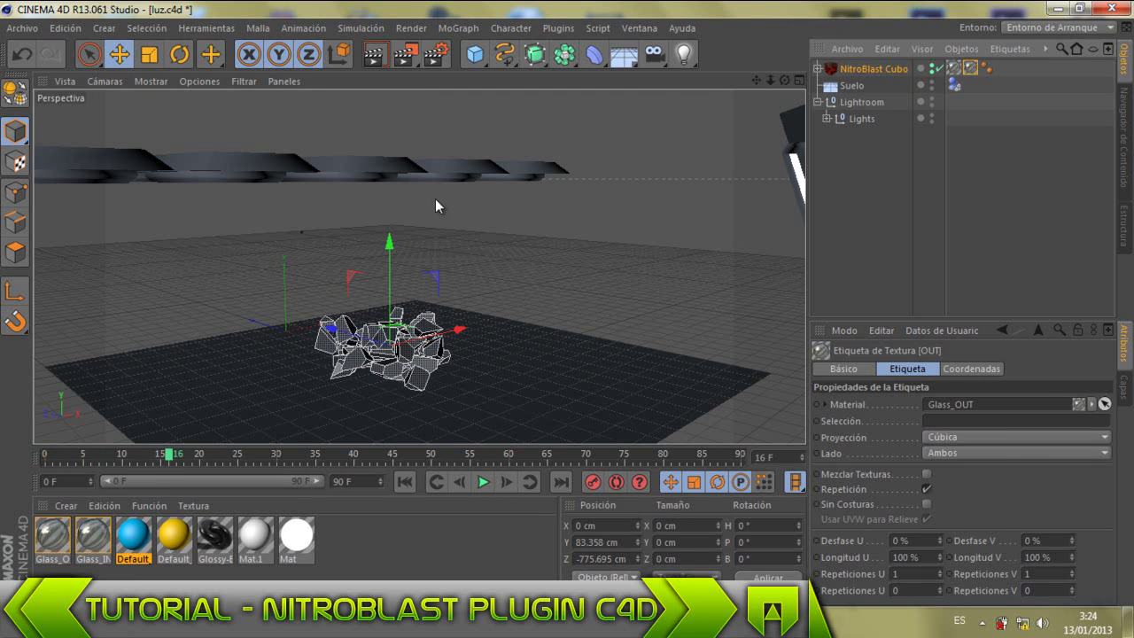
{"action": "left_click", "coordinate": [375, 56]}
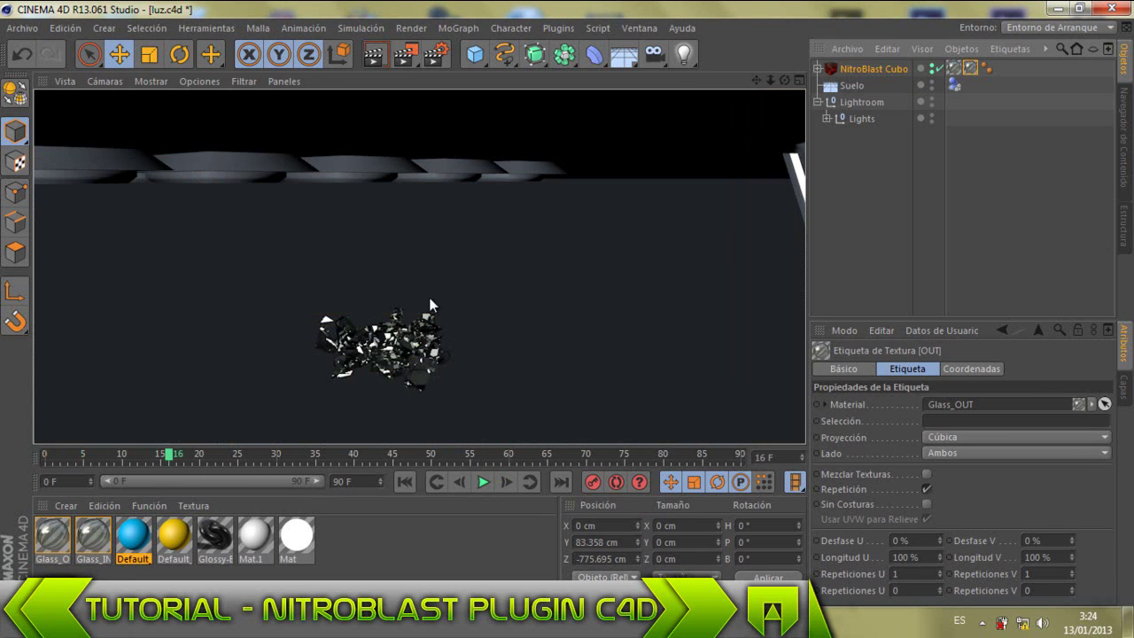
{"action": "left_click", "coordinate": [775, 80]}
{"action": "left_click_drag", "start_coordinate": [567, 300], "coordinate": [573, 303], "text": "alt"}
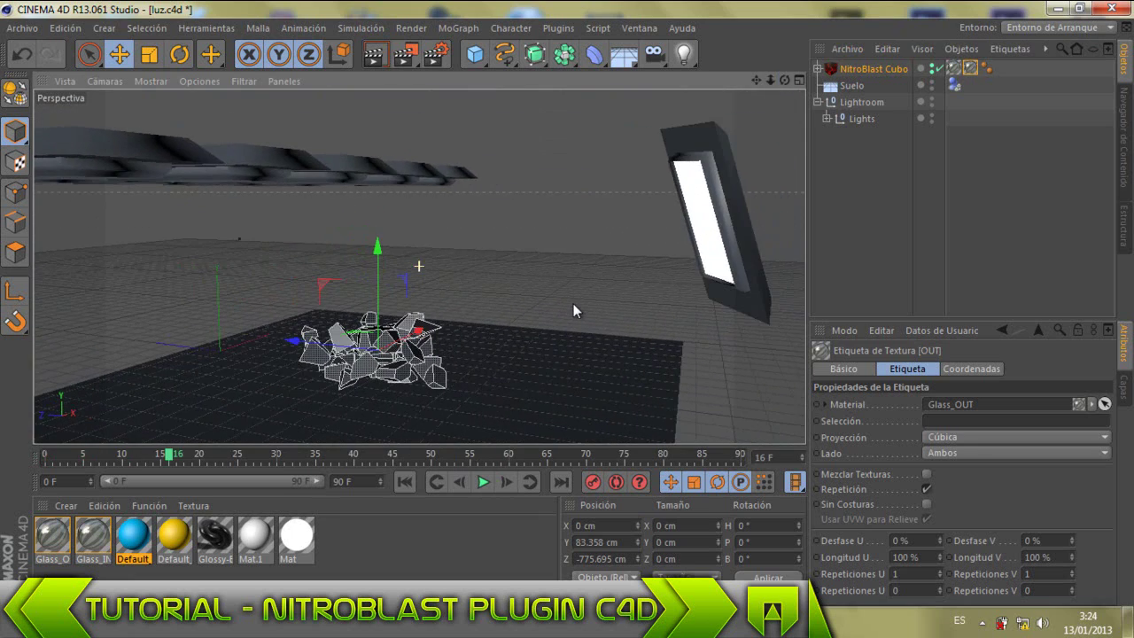
{"action": "left_click", "coordinate": [385, 59]}
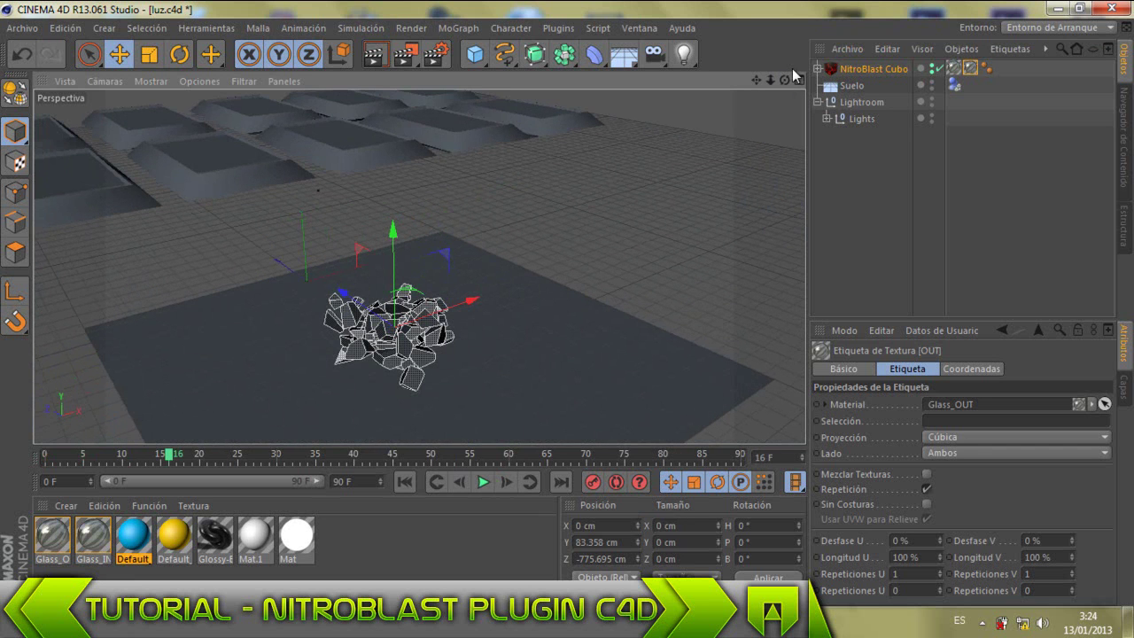
Undo twice to remove the glass fracture and restore the plain cube
{"action": "key", "text": "ctrl+z"}
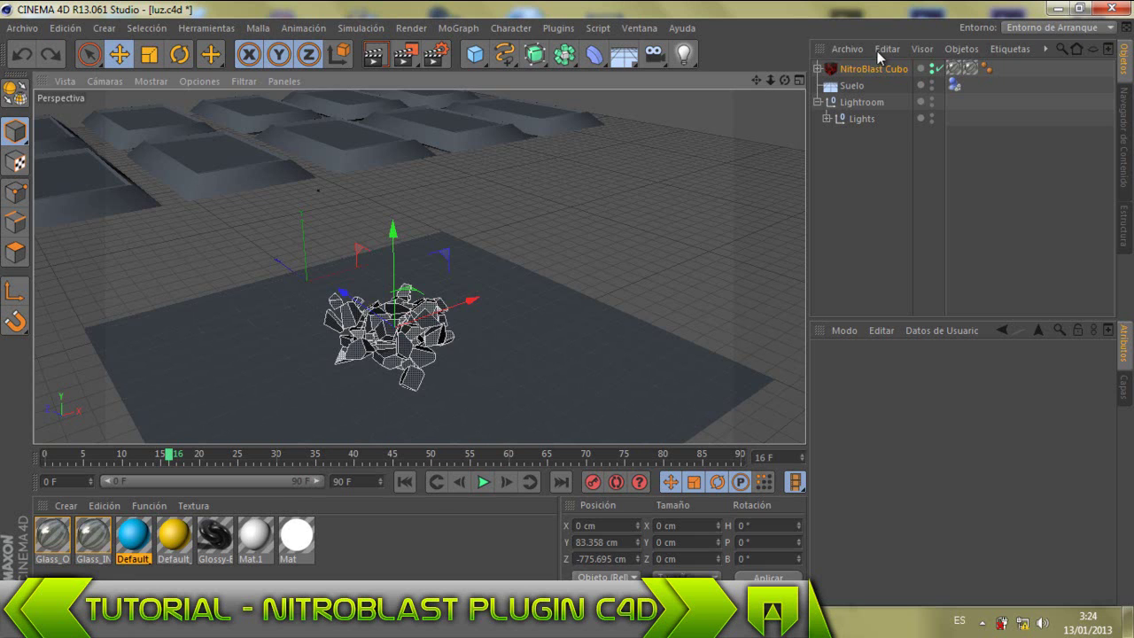
{"action": "key", "text": "ctrl+z"}
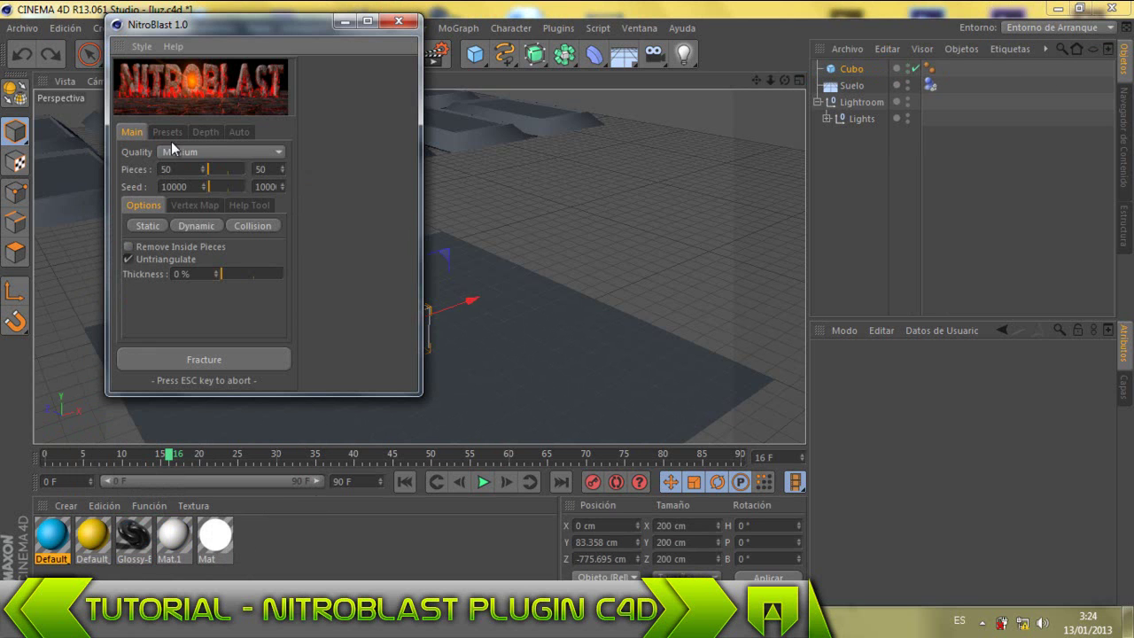
{"action": "left_click", "coordinate": [168, 132]}
Choose the Lava Yellow preset style and fracture the cube with it
{"action": "left_click", "coordinate": [193, 151]}
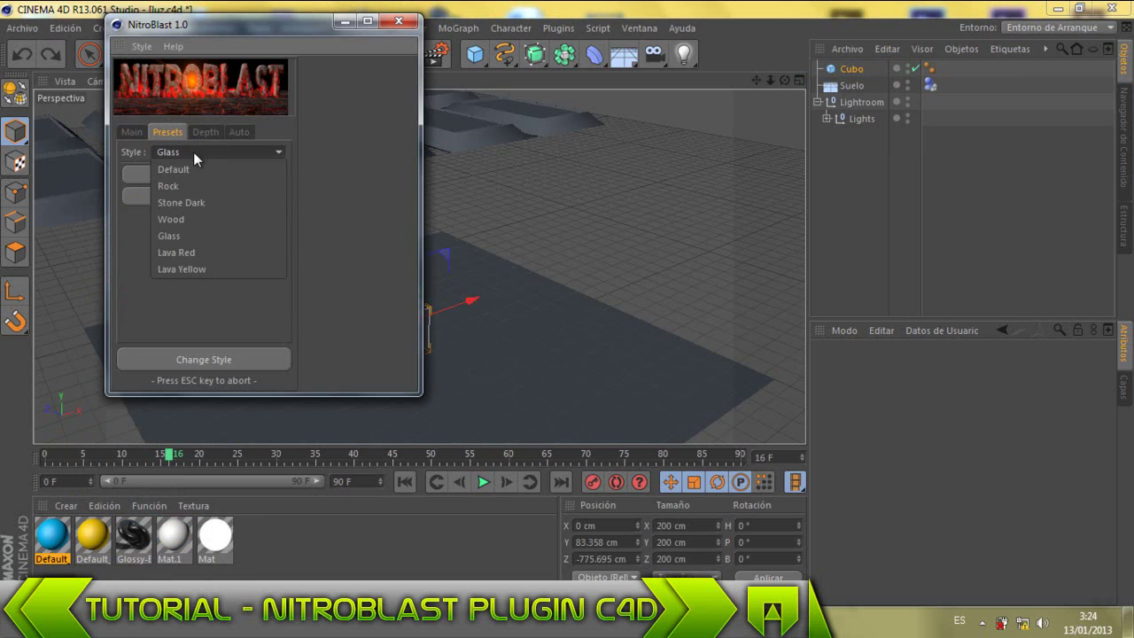
{"action": "left_click", "coordinate": [204, 253]}
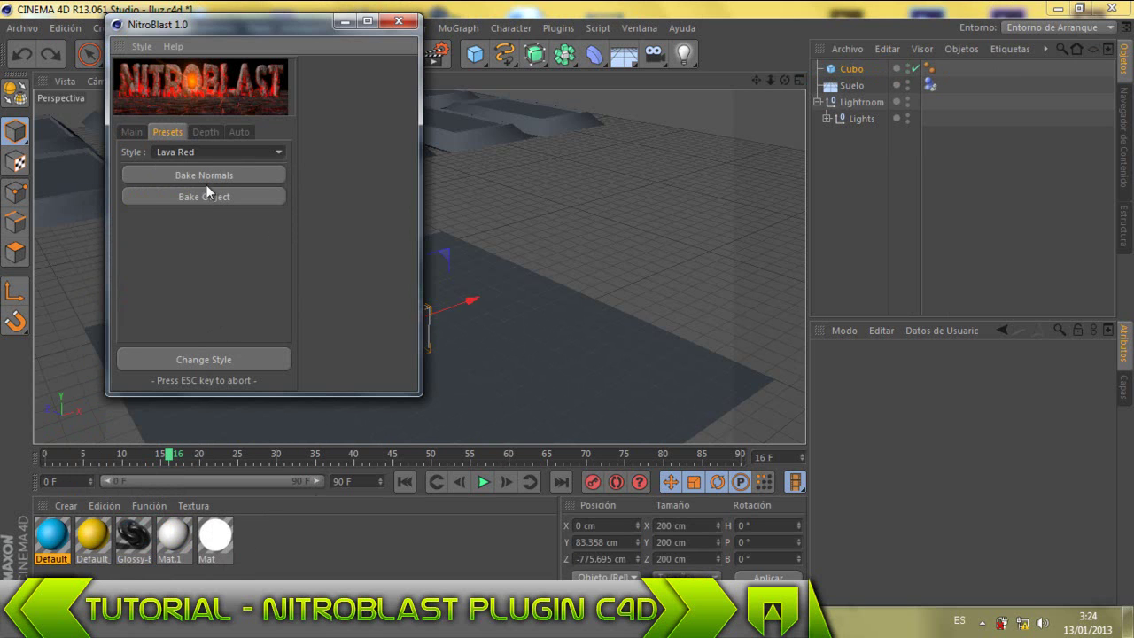
{"action": "left_click", "coordinate": [200, 153]}
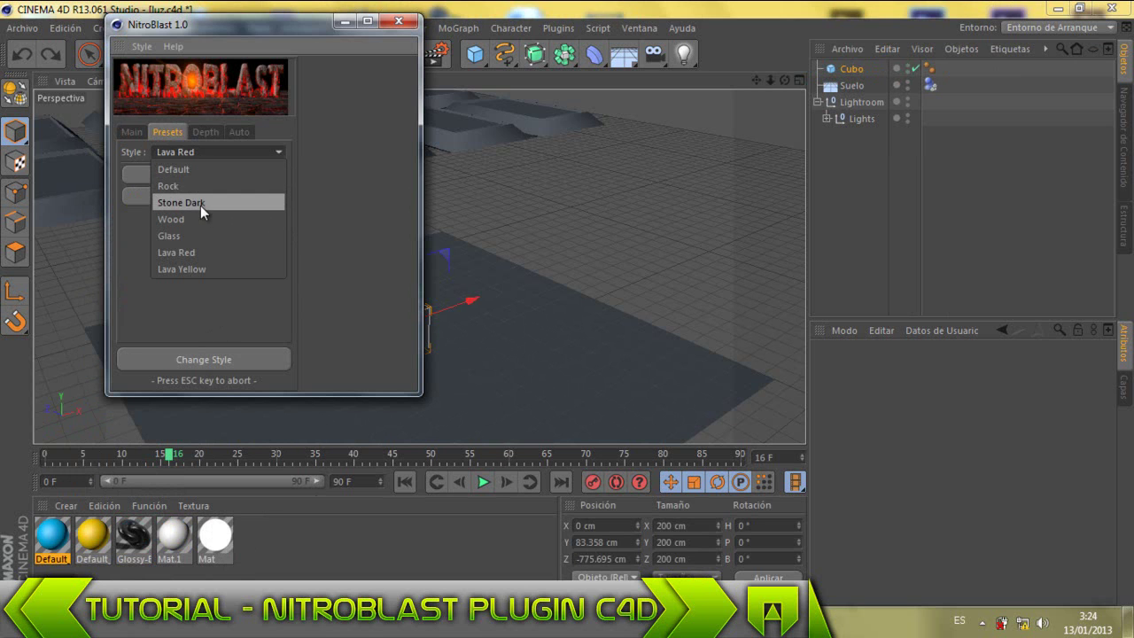
{"action": "left_click", "coordinate": [194, 268]}
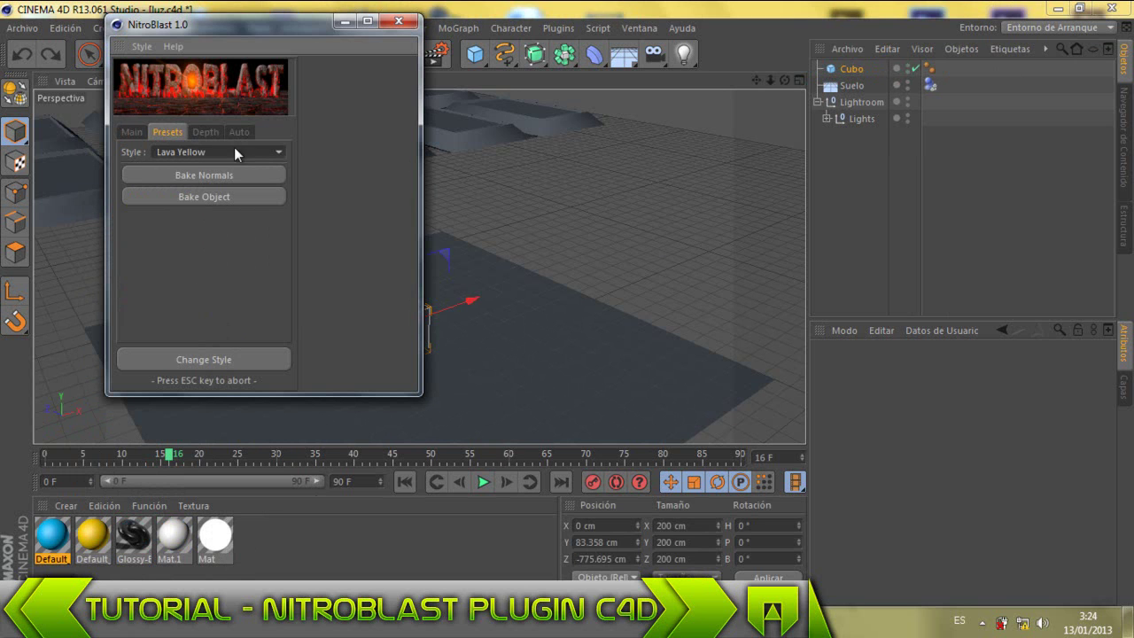
{"action": "left_click", "coordinate": [131, 132]}
{"action": "left_click", "coordinate": [178, 351]}
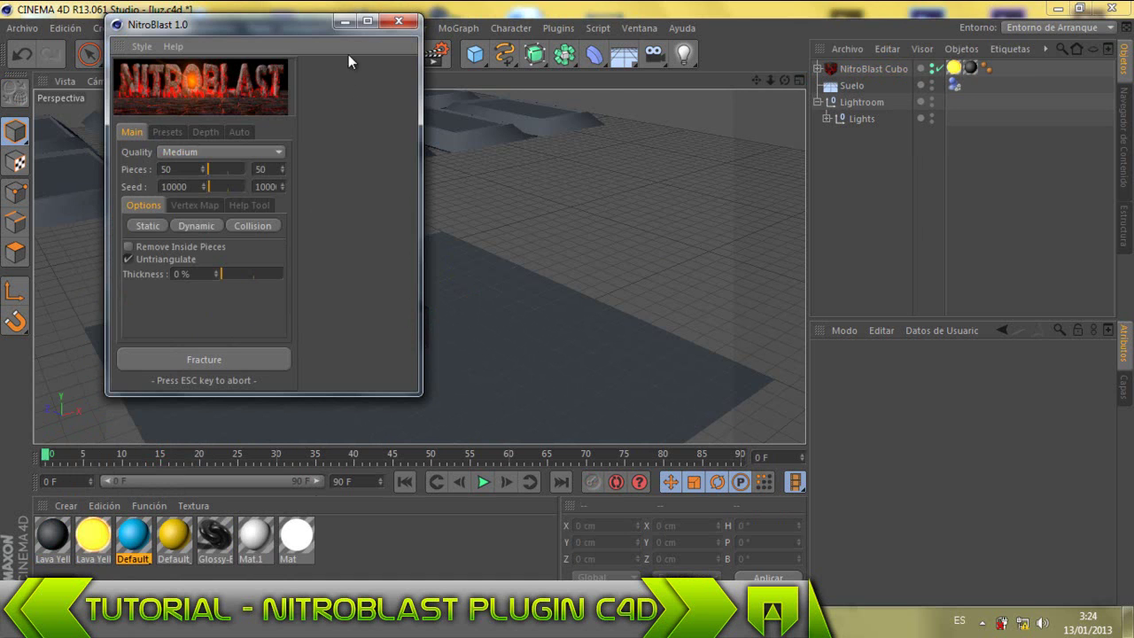
Play the lava shatter, pause at frame 9, and render a preview
{"action": "left_click", "coordinate": [345, 20]}
{"action": "left_click", "coordinate": [480, 482]}
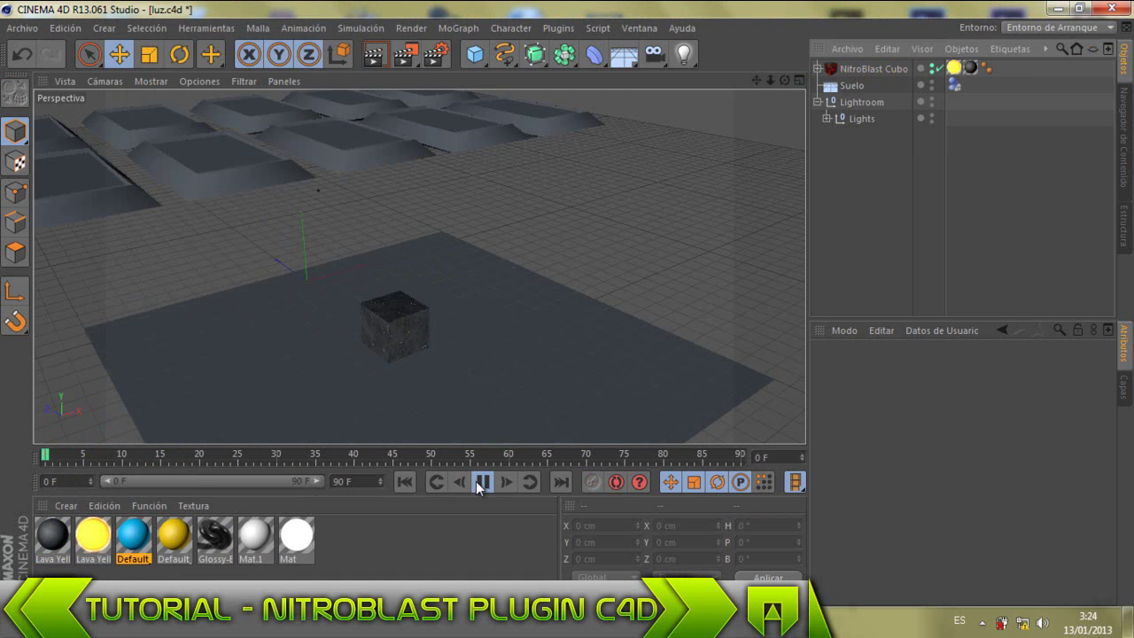
{"action": "left_click", "coordinate": [482, 482]}
{"action": "left_click", "coordinate": [386, 60]}
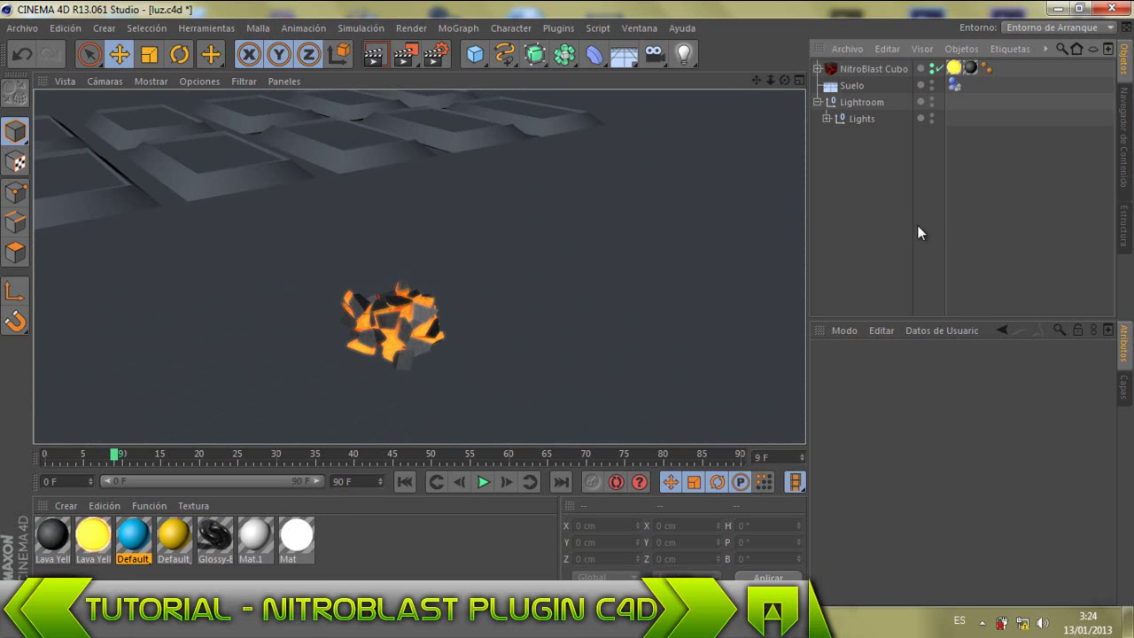
Clear the render, select the Lava Yellow_IN tag, and undo the fracture
{"action": "left_click", "coordinate": [469, 236]}
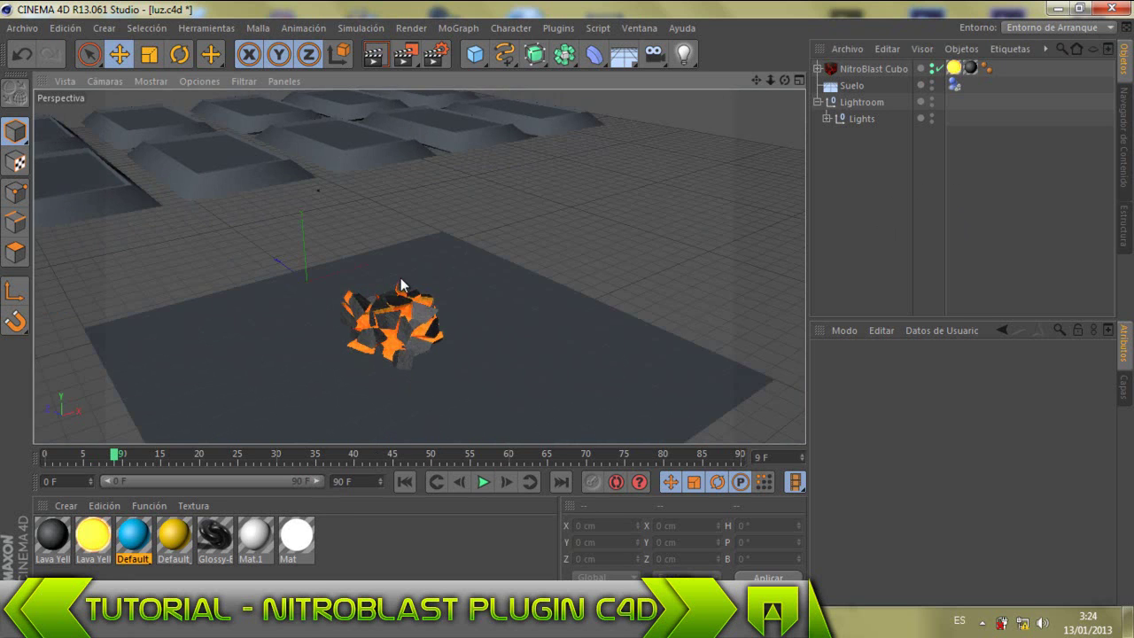
{"action": "left_click", "coordinate": [953, 67]}
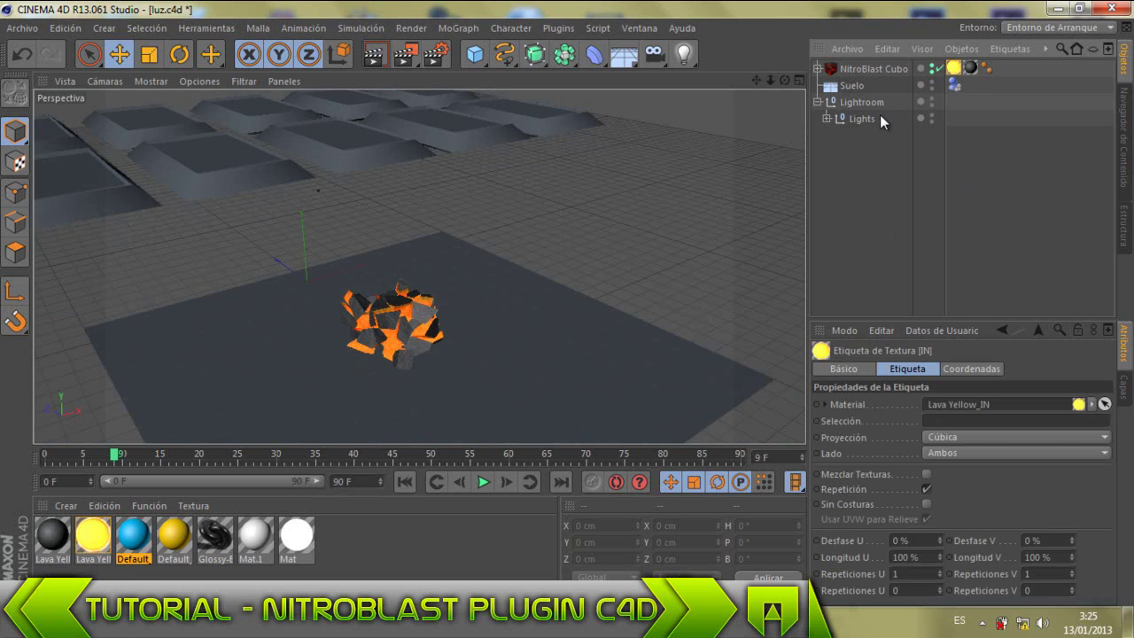
{"action": "key", "text": "ctrl+z"}
{"action": "key", "text": "ctrl+z"}
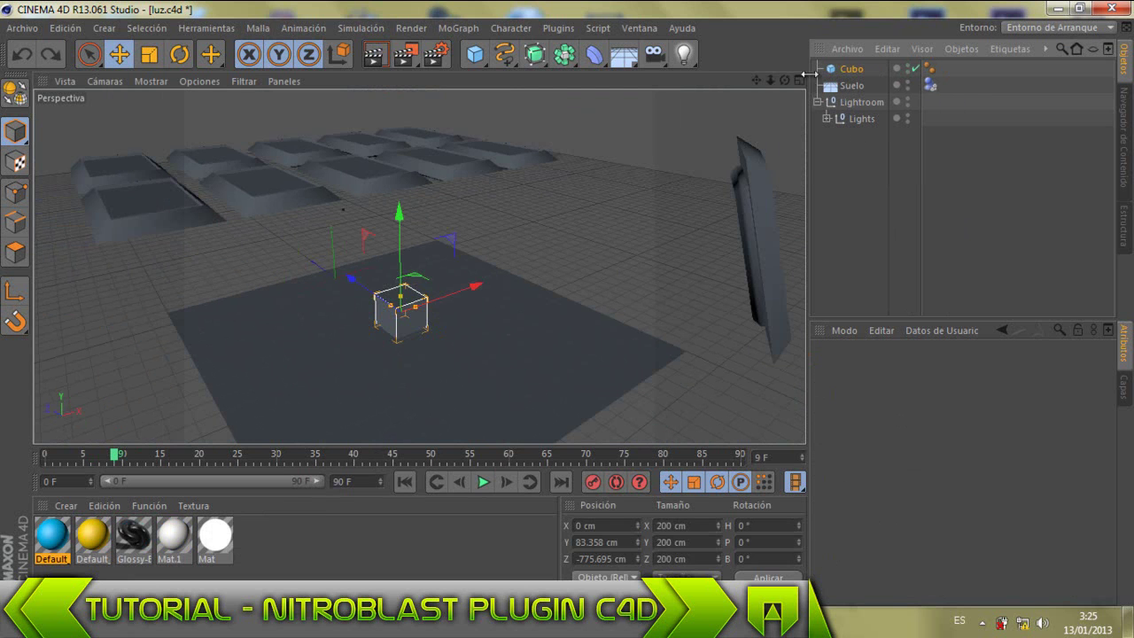
{"action": "key", "text": "ctrl+shift+z"}
{"action": "key", "text": "ctrl+shift+z"}
{"action": "key", "text": "ctrl+shift+z"}
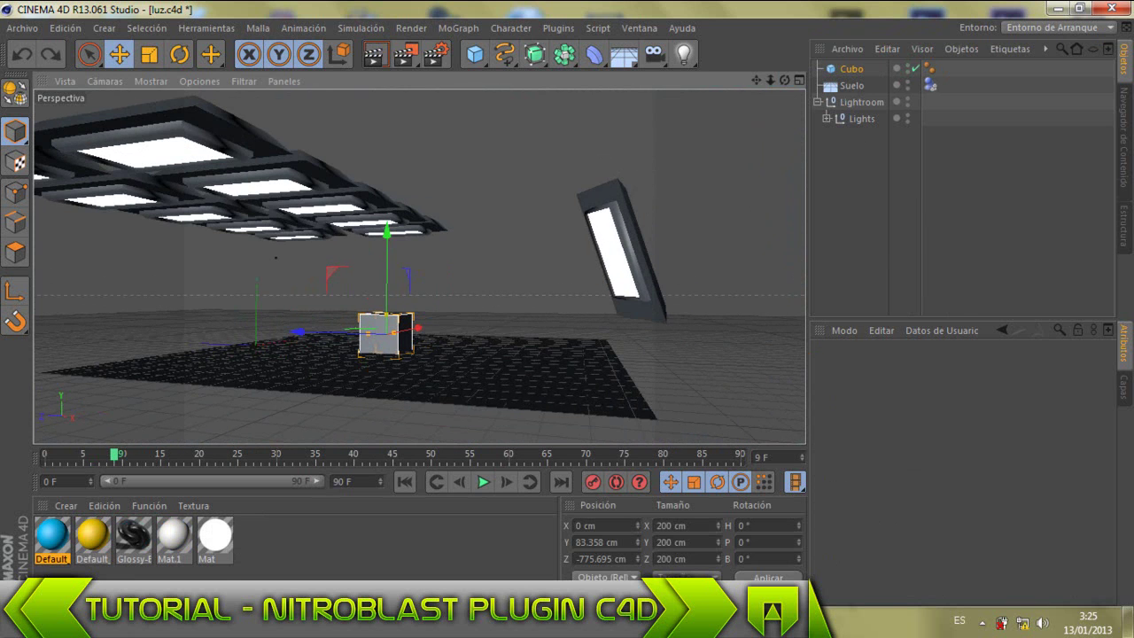
{"action": "left_click", "coordinate": [1022, 622]}
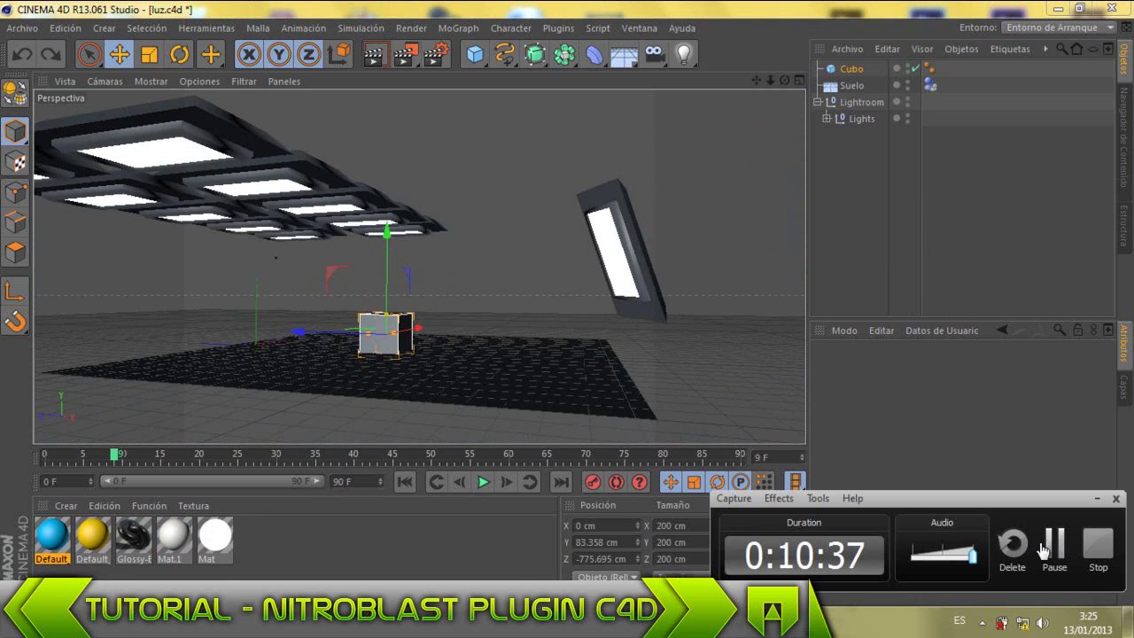